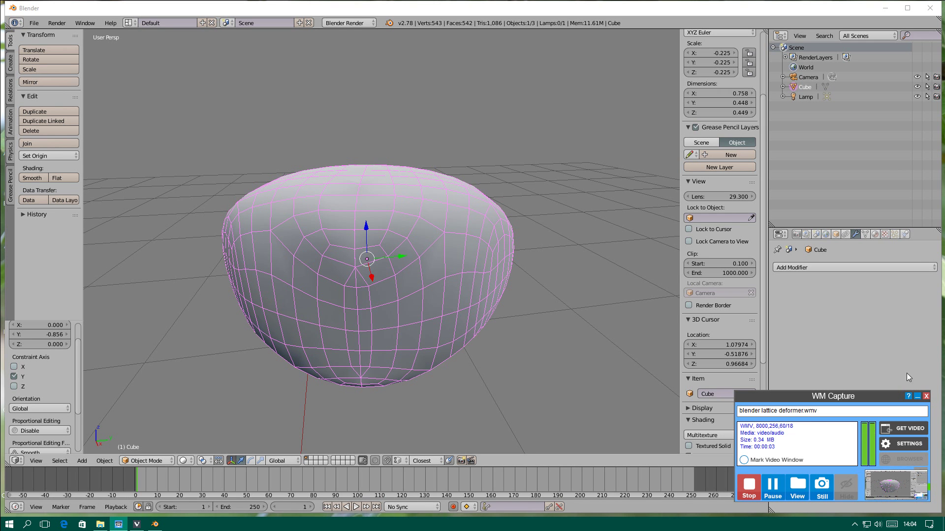
Step: Delete the old rounded mesh from the scene
{"action": "left_click", "coordinate": [917, 396]}
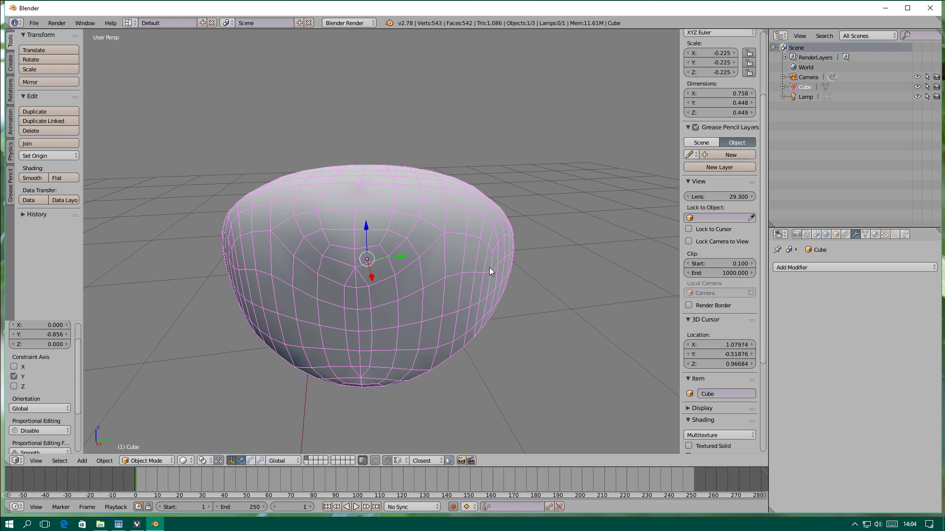
{"action": "mouse_move", "coordinate": [490, 268]}
{"action": "middle_mouse_down"}
{"action": "mouse_move", "coordinate": [453, 277]}
{"action": "mouse_move", "coordinate": [574, 270]}
{"action": "mouse_move", "coordinate": [605, 244]}
{"action": "mouse_move", "coordinate": [595, 268]}
{"action": "middle_mouse_up"}
{"action": "key", "text": "x"}
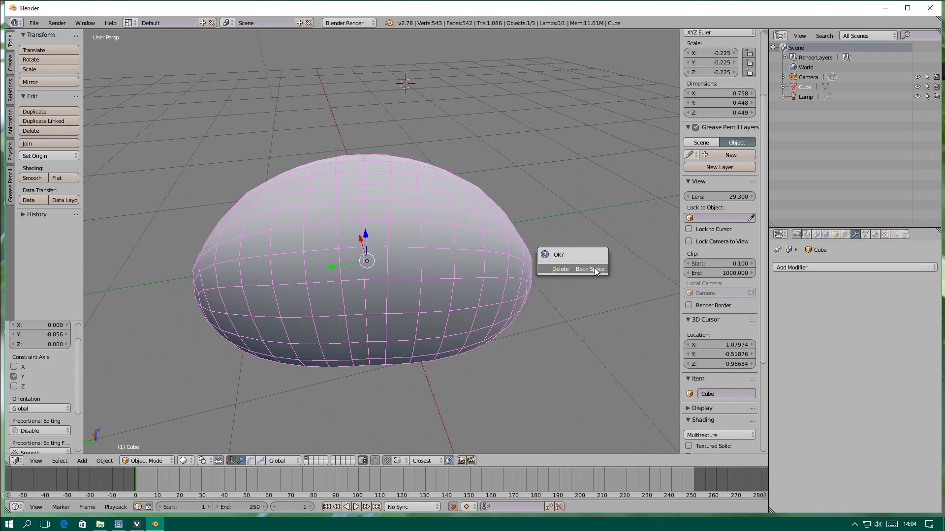
{"action": "left_click", "coordinate": [561, 269]}
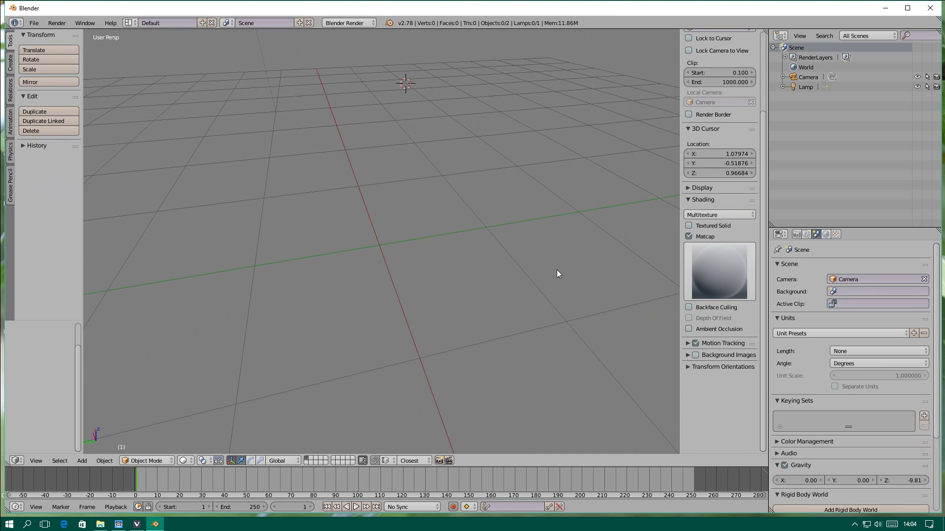
{"action": "middle_click_drag", "start_coordinate": [557, 274], "coordinate": [363, 288]}
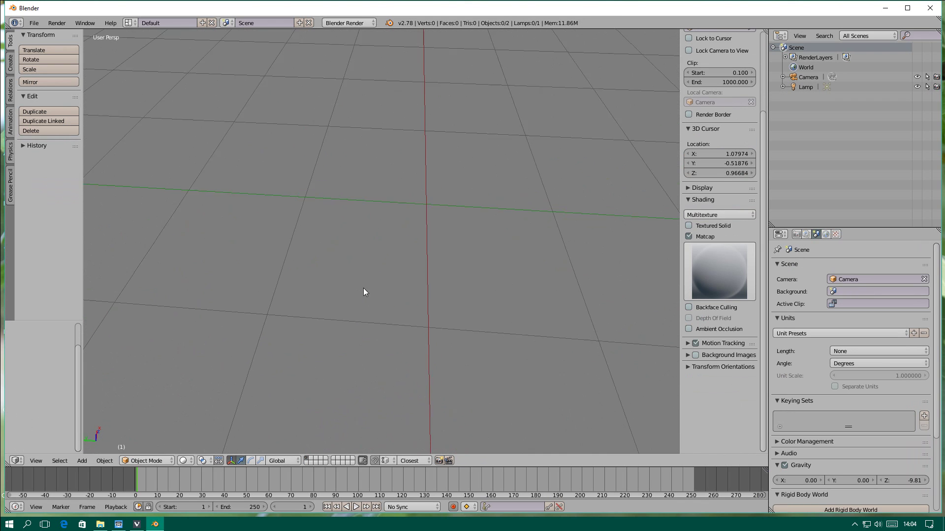
Step: Add a new mesh cube and zoom out to see it whole
{"action": "left_click", "coordinate": [78, 462]}
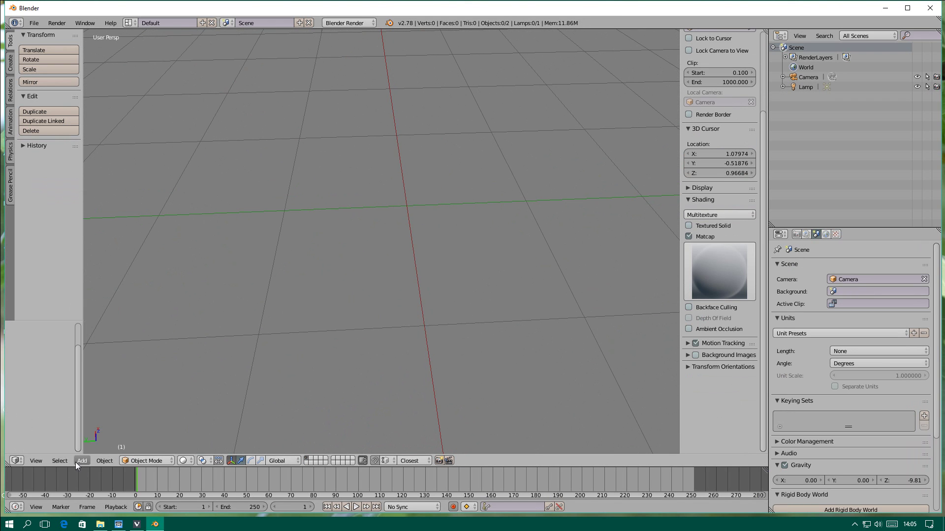
{"action": "left_click", "coordinate": [76, 461]}
{"action": "left_click", "coordinate": [88, 461]}
{"action": "left_click", "coordinate": [157, 376]}
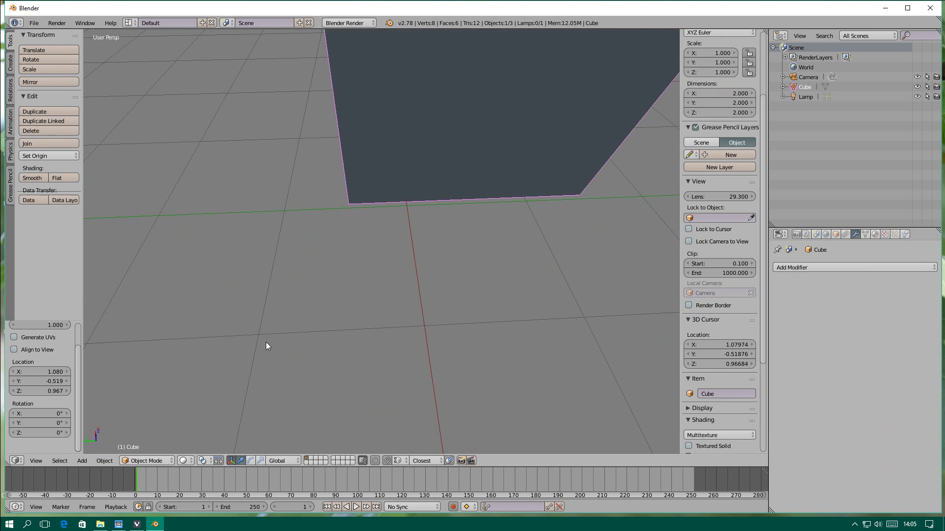
{"action": "scroll", "coordinate": [443, 293], "scroll_direction": "down", "scroll_amount": 2}
{"action": "scroll", "coordinate": [415, 285], "scroll_direction": "down", "scroll_amount": 2}
{"action": "scroll", "coordinate": [384, 164], "scroll_direction": "down", "scroll_amount": 1}
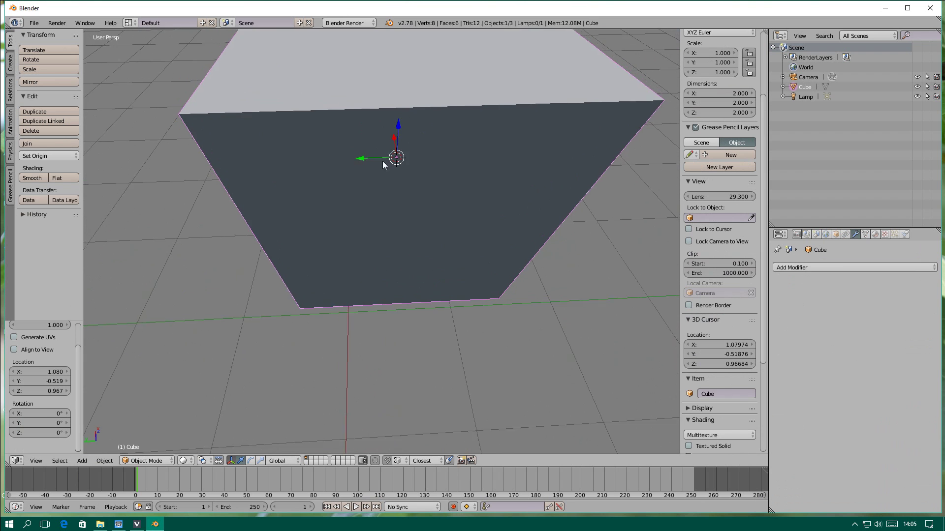
{"action": "scroll", "coordinate": [384, 165], "scroll_direction": "down", "scroll_amount": 3}
{"action": "mouse_move", "coordinate": [436, 138]}
{"action": "middle_mouse_down"}
{"action": "mouse_move", "coordinate": [509, 146]}
{"action": "mouse_move", "coordinate": [498, 132]}
{"action": "mouse_move", "coordinate": [372, 249]}
{"action": "mouse_move", "coordinate": [402, 220]}
{"action": "mouse_move", "coordinate": [359, 232]}
{"action": "mouse_move", "coordinate": [290, 225]}
{"action": "middle_mouse_up"}
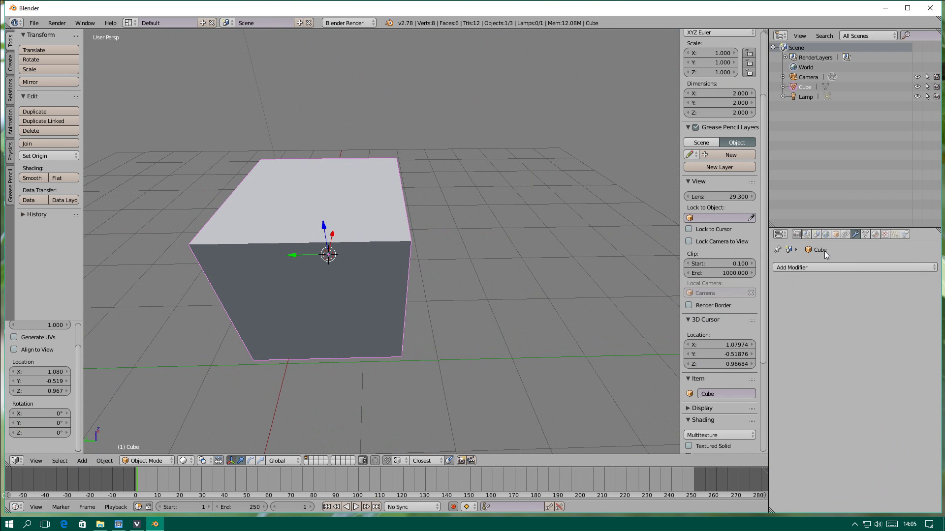
Step: Turn on the cube's Wire display so its edges draw over its faces
{"action": "left_click", "coordinate": [836, 235]}
{"action": "scroll", "coordinate": [817, 403], "scroll_direction": "down", "scroll_amount": 5}
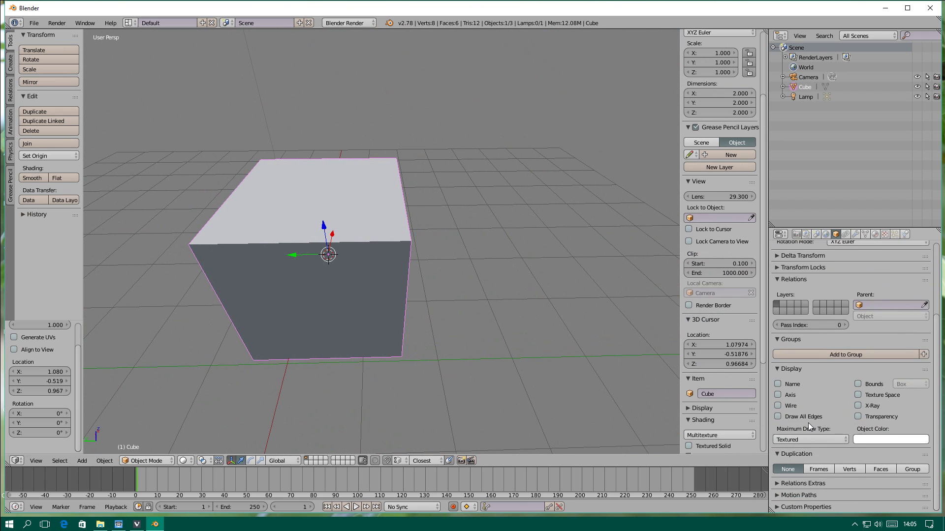
{"action": "left_click", "coordinate": [778, 406]}
{"action": "middle_click_drag", "start_coordinate": [340, 282], "coordinate": [425, 308]}
{"action": "left_click", "coordinate": [856, 234]}
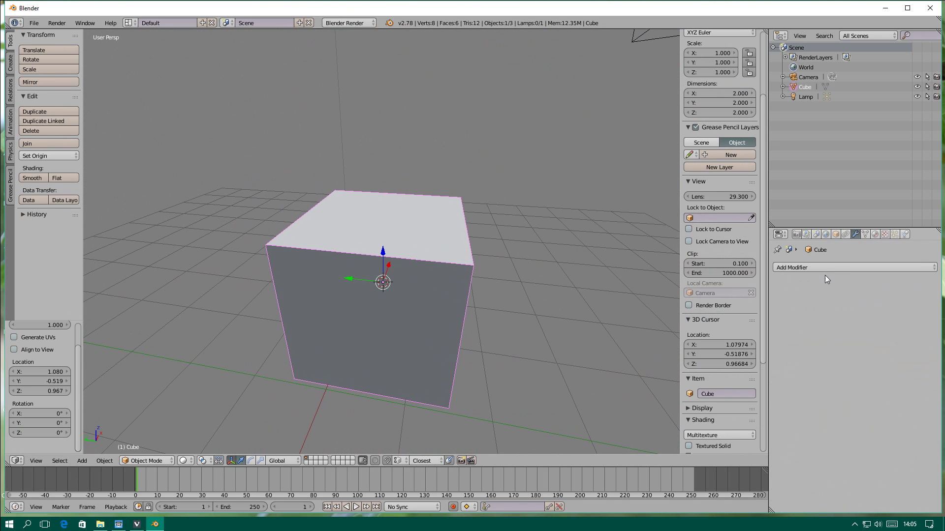
{"action": "left_click", "coordinate": [822, 268]}
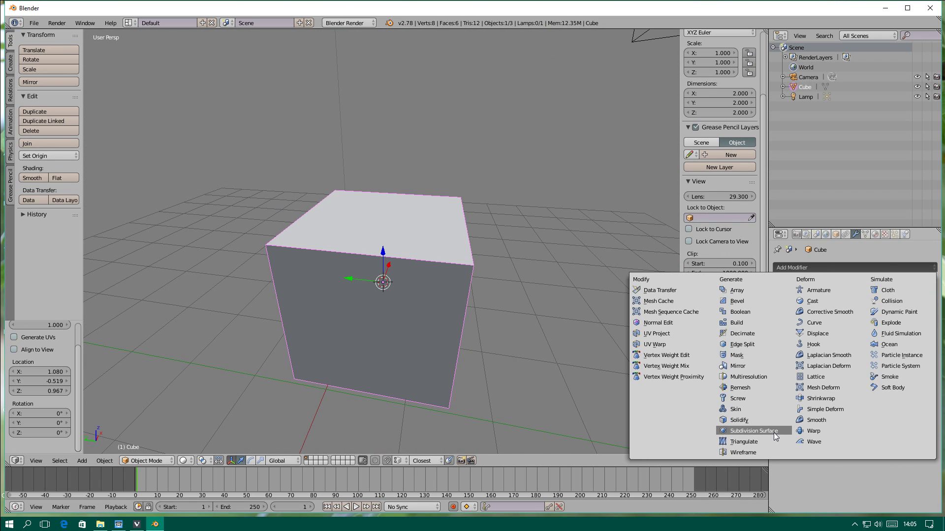
Step: Apply a Simple Subdivision Surface at level 4 to the cube, making a 1,536-face grid
{"action": "left_click", "coordinate": [746, 433]}
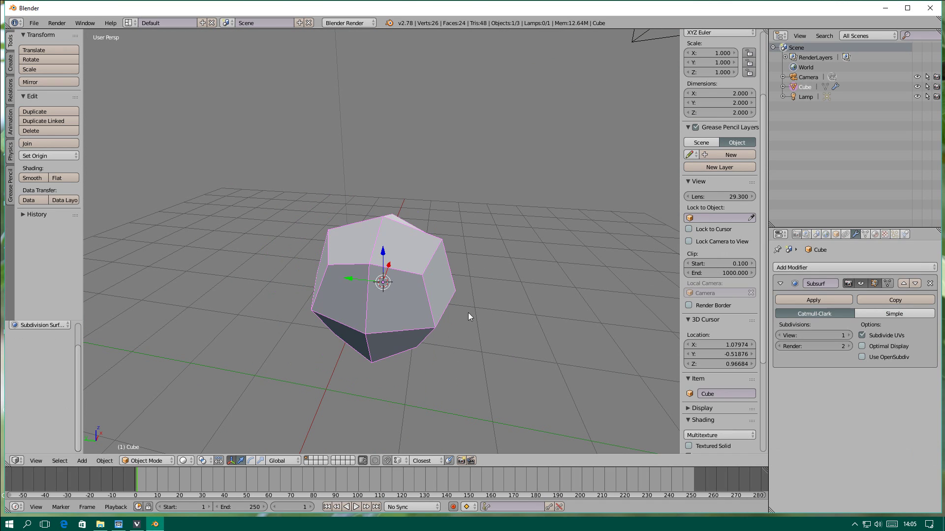
{"action": "left_click", "coordinate": [887, 315]}
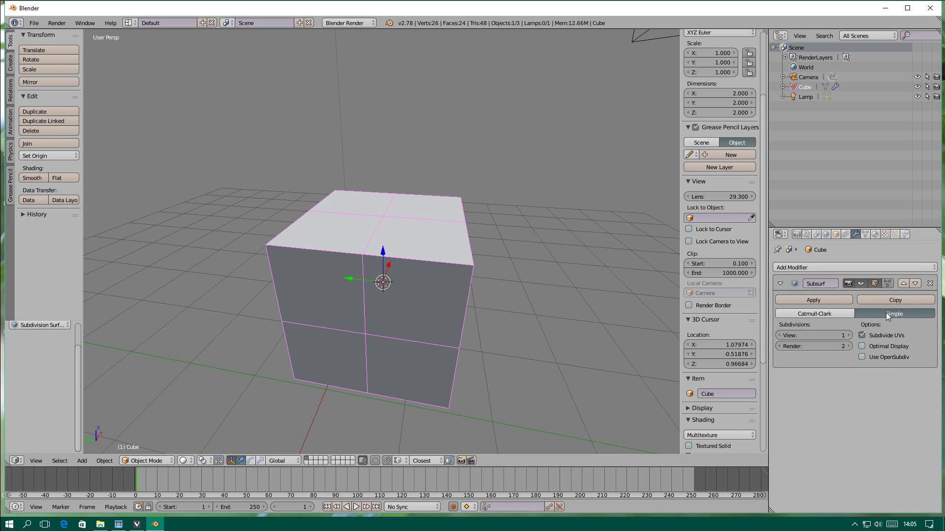
{"action": "left_click", "coordinate": [849, 336]}
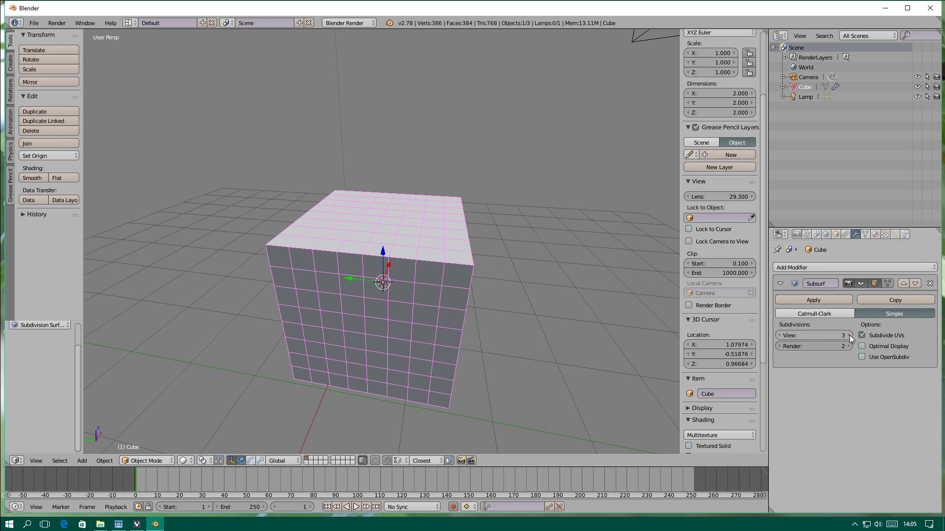
{"action": "left_click", "coordinate": [849, 335]}
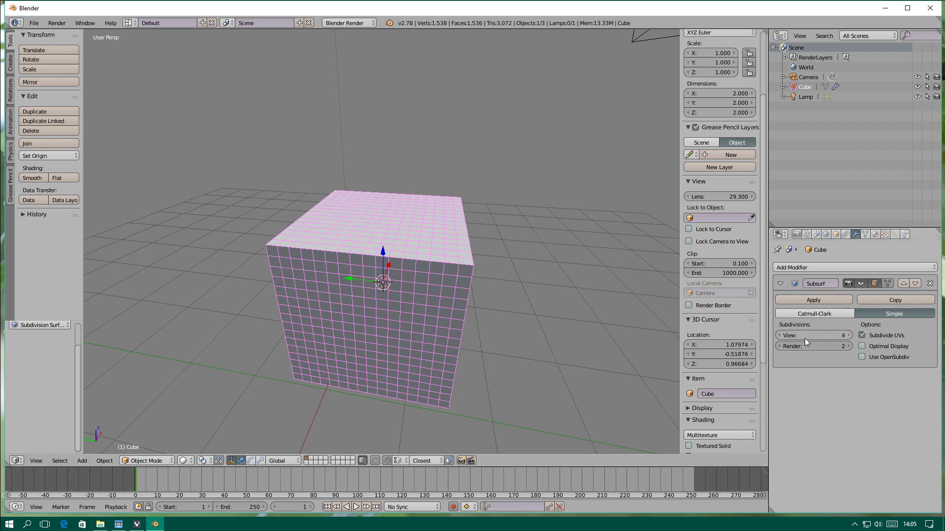
{"action": "left_click", "coordinate": [814, 299]}
{"action": "middle_click_drag", "start_coordinate": [373, 290], "coordinate": [418, 288]}
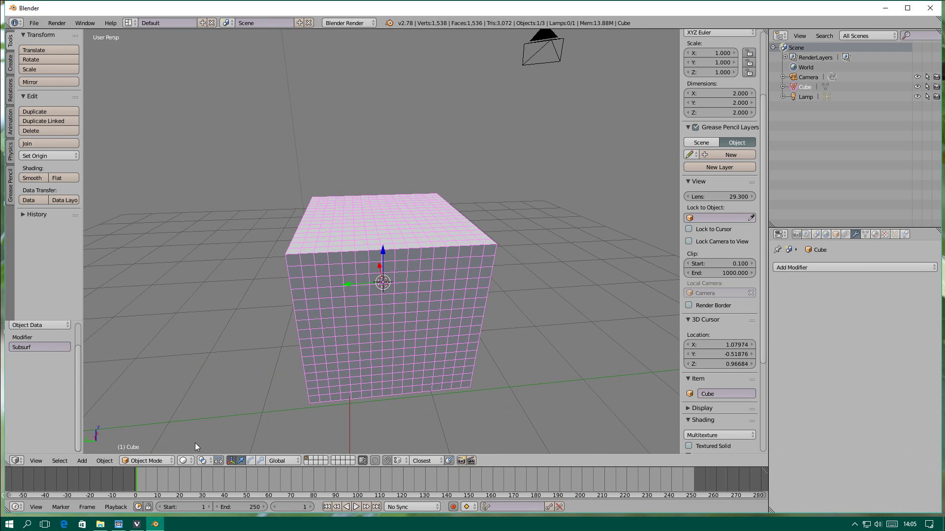
Step: Add a lattice and move it along Y beside the cube
{"action": "left_click", "coordinate": [84, 461]}
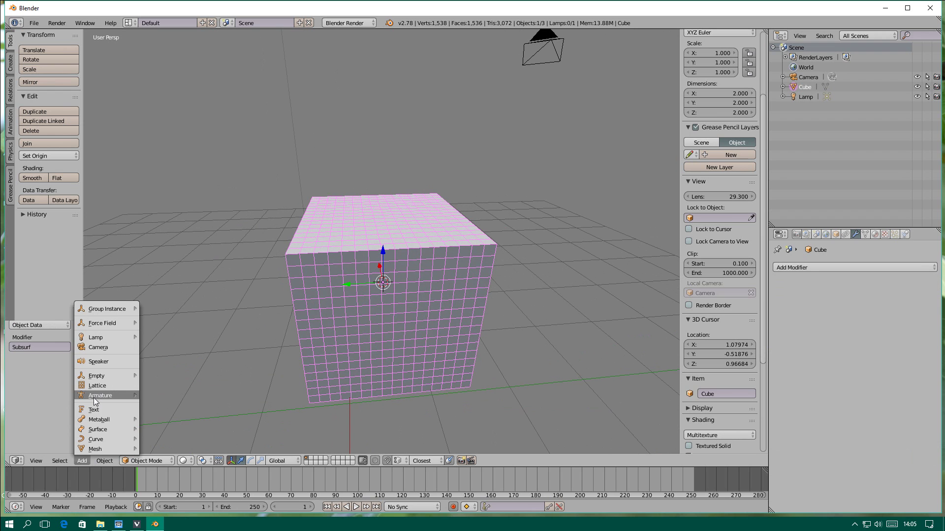
{"action": "left_click", "coordinate": [123, 385]}
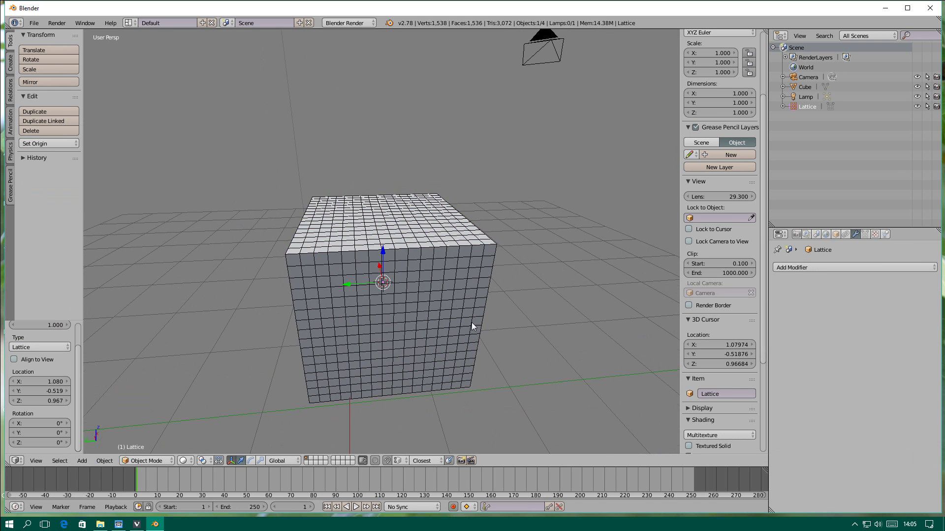
{"action": "scroll", "coordinate": [159, 321], "scroll_direction": "down", "scroll_amount": 5}
{"action": "scroll", "coordinate": [435, 321], "scroll_direction": "down", "scroll_amount": 1}
{"action": "middle_click_drag", "start_coordinate": [436, 320], "coordinate": [411, 311], "text": "shift"}
{"action": "key", "text": "g"}
{"action": "key", "text": "y"}
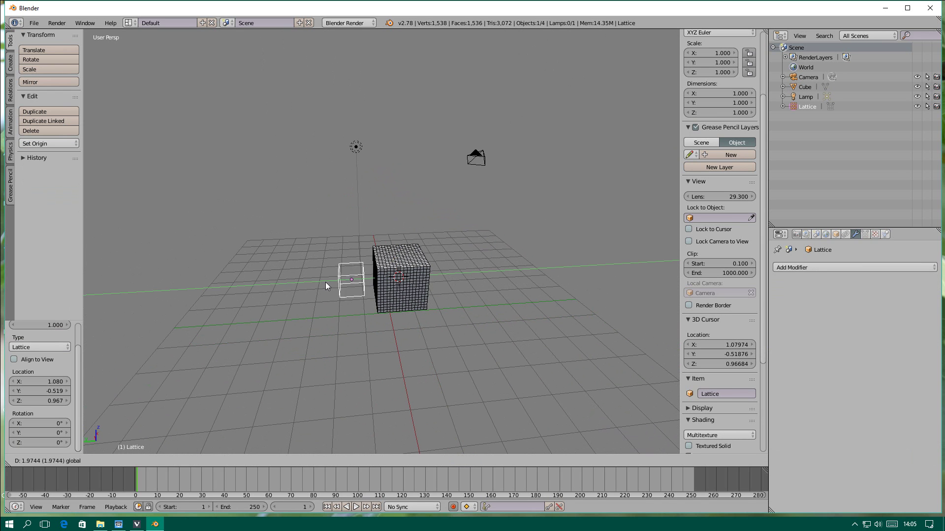
{"action": "left_click", "coordinate": [312, 282]}
Step: Scale the lattice to 2.339 and turn on snapping to Volume
{"action": "key", "text": "ctrl+alt+s"}
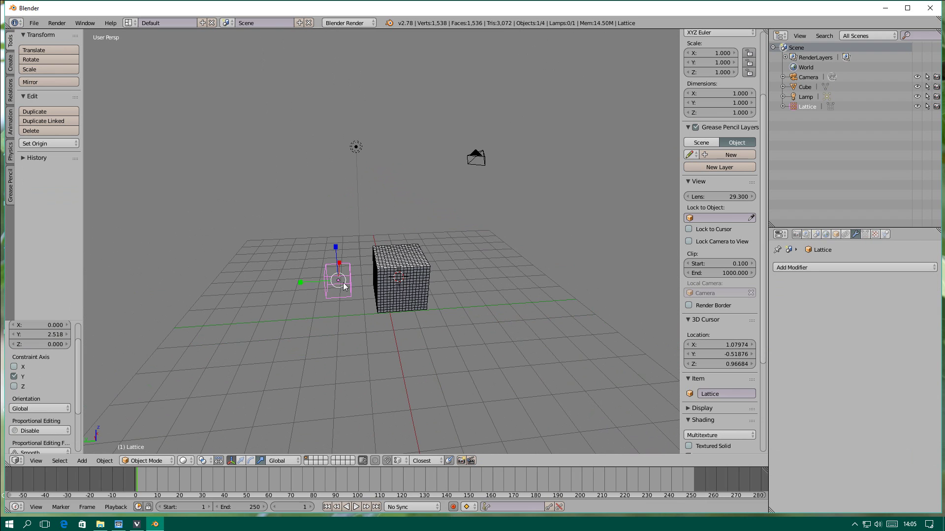
{"action": "mouse_move", "coordinate": [344, 286]}
{"action": "middle_mouse_down"}
{"action": "mouse_move", "coordinate": [407, 291]}
{"action": "mouse_move", "coordinate": [351, 283]}
{"action": "middle_mouse_up"}
{"action": "left_click_drag", "start_coordinate": [334, 282], "coordinate": [409, 294]}
{"action": "key", "text": "ctrl+alt+g"}
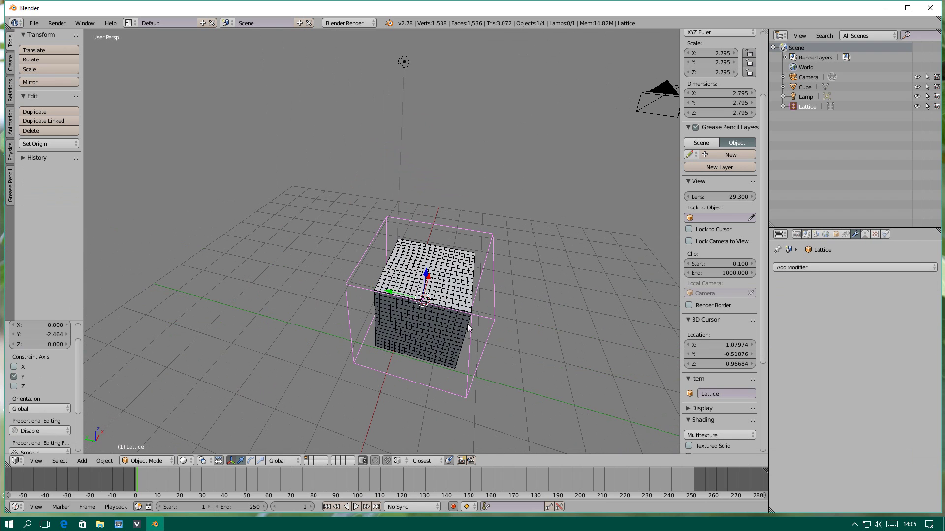
{"action": "mouse_move", "coordinate": [467, 323]}
{"action": "middle_mouse_down"}
{"action": "mouse_move", "coordinate": [383, 300]}
{"action": "mouse_move", "coordinate": [487, 312]}
{"action": "mouse_move", "coordinate": [512, 303]}
{"action": "middle_mouse_up"}
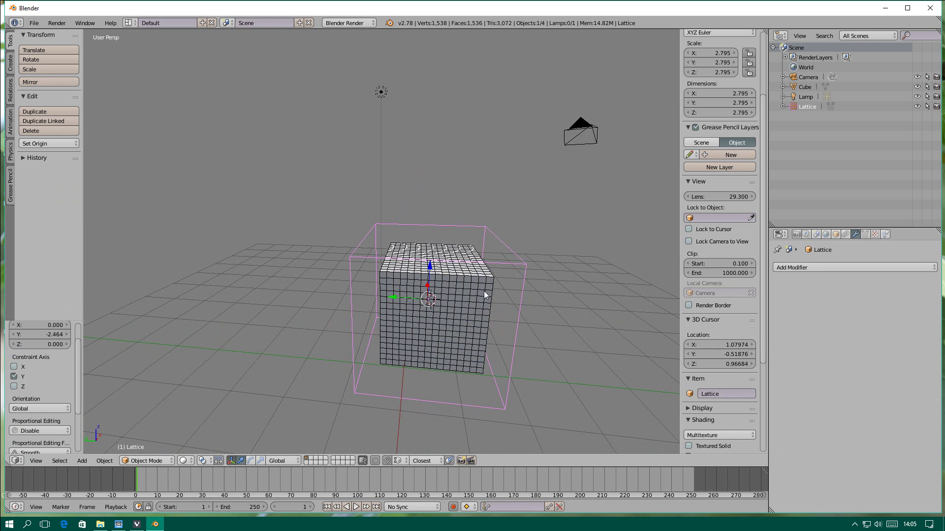
{"action": "key", "text": "ctrl+alt+s"}
{"action": "left_click_drag", "start_coordinate": [424, 307], "coordinate": [192, 299]}
{"action": "key", "text": "ctrl+alt+g"}
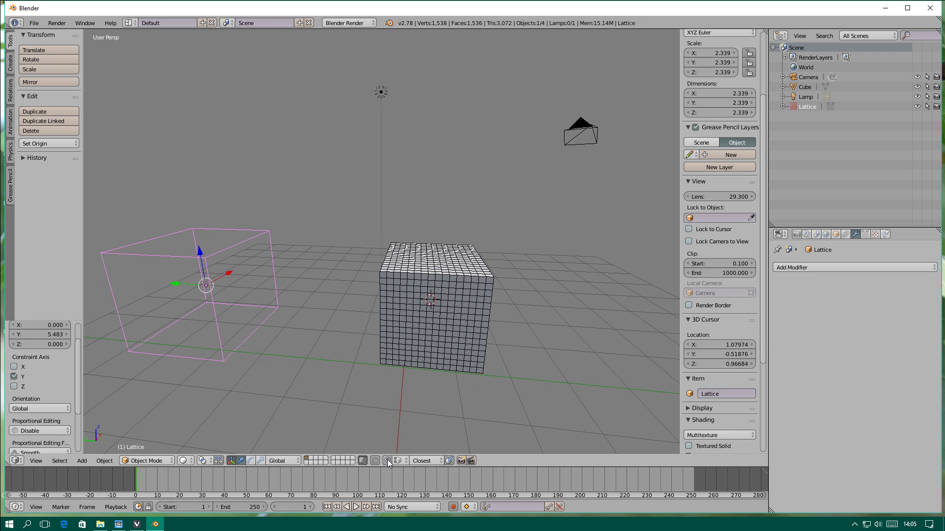
{"action": "left_click", "coordinate": [388, 460]}
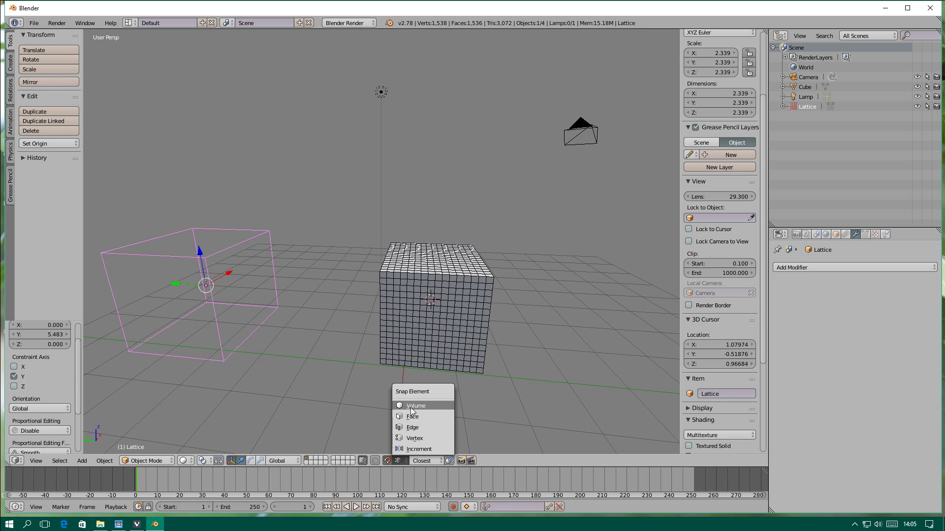
{"action": "left_click", "coordinate": [413, 406]}
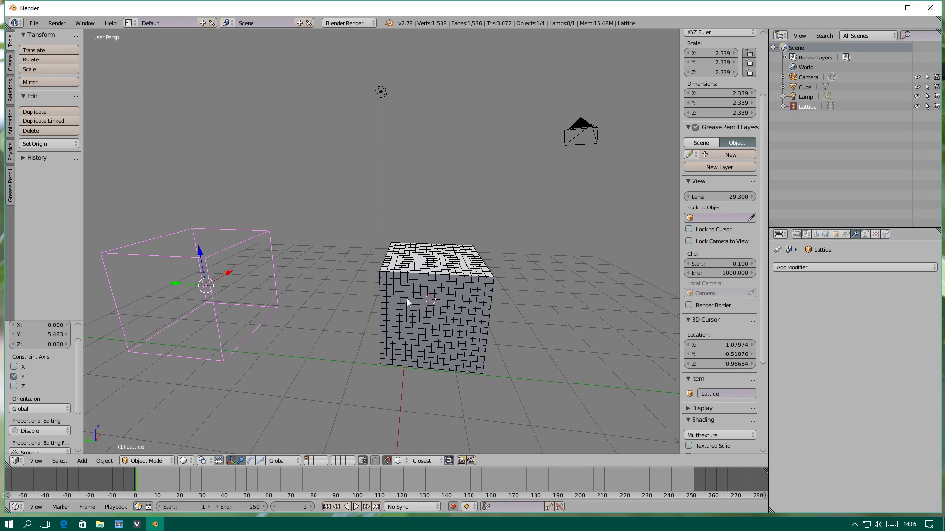
Step: Snap the lattice onto the cube's center, then turn snapping off
{"action": "key", "text": "g"}
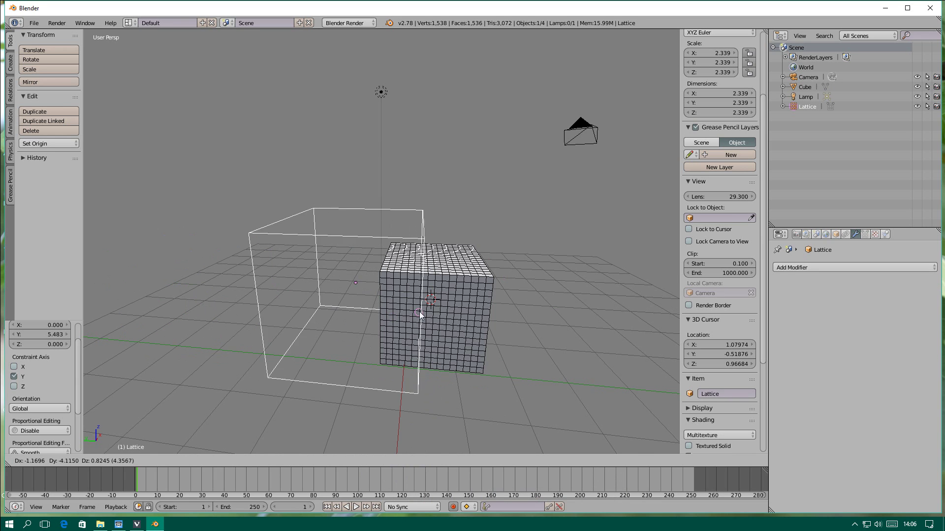
{"action": "left_click", "coordinate": [265, 316]}
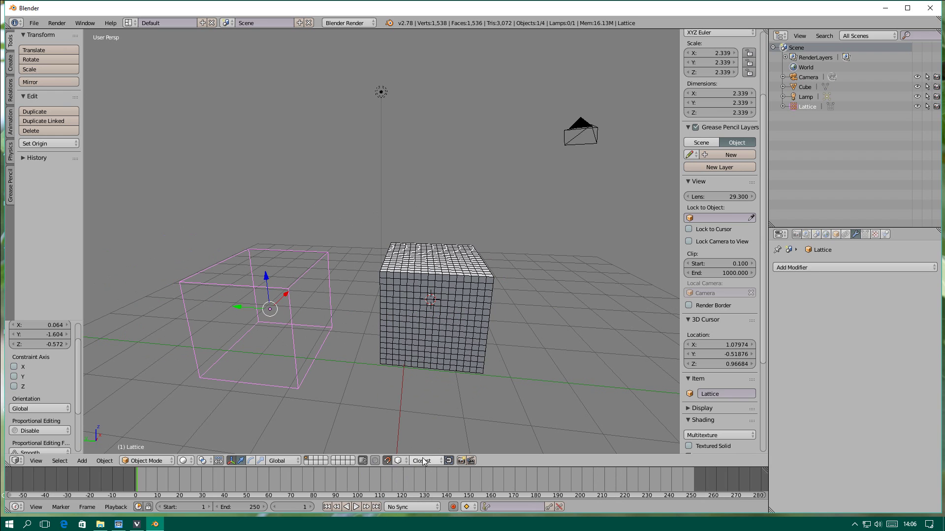
{"action": "left_click", "coordinate": [424, 461]}
{"action": "left_click", "coordinate": [423, 439]}
{"action": "key", "text": "g"}
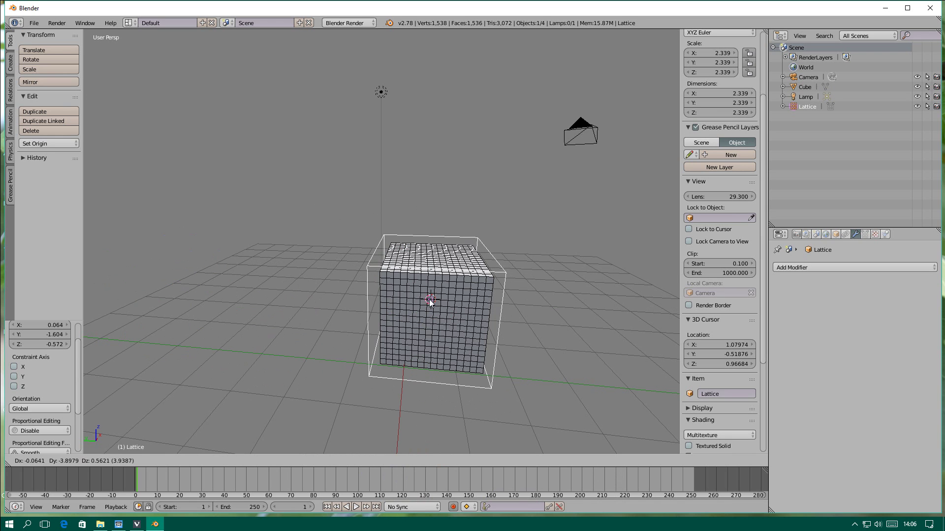
{"action": "left_click", "coordinate": [430, 303]}
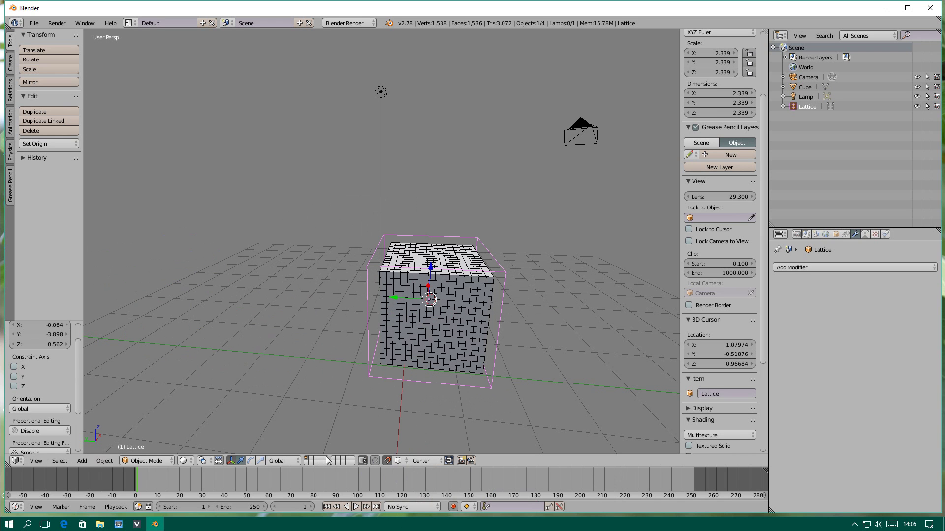
{"action": "left_click", "coordinate": [387, 461]}
{"action": "mouse_move", "coordinate": [432, 344]}
{"action": "middle_mouse_down"}
{"action": "mouse_move", "coordinate": [462, 349]}
{"action": "mouse_move", "coordinate": [445, 304]}
{"action": "middle_mouse_up"}
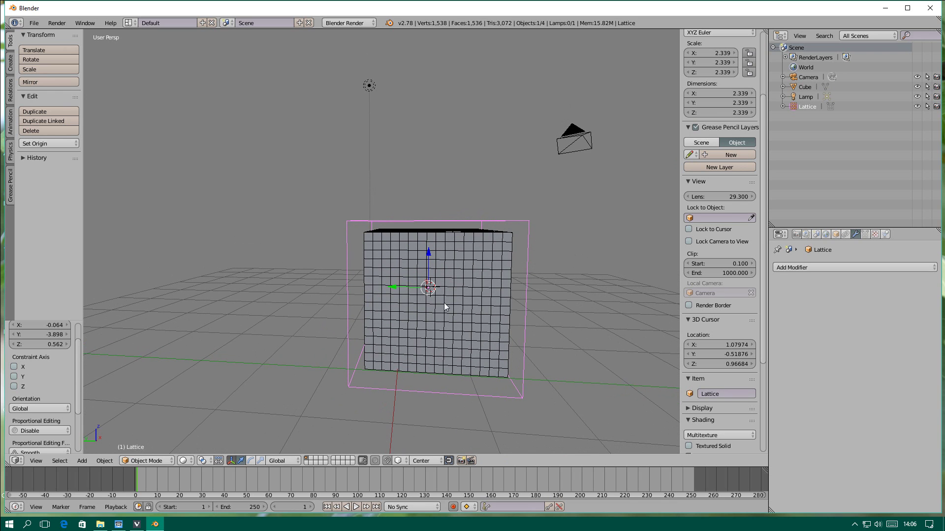
Step: Widen the lattice along X by 1.166 and nudge it into place
{"action": "key", "text": "ctrl+alt+s"}
{"action": "left_click_drag", "start_coordinate": [424, 291], "coordinate": [425, 294]}
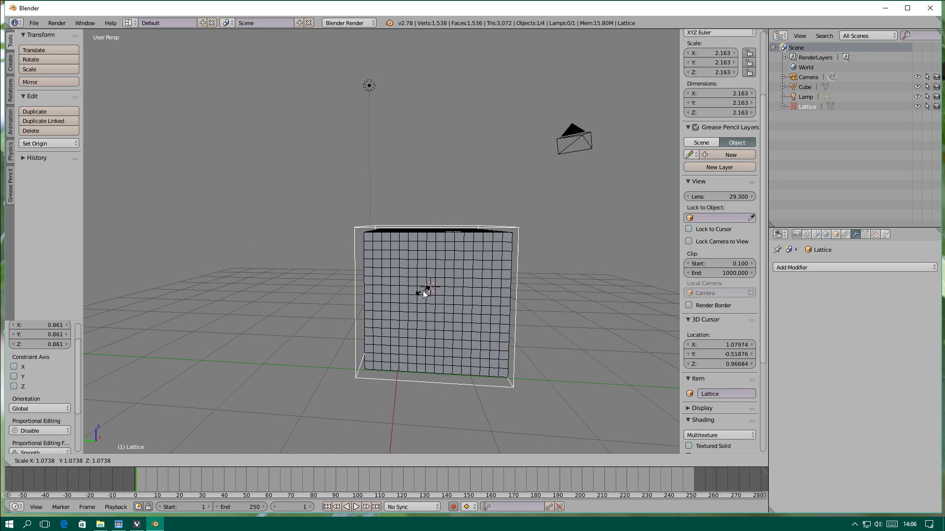
{"action": "key", "text": "1"}
{"action": "key", "text": "Return"}
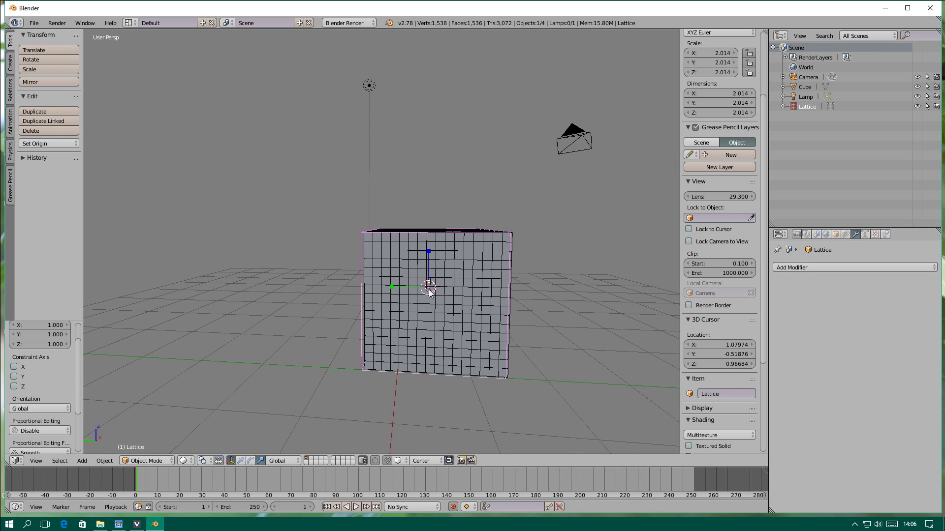
{"action": "left_click_drag", "start_coordinate": [429, 290], "coordinate": [430, 291]}
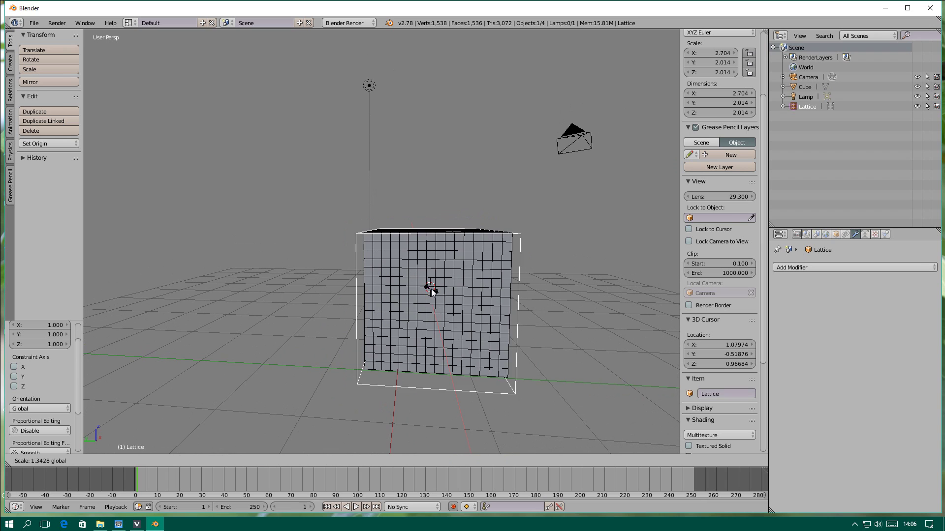
{"action": "type", "text": "x1.166"}
{"action": "key", "text": "Return"}
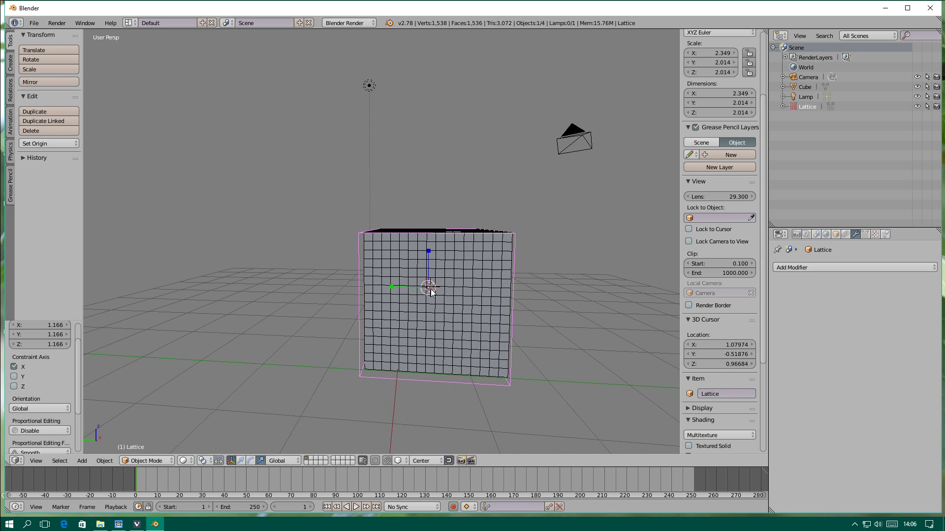
{"action": "key", "text": "ctrl+space"}
{"action": "left_click", "coordinate": [421, 292]}
{"action": "left_click_drag", "start_coordinate": [421, 290], "coordinate": [431, 272]}
{"action": "mouse_move", "coordinate": [431, 272]}
{"action": "middle_mouse_down"}
{"action": "mouse_move", "coordinate": [450, 261]}
{"action": "mouse_move", "coordinate": [475, 267]}
{"action": "mouse_move", "coordinate": [452, 282]}
{"action": "mouse_move", "coordinate": [452, 264]}
{"action": "mouse_move", "coordinate": [425, 274]}
{"action": "mouse_move", "coordinate": [453, 275]}
{"action": "middle_mouse_up"}
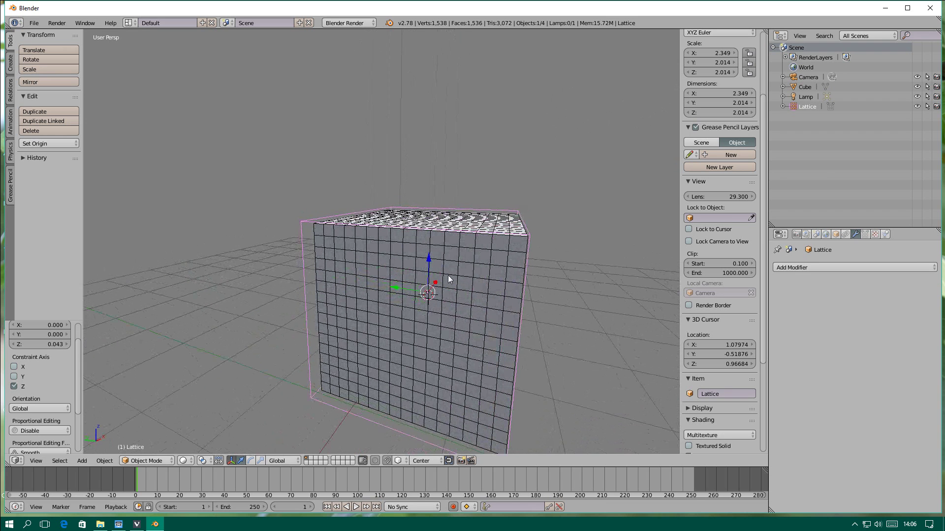
Step: Shift the lattice along Y, then give the cube a Lattice modifier targeting the Lattice object
{"action": "key", "text": "g"}
{"action": "key", "text": "y"}
{"action": "left_click", "coordinate": [409, 290]}
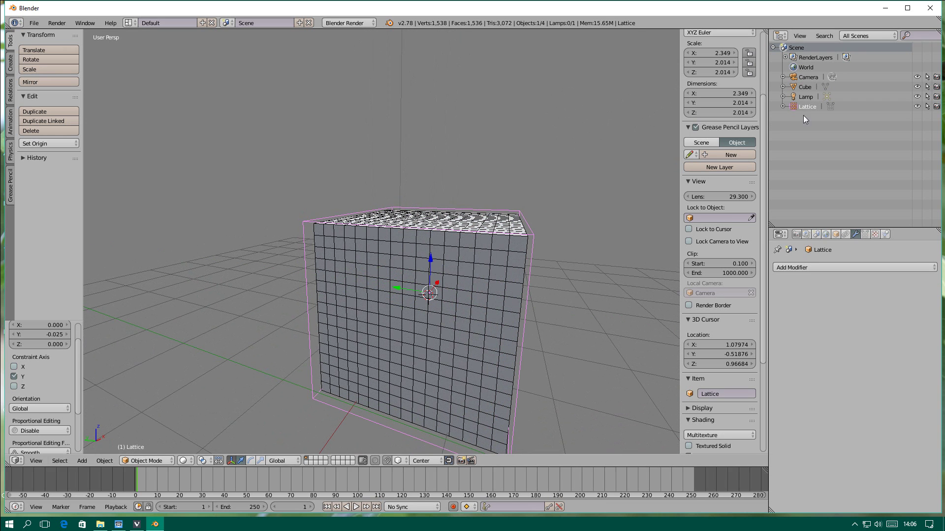
{"action": "right_click", "coordinate": [468, 273]}
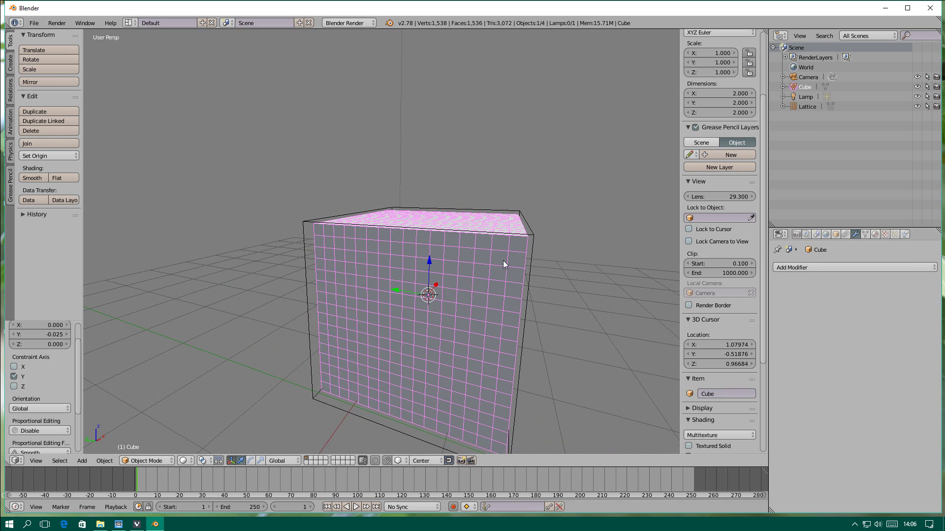
{"action": "left_click", "coordinate": [783, 269]}
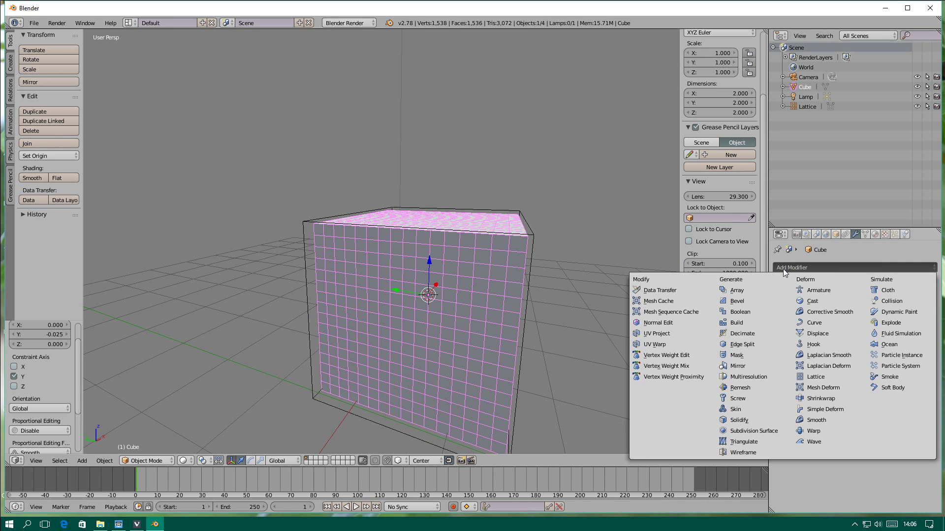
{"action": "left_click", "coordinate": [813, 377]}
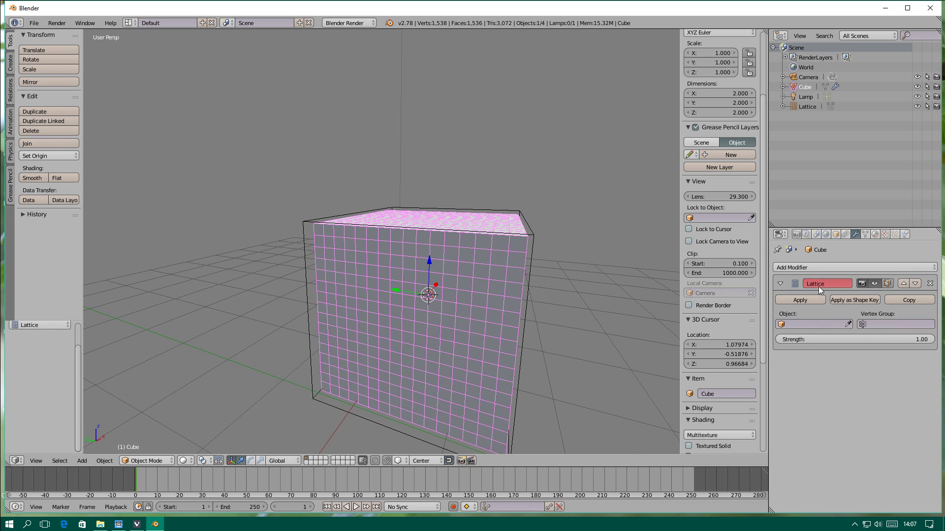
{"action": "left_click", "coordinate": [791, 324]}
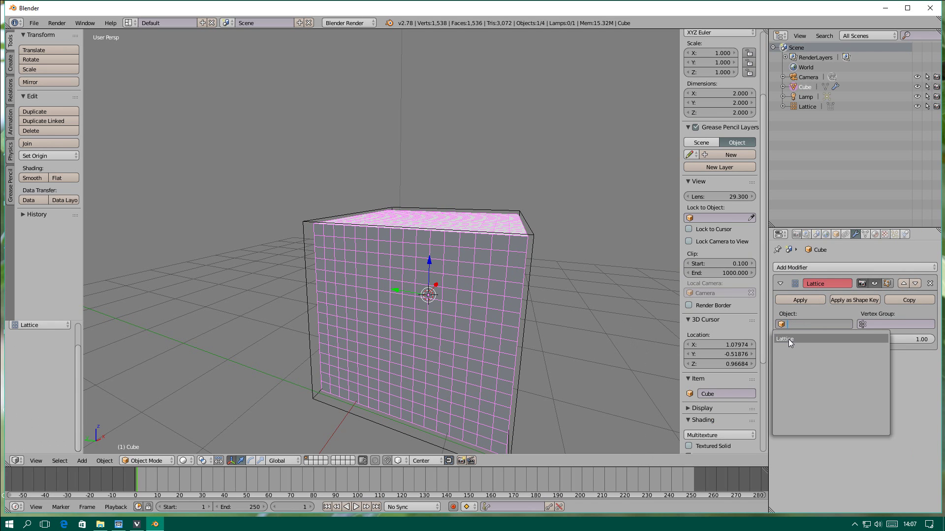
{"action": "left_click", "coordinate": [788, 339]}
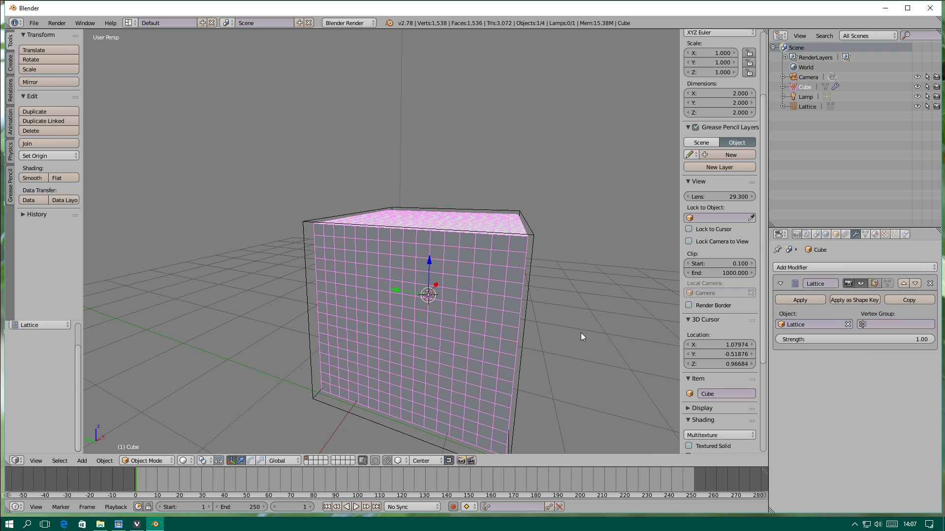
{"action": "right_click", "coordinate": [533, 236]}
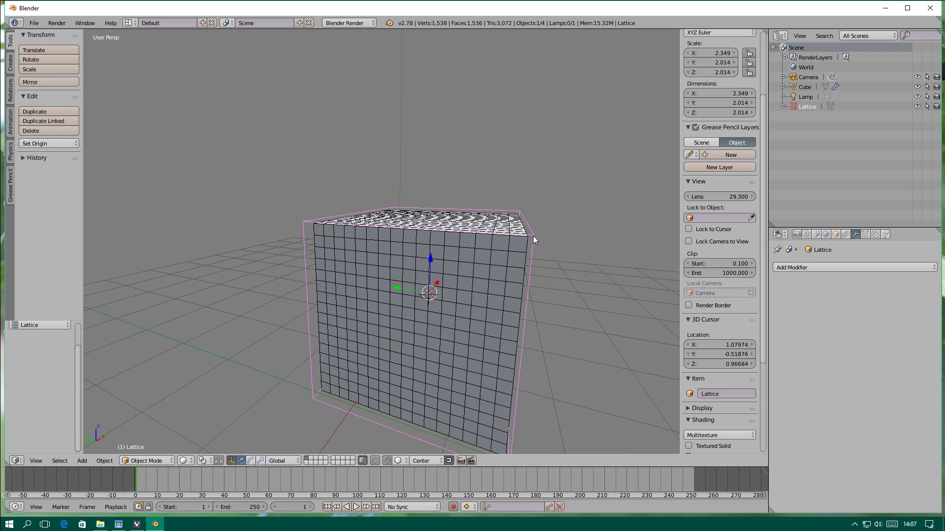
Step: Set the lattice resolution to 4 along U, V and W
{"action": "left_click", "coordinate": [866, 235]}
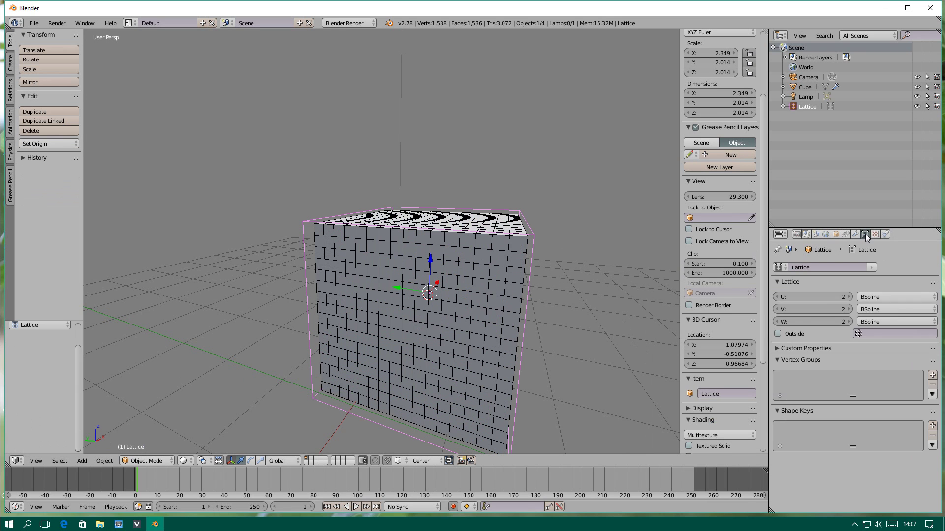
{"action": "left_click", "coordinate": [850, 309]}
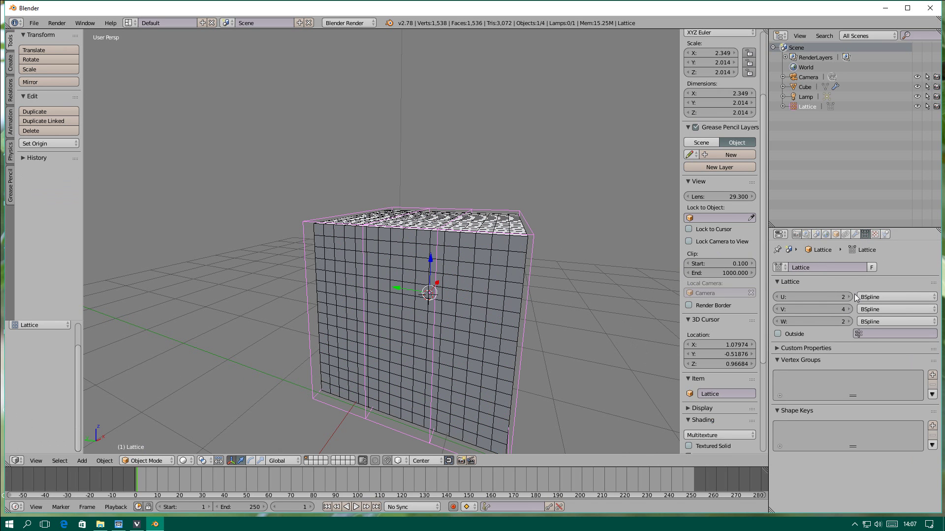
{"action": "left_click", "coordinate": [850, 296]}
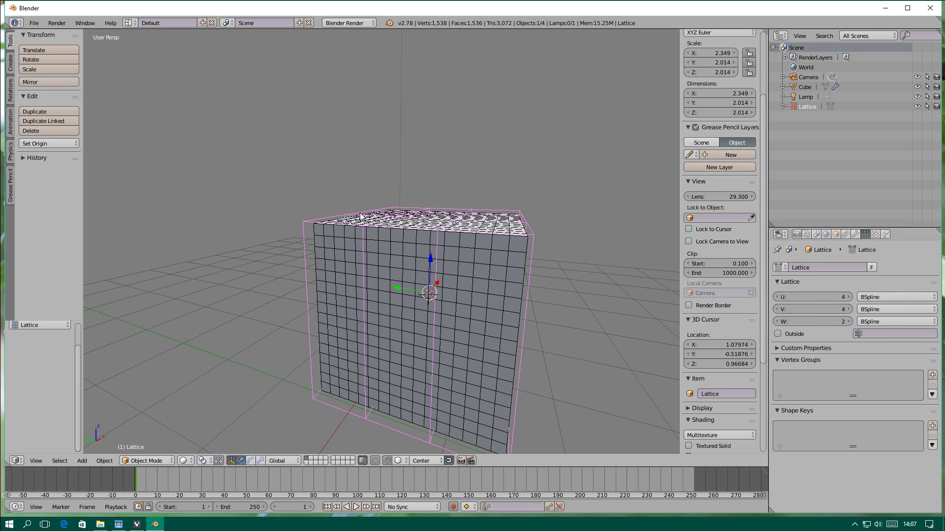
{"action": "middle_click_drag", "start_coordinate": [492, 295], "coordinate": [551, 286]}
{"action": "left_click", "coordinate": [849, 322]}
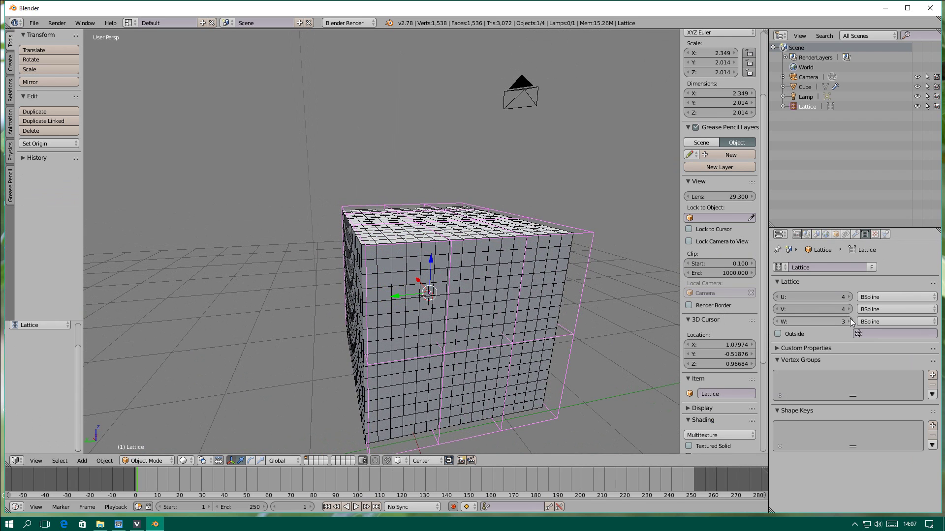
{"action": "mouse_move", "coordinate": [451, 338]}
{"action": "middle_mouse_down"}
{"action": "mouse_move", "coordinate": [489, 307]}
{"action": "mouse_move", "coordinate": [482, 314]}
{"action": "middle_mouse_up"}
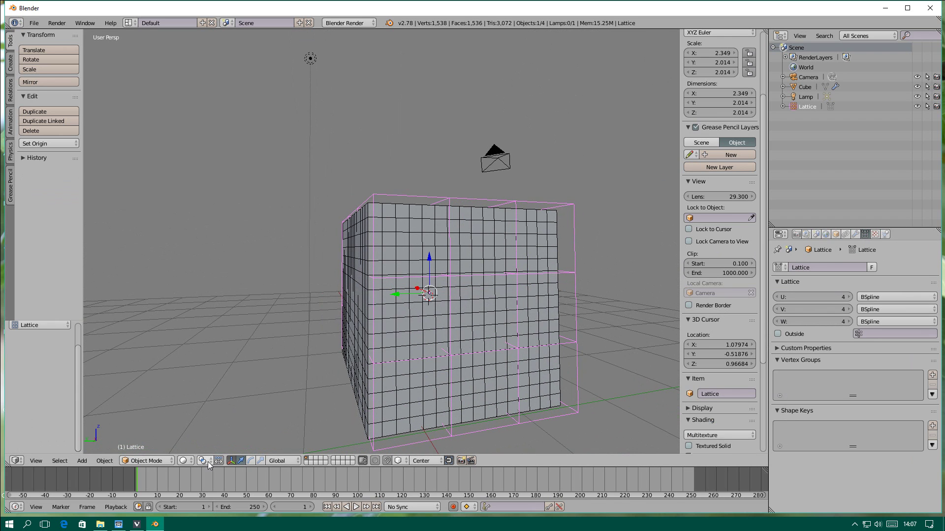
Step: Scale the lattice to 2.143 along Y and shift it back to center on the cube
{"action": "mouse_move", "coordinate": [294, 439]}
{"action": "middle_mouse_down"}
{"action": "mouse_move", "coordinate": [351, 377]}
{"action": "mouse_move", "coordinate": [341, 373]}
{"action": "middle_mouse_up"}
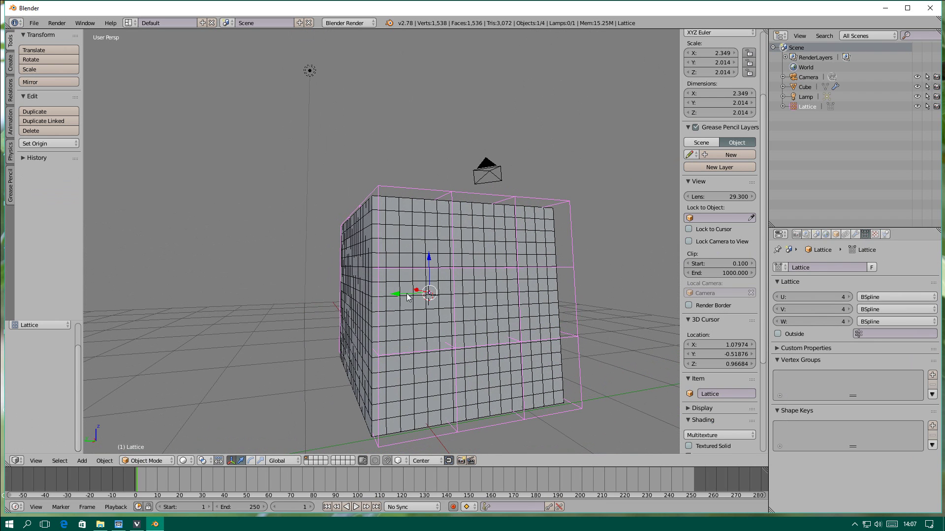
{"action": "left_click_drag", "start_coordinate": [407, 295], "coordinate": [404, 293]}
{"action": "mouse_move", "coordinate": [403, 294]}
{"action": "middle_mouse_down"}
{"action": "mouse_move", "coordinate": [461, 323]}
{"action": "mouse_move", "coordinate": [433, 330]}
{"action": "middle_mouse_up"}
{"action": "key", "text": "ctrl+alt+s"}
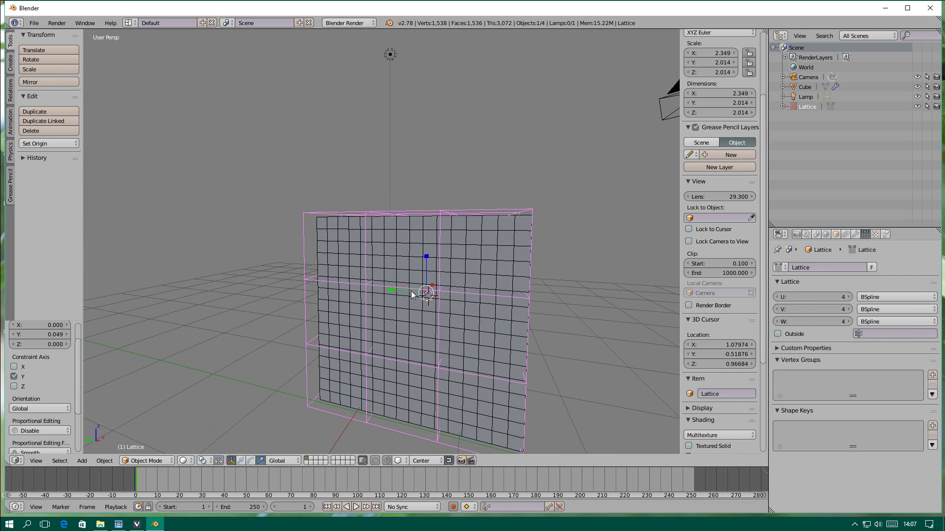
{"action": "left_click_drag", "start_coordinate": [413, 293], "coordinate": [415, 296]}
{"action": "key", "text": "ctrl+alt+g"}
{"action": "mouse_move", "coordinate": [419, 301]}
{"action": "middle_mouse_down"}
{"action": "mouse_move", "coordinate": [460, 306]}
{"action": "mouse_move", "coordinate": [466, 294]}
{"action": "middle_mouse_up"}
Step: Enter Edit Mode on the lattice and select its left-side control points
{"action": "left_click", "coordinate": [146, 460]}
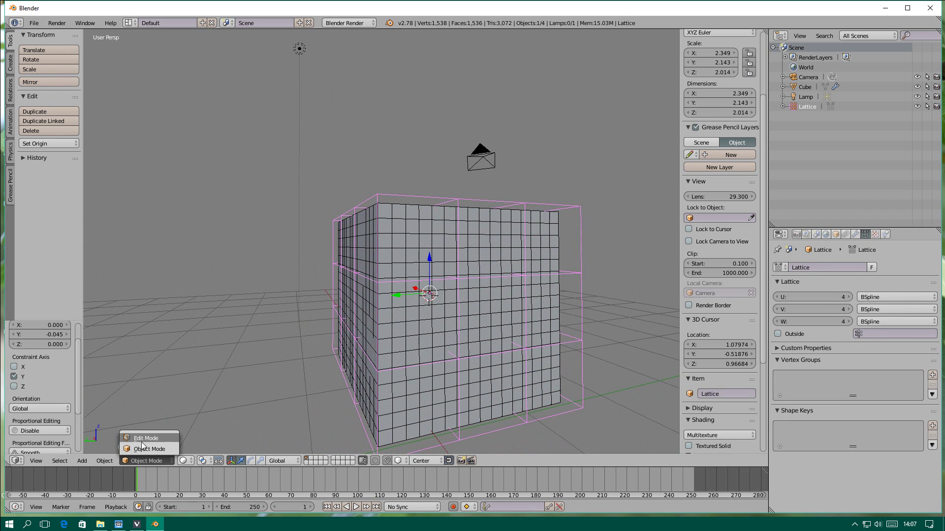
{"action": "left_click", "coordinate": [148, 438]}
{"action": "left_click_drag", "start_coordinate": [280, 247], "coordinate": [293, 273]}
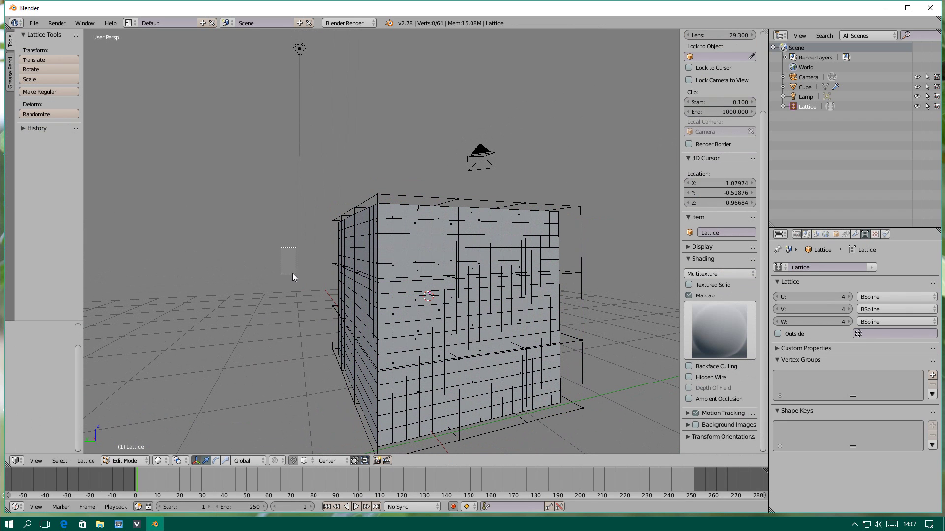
{"action": "middle_click_drag", "start_coordinate": [318, 300], "coordinate": [327, 311]}
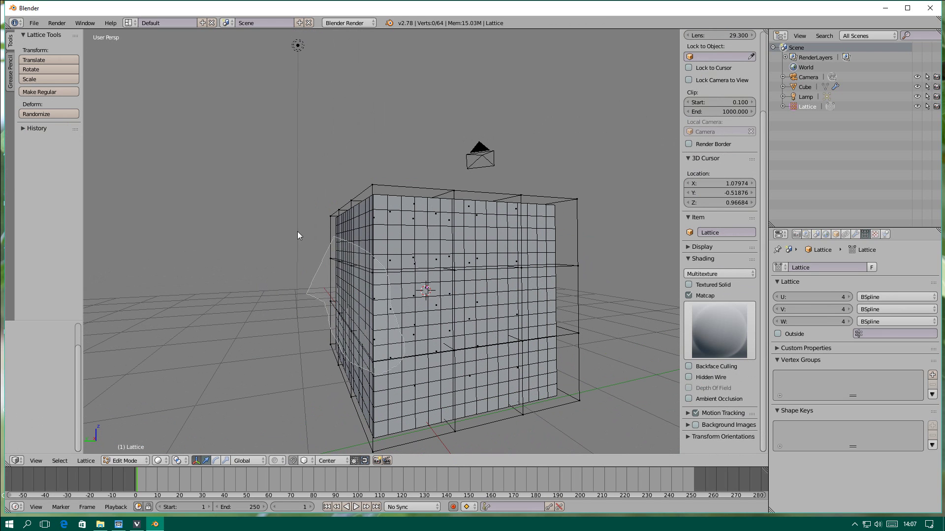
{"action": "mouse_move", "coordinate": [369, 374]}
{"action": "left_mouse_down", "text": "ctrl"}
{"action": "mouse_move", "coordinate": [324, 281]}
{"action": "mouse_move", "coordinate": [314, 309]}
{"action": "left_mouse_up", "text": "ctrl"}
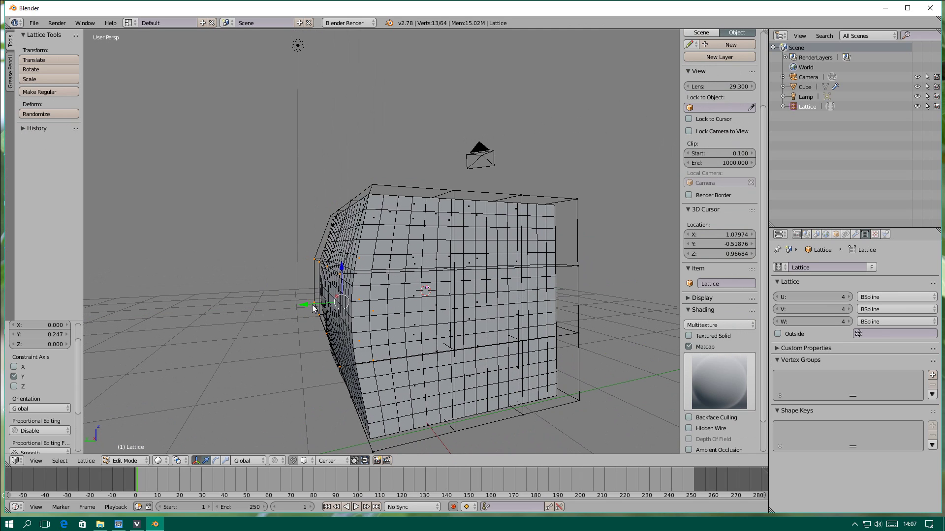
{"action": "key", "text": "a"}
Step: Select eight right-face lattice points and move them along Y
{"action": "mouse_move", "coordinate": [262, 276]}
{"action": "middle_mouse_down"}
{"action": "mouse_move", "coordinate": [439, 275]}
{"action": "mouse_move", "coordinate": [288, 254]}
{"action": "mouse_move", "coordinate": [183, 264]}
{"action": "mouse_move", "coordinate": [361, 239]}
{"action": "mouse_move", "coordinate": [444, 283]}
{"action": "middle_mouse_up"}
{"action": "mouse_move", "coordinate": [432, 236]}
{"action": "left_mouse_down", "text": "ctrl"}
{"action": "mouse_move", "coordinate": [385, 323]}
{"action": "mouse_move", "coordinate": [429, 318]}
{"action": "mouse_move", "coordinate": [419, 329]}
{"action": "left_mouse_up", "text": "ctrl"}
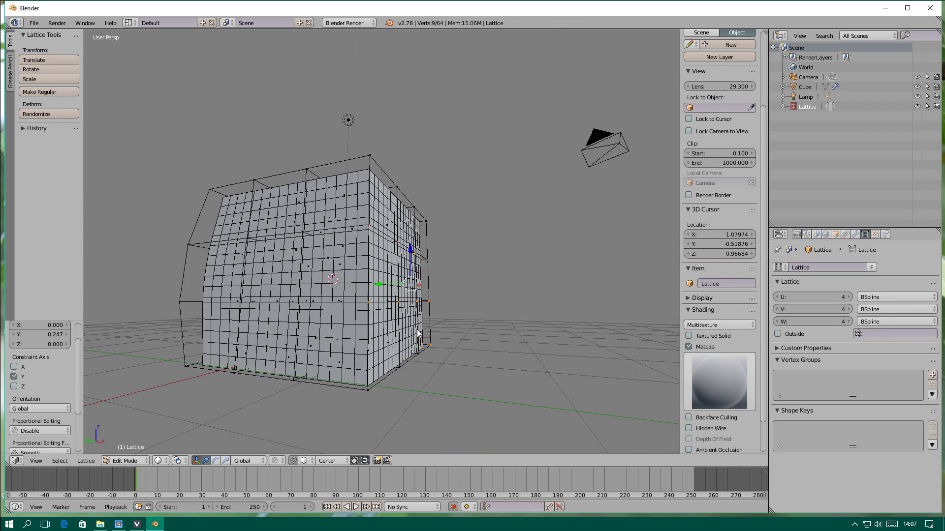
{"action": "middle_click_drag", "start_coordinate": [419, 329], "coordinate": [428, 333]}
{"action": "key", "text": "a"}
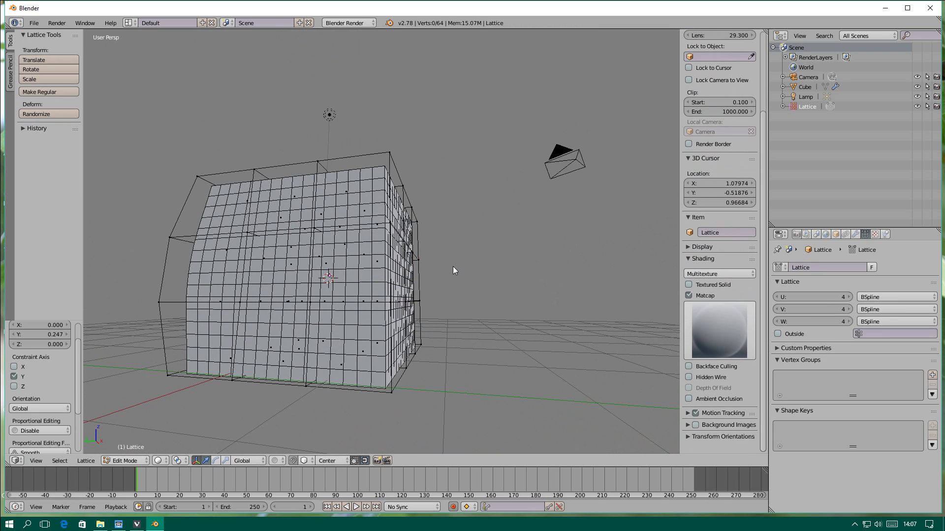
{"action": "left_click_drag", "start_coordinate": [394, 228], "coordinate": [450, 304], "text": "ctrl"}
{"action": "middle_click_drag", "start_coordinate": [394, 289], "coordinate": [385, 281]}
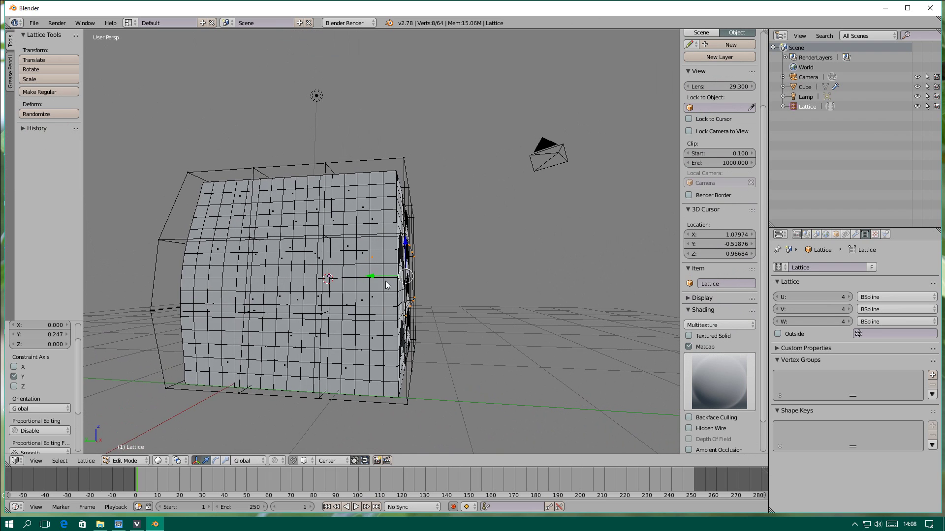
{"action": "key", "text": "g"}
{"action": "key", "text": "y"}
{"action": "left_click", "coordinate": [386, 279]}
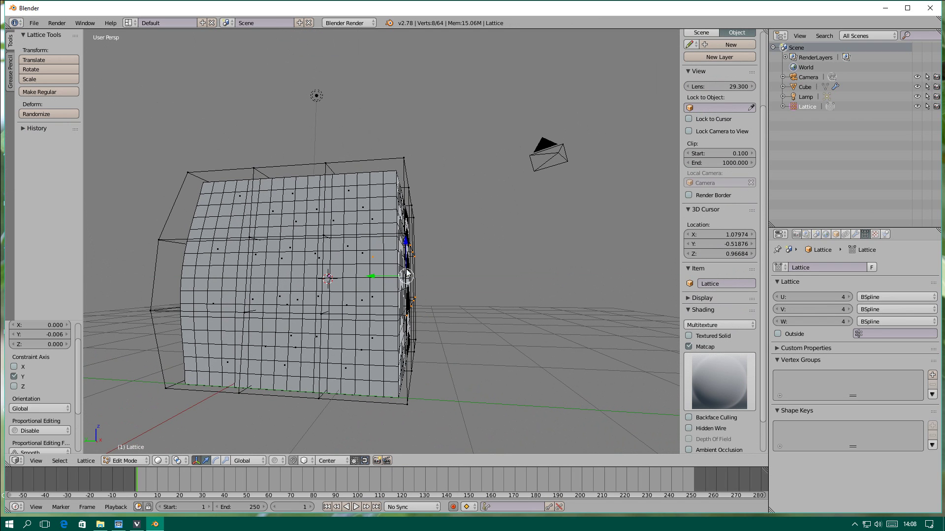
Step: Push the right lattice face outward along Y so the cube's sides bulge
{"action": "middle_click_drag", "start_coordinate": [408, 274], "coordinate": [450, 276]}
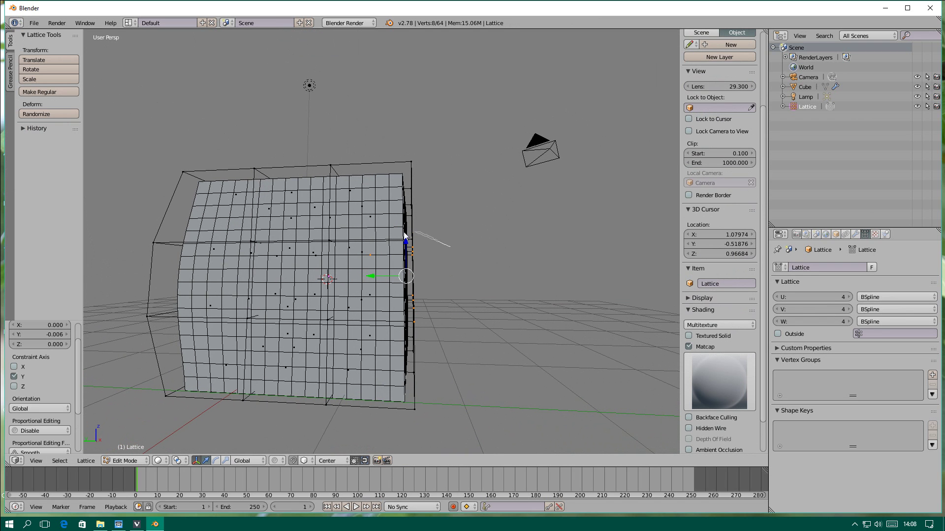
{"action": "left_click_drag", "start_coordinate": [403, 232], "coordinate": [397, 294], "text": "ctrl"}
{"action": "left_click_drag", "start_coordinate": [411, 326], "coordinate": [450, 316], "text": "ctrl"}
{"action": "left_click_drag", "start_coordinate": [391, 276], "coordinate": [418, 277]}
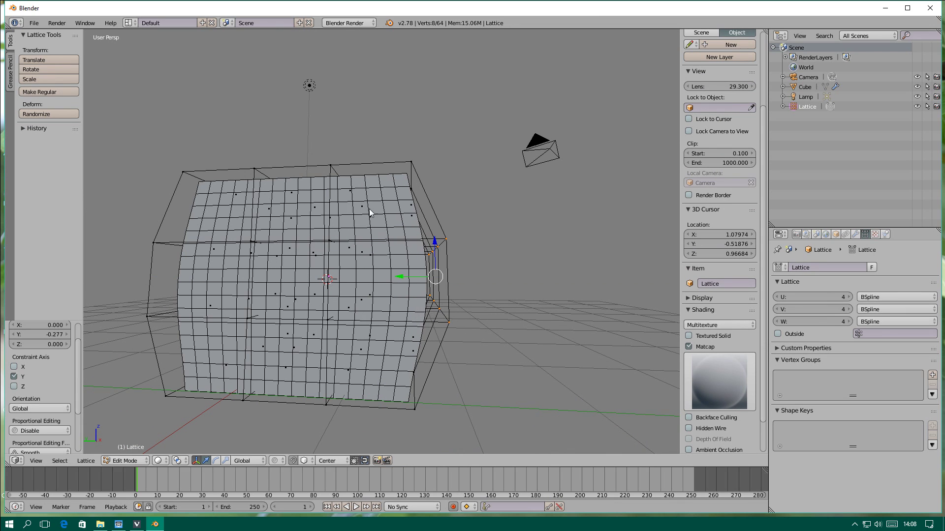
Step: Open User Preferences to the 3D View theme colours
{"action": "left_click", "coordinate": [33, 23]}
{"action": "left_click", "coordinate": [68, 133]}
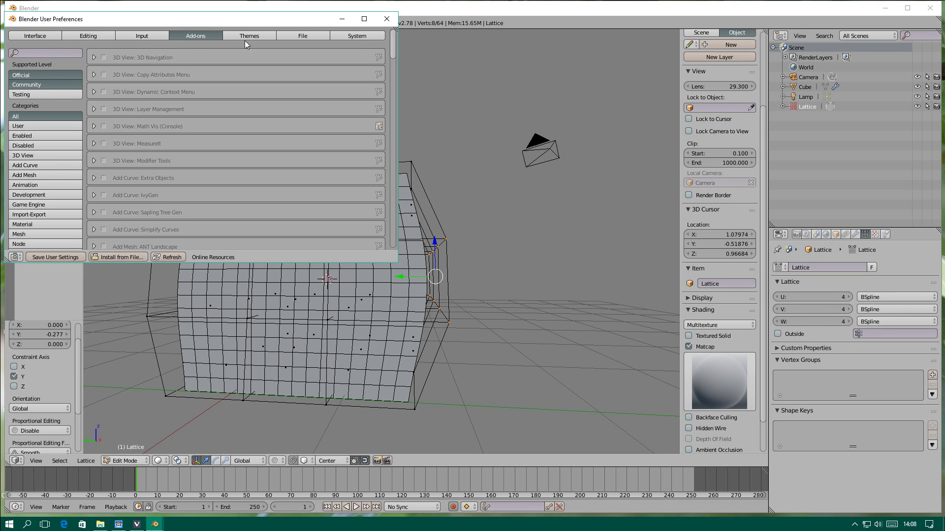
{"action": "left_click", "coordinate": [251, 37]}
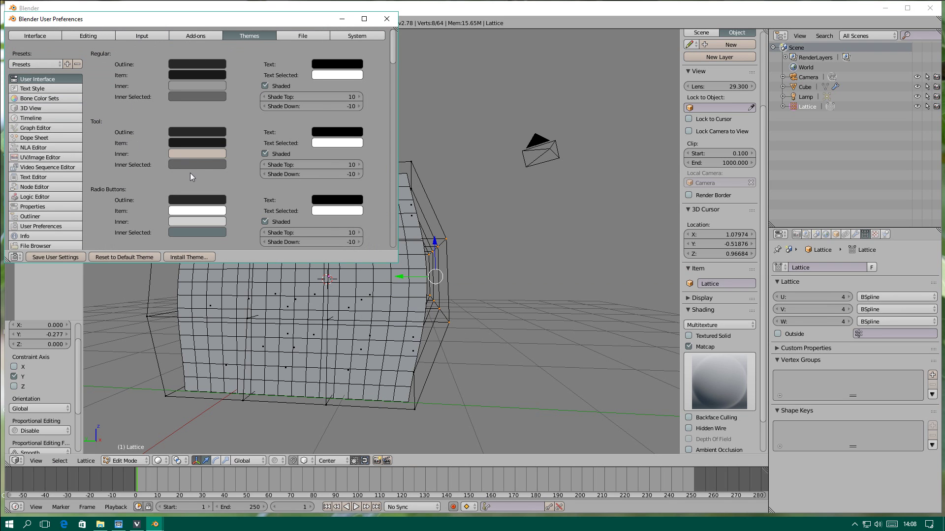
{"action": "left_click", "coordinate": [35, 111]}
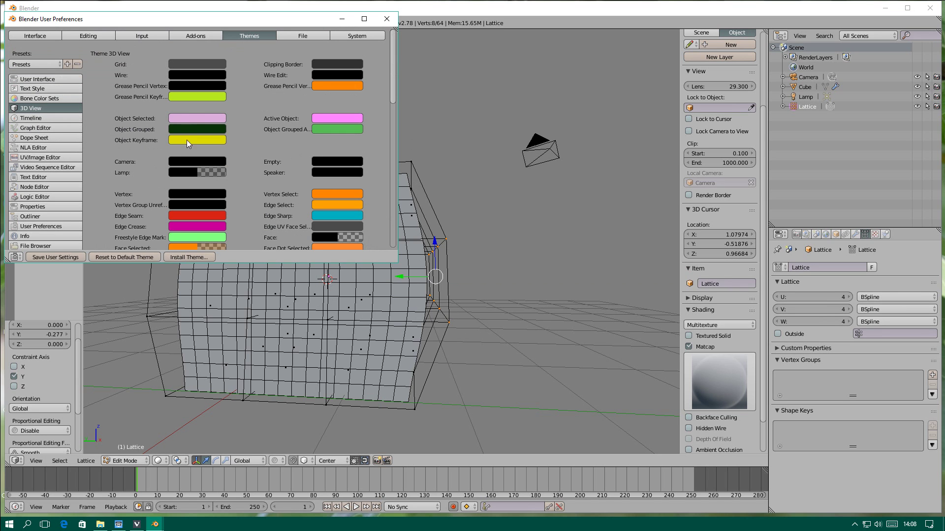
{"action": "scroll", "coordinate": [289, 199], "scroll_direction": "down", "scroll_amount": 1}
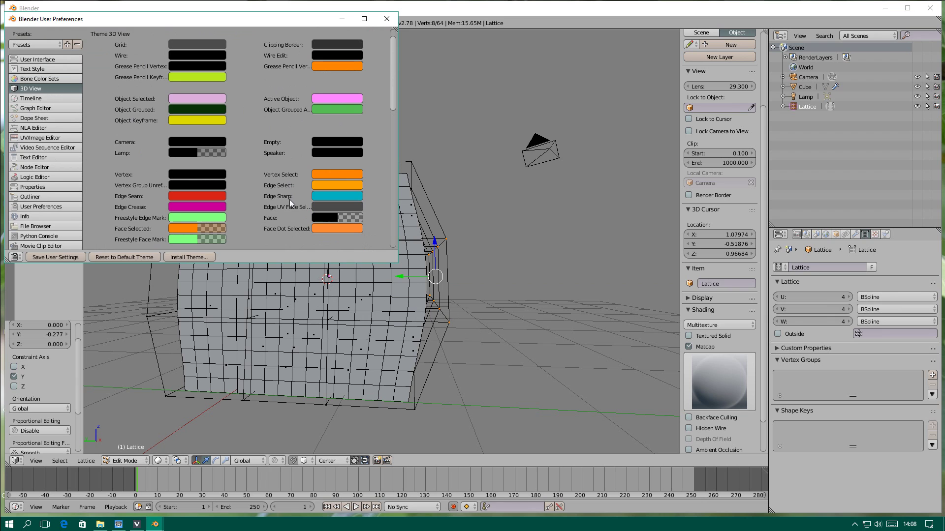
{"action": "scroll", "coordinate": [286, 208], "scroll_direction": "down", "scroll_amount": 2}
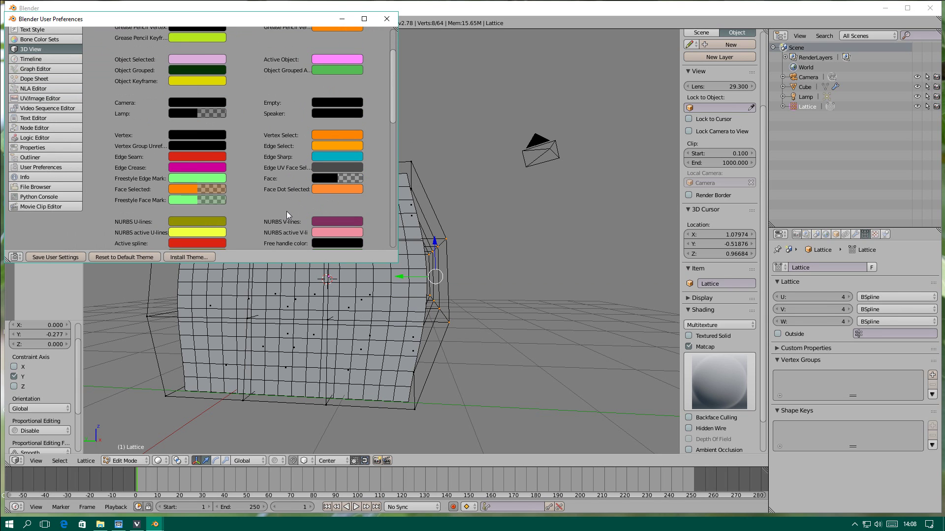
{"action": "scroll", "coordinate": [288, 217], "scroll_direction": "down", "scroll_amount": 1}
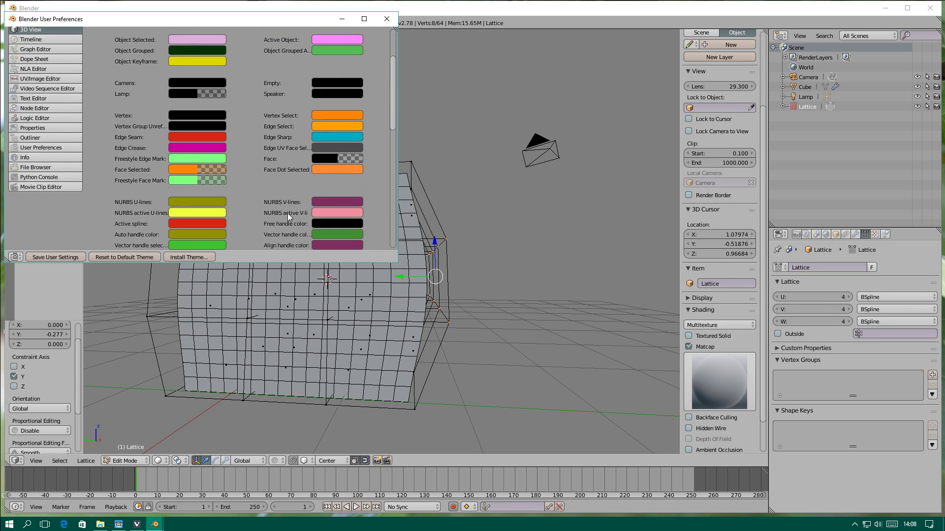
Step: Set the theme Lamp colour to white and Camera colour to pale yellow
{"action": "left_click", "coordinate": [182, 95]}
{"action": "left_click_drag", "start_coordinate": [254, 118], "coordinate": [254, 92]}
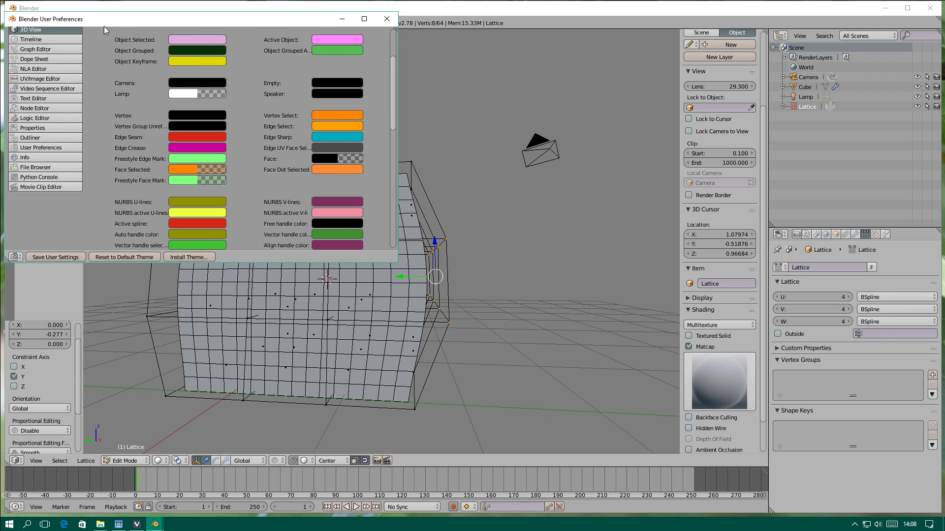
{"action": "left_click", "coordinate": [198, 86]}
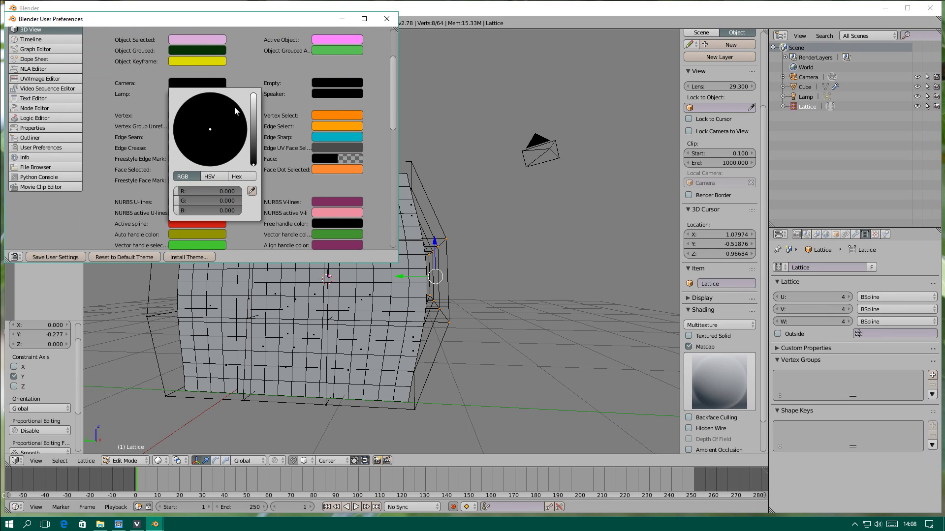
{"action": "left_click_drag", "start_coordinate": [254, 108], "coordinate": [254, 95]}
{"action": "left_click", "coordinate": [203, 131]}
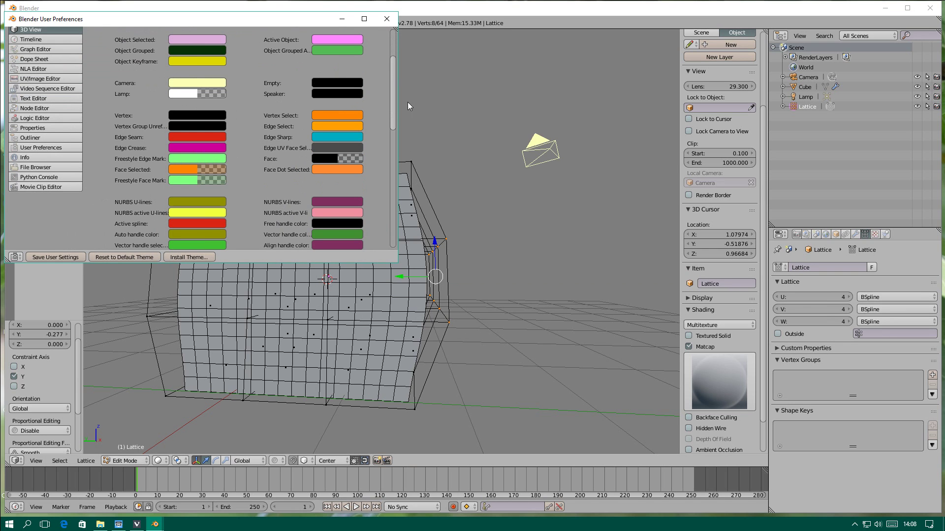
{"action": "scroll", "coordinate": [316, 161], "scroll_direction": "down", "scroll_amount": 3}
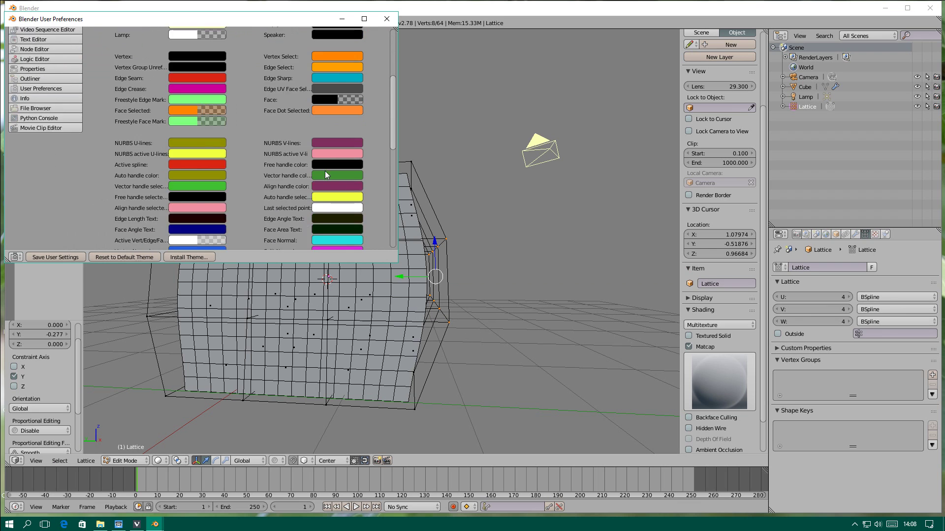
{"action": "scroll", "coordinate": [325, 170], "scroll_direction": "down", "scroll_amount": 2}
{"action": "scroll", "coordinate": [243, 188], "scroll_direction": "down", "scroll_amount": 4}
{"action": "scroll", "coordinate": [249, 194], "scroll_direction": "down", "scroll_amount": 3}
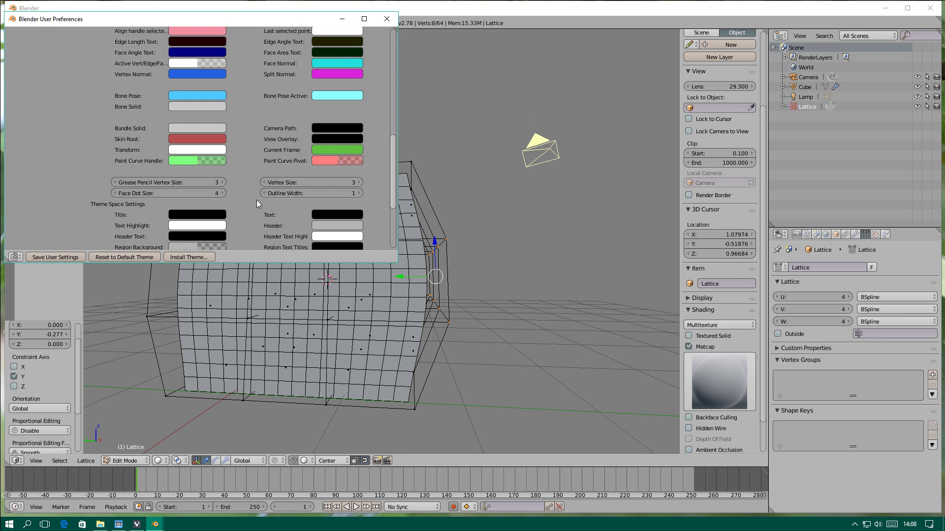
{"action": "scroll", "coordinate": [275, 224], "scroll_direction": "down", "scroll_amount": 2}
{"action": "scroll", "coordinate": [270, 224], "scroll_direction": "down", "scroll_amount": 2}
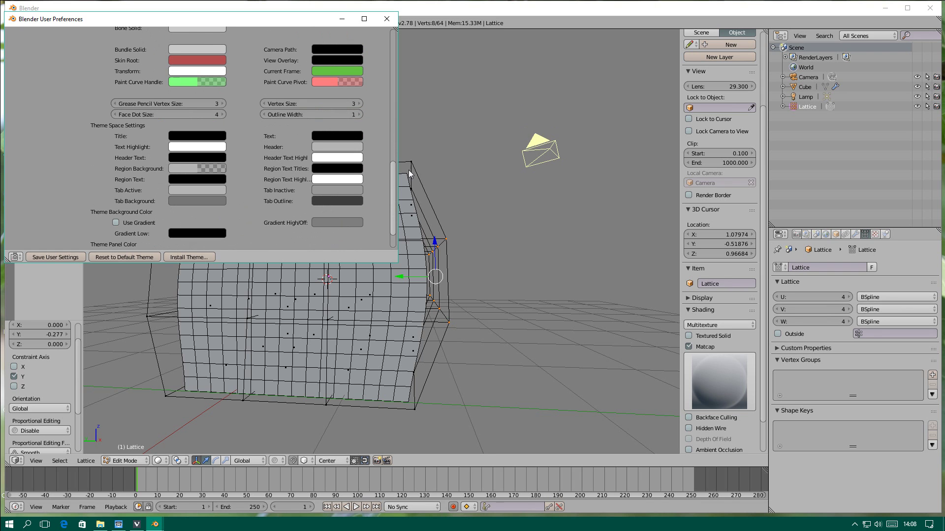
Step: Enable a gradient background with light grey low and dark grey high colours
{"action": "left_click", "coordinate": [117, 222]}
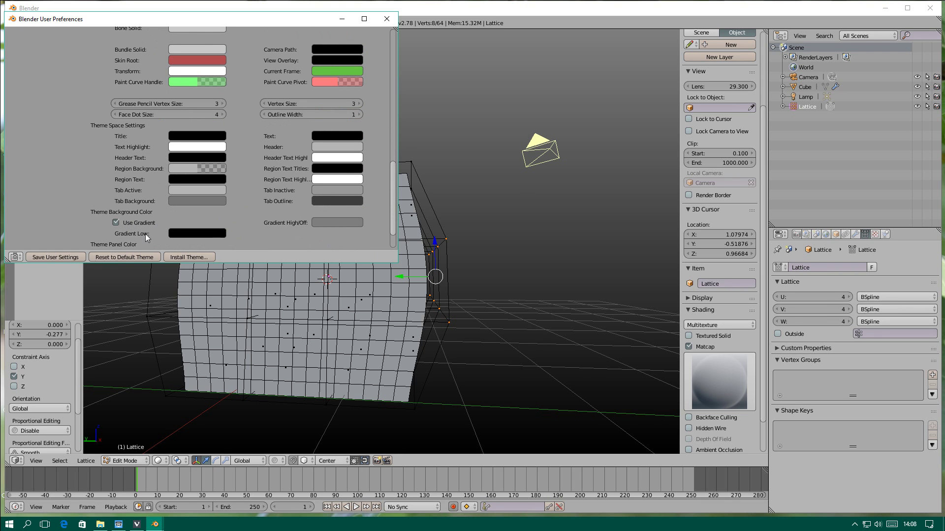
{"action": "left_click", "coordinate": [192, 235]}
{"action": "left_click", "coordinate": [192, 234]}
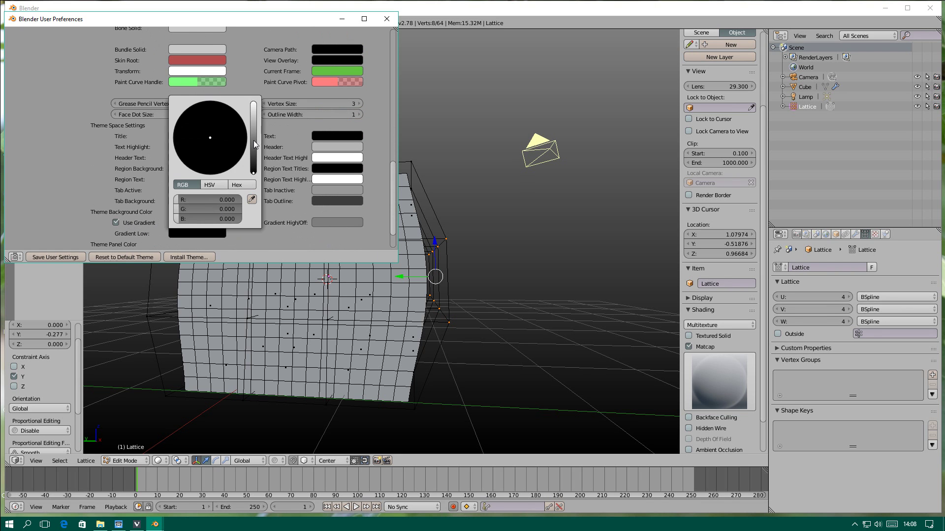
{"action": "left_click_drag", "start_coordinate": [253, 140], "coordinate": [257, 127]}
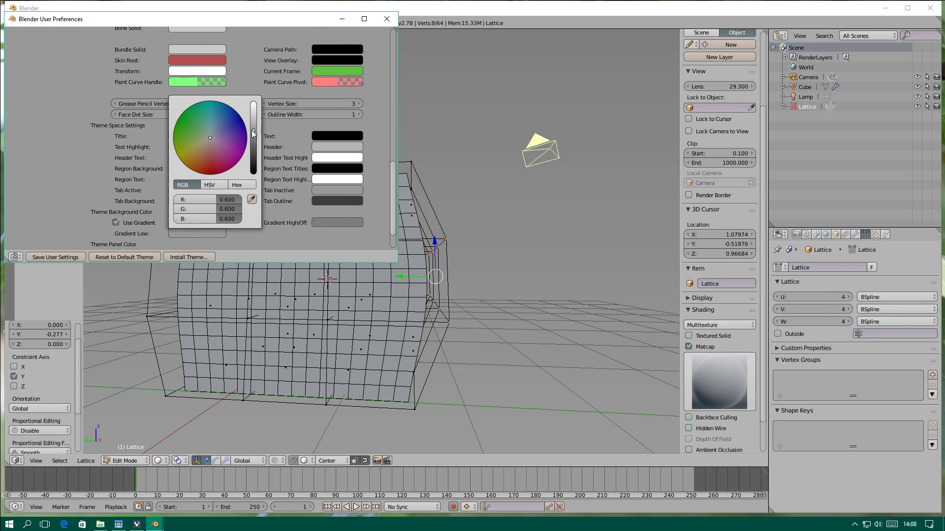
{"action": "left_click", "coordinate": [315, 224]}
{"action": "left_click", "coordinate": [362, 152]}
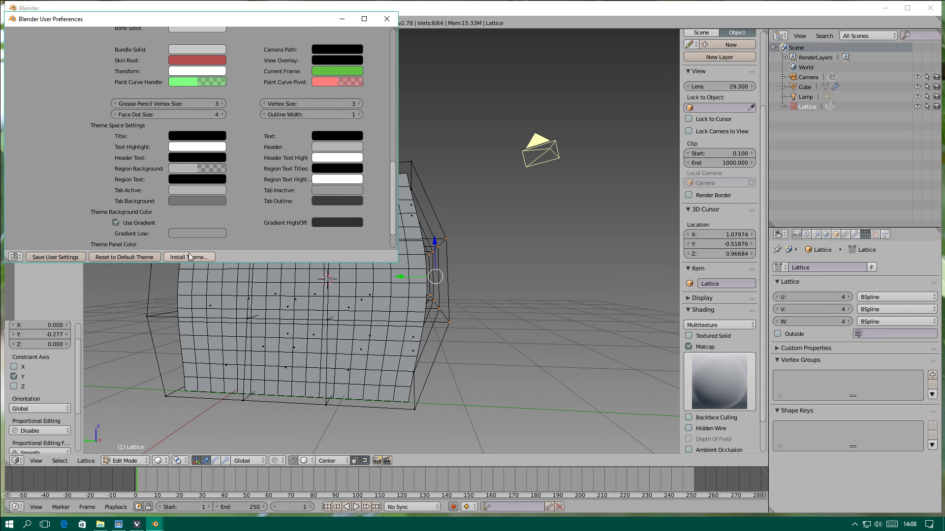
Step: Save the theme as a new preset and store the user settings
{"action": "scroll", "coordinate": [113, 193], "scroll_direction": "up", "scroll_amount": 5}
{"action": "scroll", "coordinate": [99, 207], "scroll_direction": "up", "scroll_amount": 4}
{"action": "scroll", "coordinate": [87, 223], "scroll_direction": "up", "scroll_amount": 3}
{"action": "scroll", "coordinate": [87, 219], "scroll_direction": "up", "scroll_amount": 3}
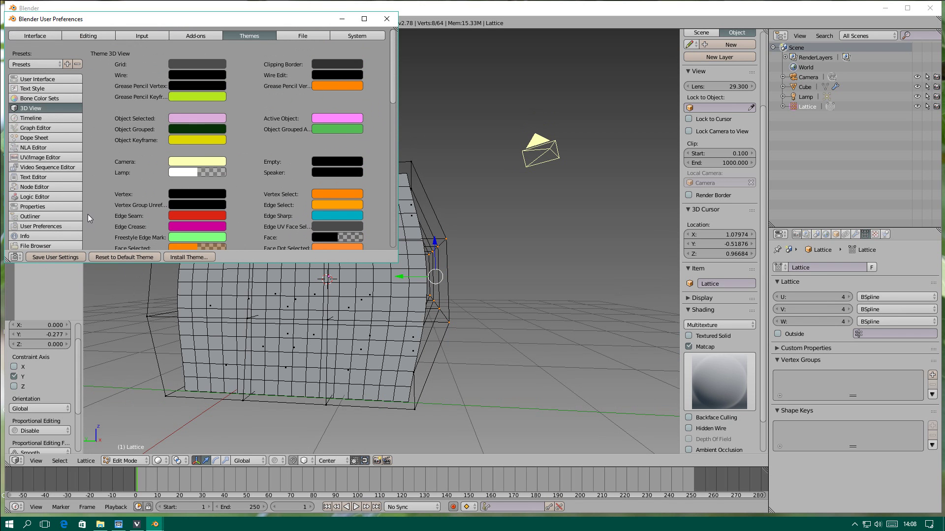
{"action": "left_click", "coordinate": [70, 46]}
{"action": "type", "text": "szymek"}
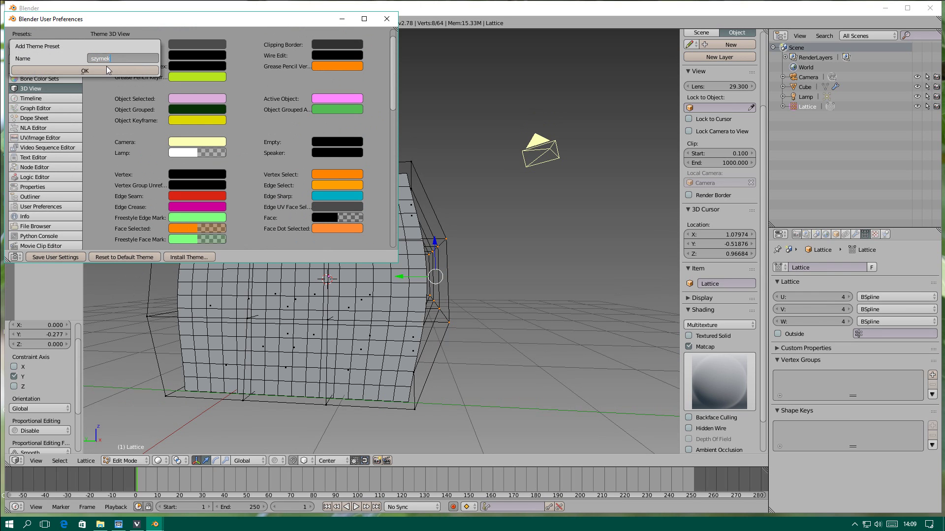
{"action": "key", "text": "Return"}
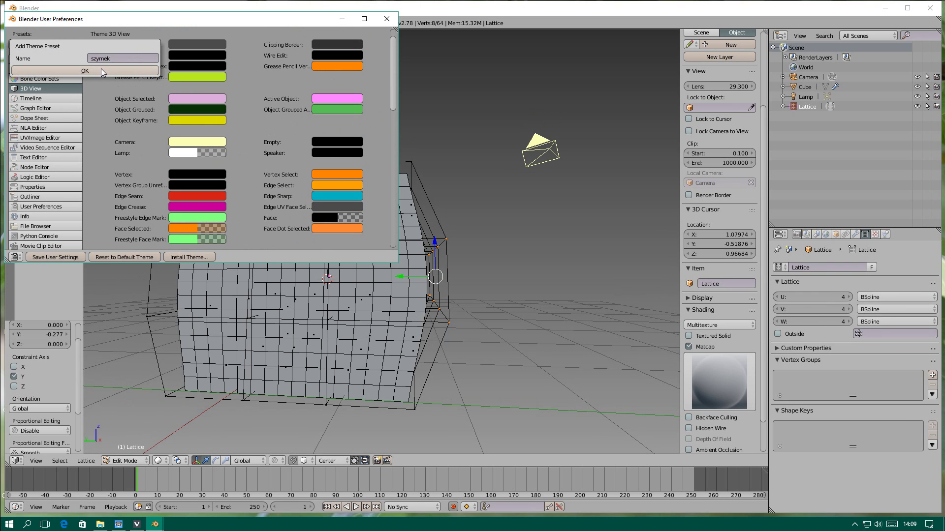
{"action": "left_click", "coordinate": [100, 70]}
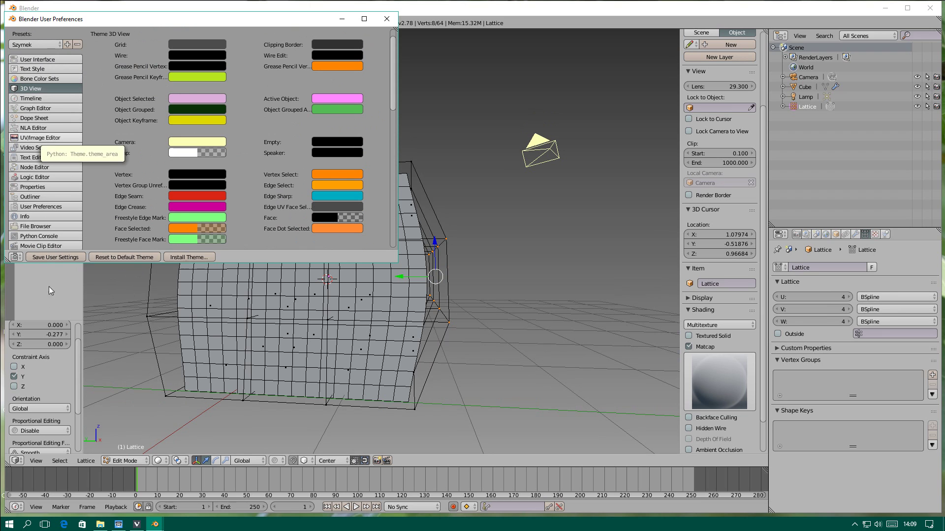
{"action": "left_click", "coordinate": [63, 258]}
Step: Close preferences and browse to AppData\Roaming\Blender Foundation\Blender\2.78\config in File Explorer
{"action": "left_click", "coordinate": [387, 19]}
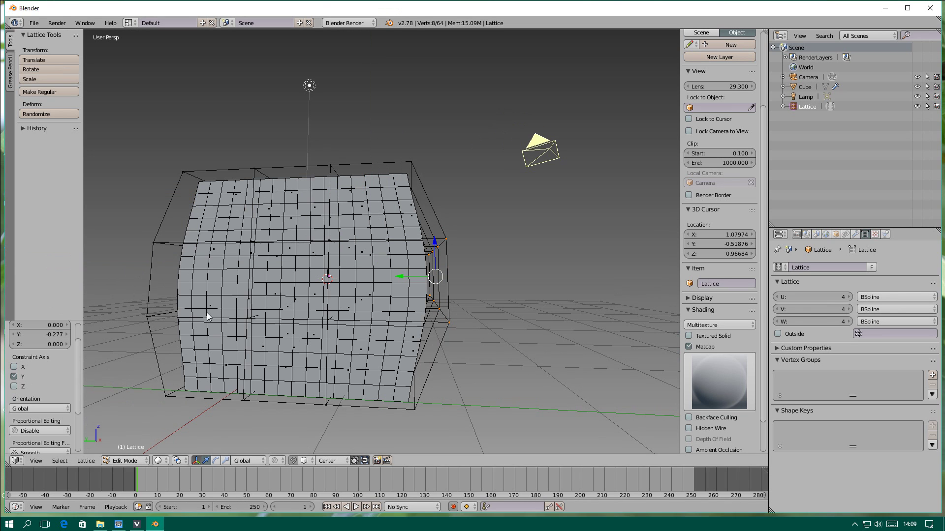
{"action": "key", "text": "super"}
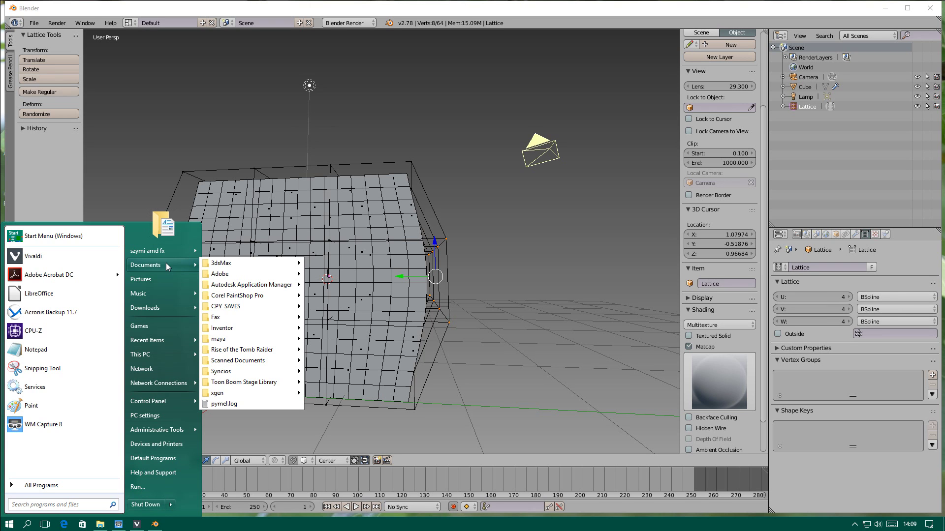
{"action": "mouse_move", "coordinate": [151, 251]}
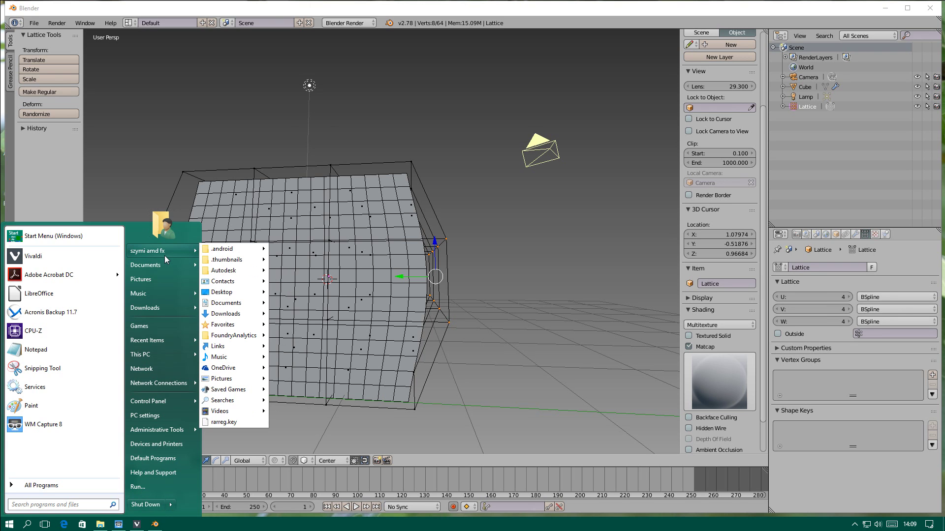
{"action": "left_click", "coordinate": [162, 251]}
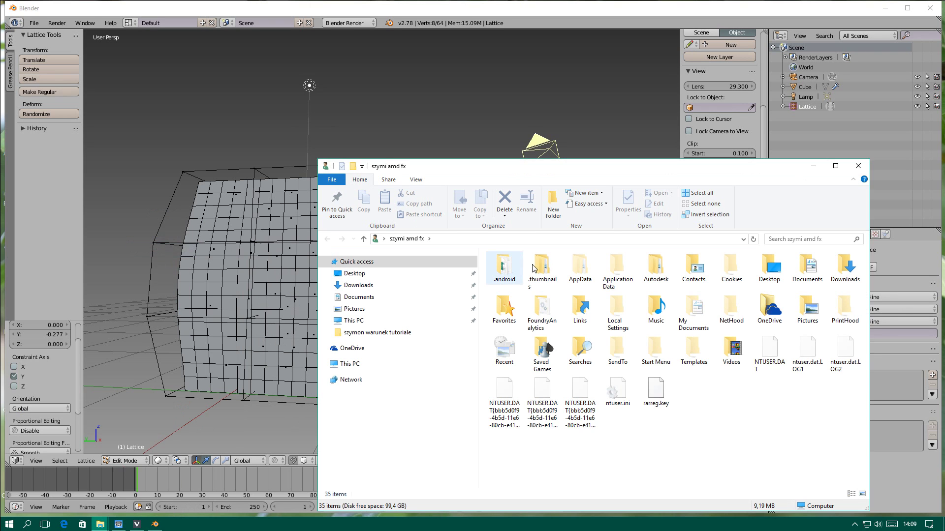
{"action": "left_click", "coordinate": [584, 270]}
{"action": "double_click", "coordinate": [586, 272]}
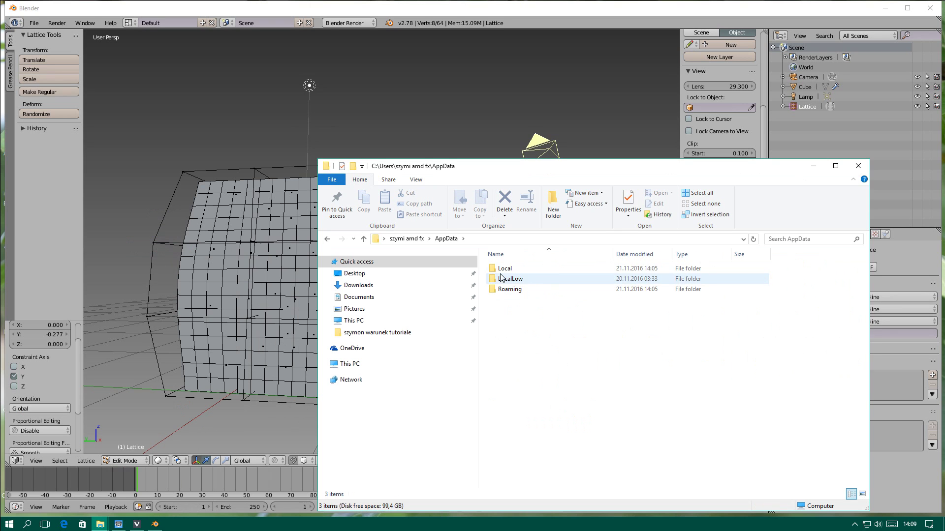
{"action": "double_click", "coordinate": [511, 294]}
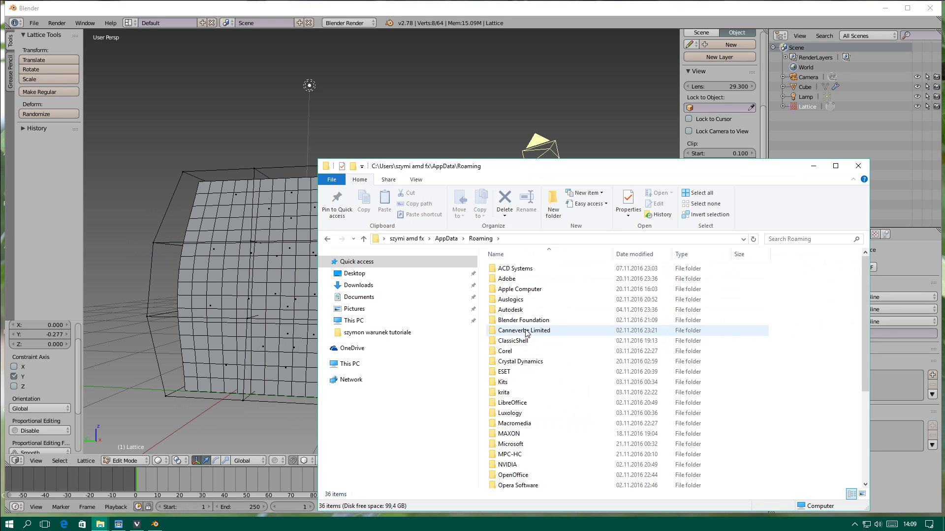
{"action": "double_click", "coordinate": [514, 320]}
{"action": "double_click", "coordinate": [499, 268]}
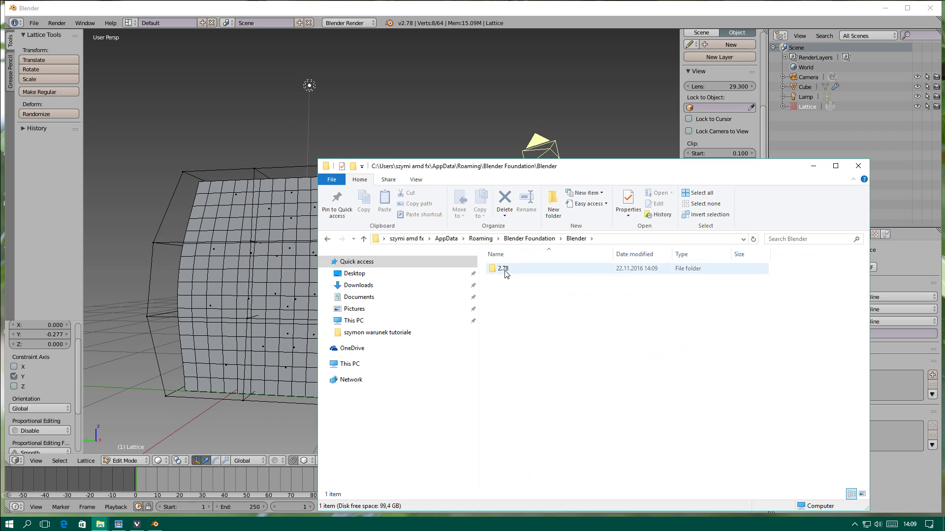
{"action": "double_click", "coordinate": [505, 270]}
{"action": "double_click", "coordinate": [506, 270]}
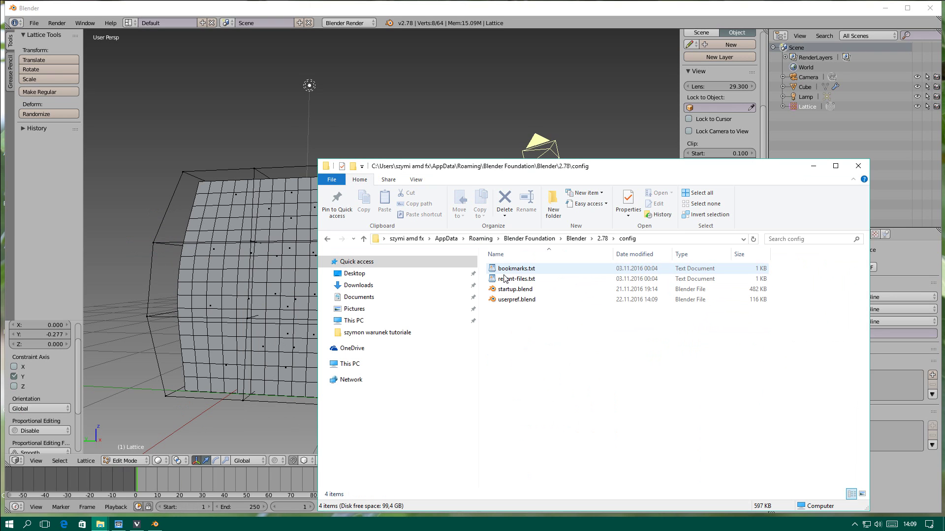
Step: Copy the theme XML from 2.78\scripts\presets\interface_theme
{"action": "left_click", "coordinate": [327, 239]}
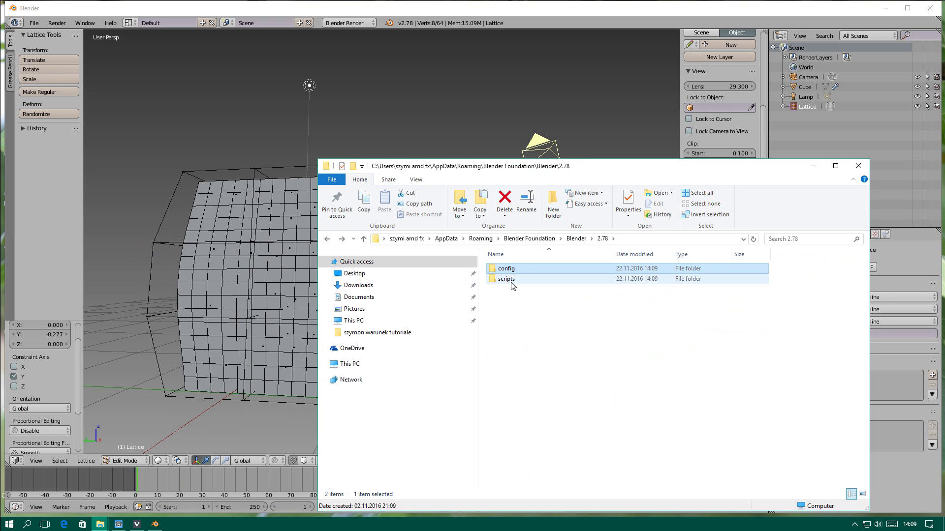
{"action": "double_click", "coordinate": [511, 278]}
{"action": "left_click", "coordinate": [512, 272]}
{"action": "double_click", "coordinate": [512, 276]}
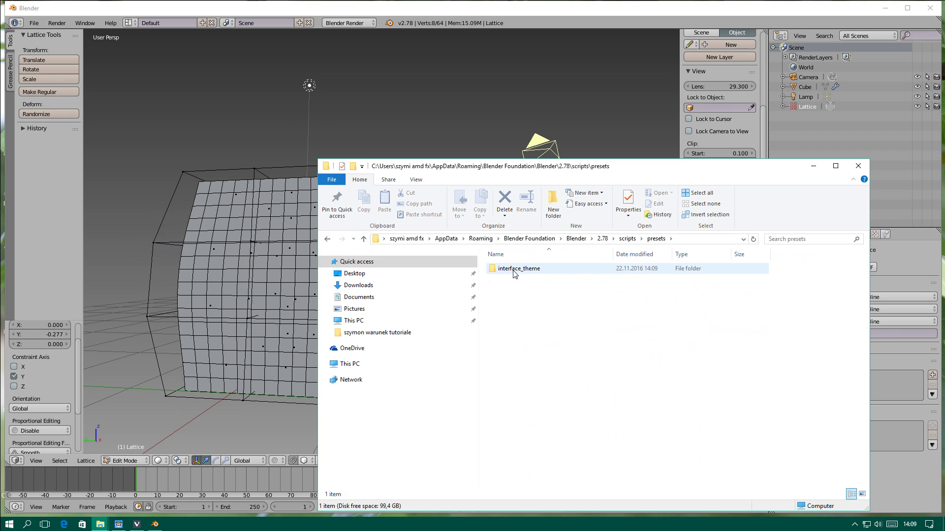
{"action": "double_click", "coordinate": [513, 271]}
{"action": "right_click", "coordinate": [513, 272]}
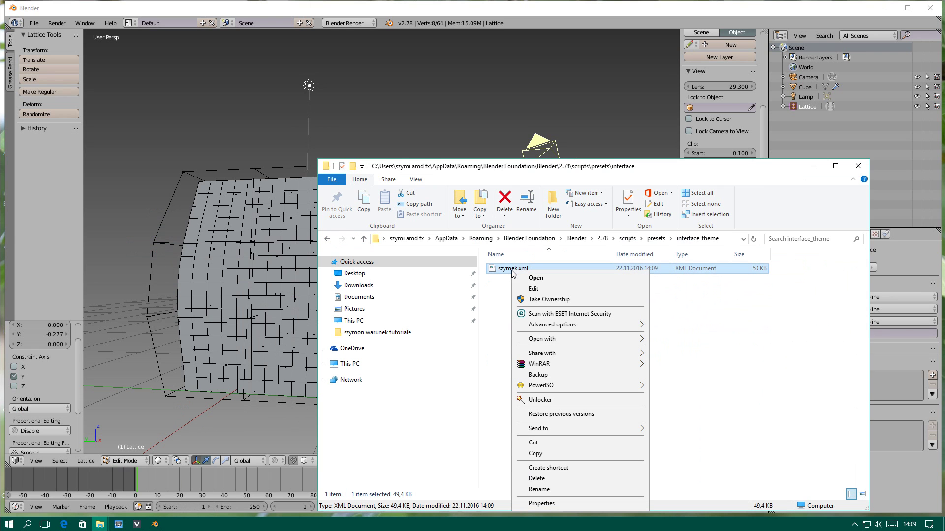
{"action": "left_click", "coordinate": [534, 453]}
Step: Open E:\aplikacje\blender 2.78a in a new Explorer window
{"action": "key", "text": "super"}
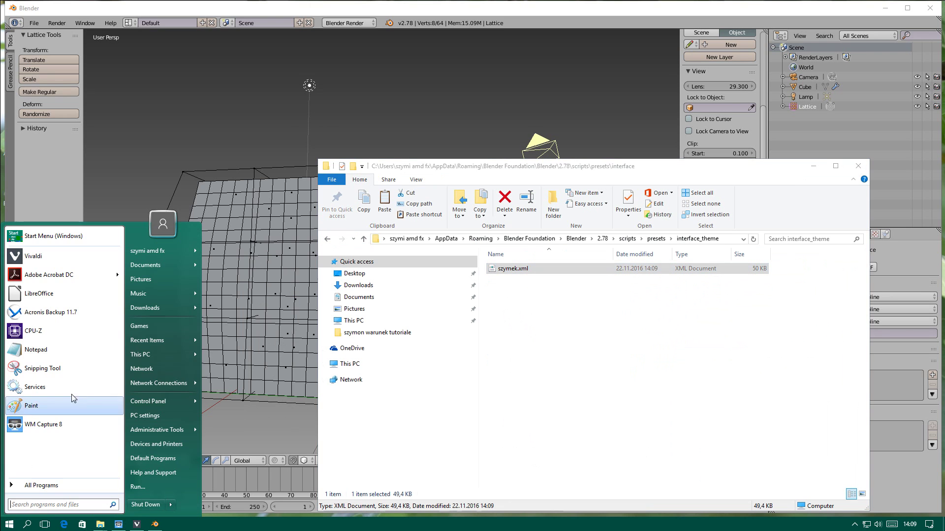
{"action": "left_click", "coordinate": [148, 357]}
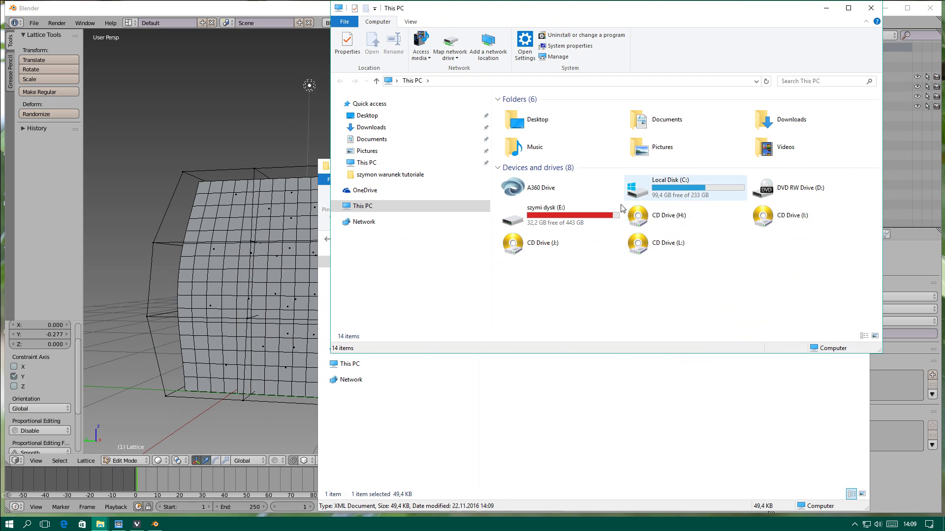
{"action": "double_click", "coordinate": [589, 217]}
{"action": "scroll", "coordinate": [566, 215], "scroll_direction": "down", "scroll_amount": 1}
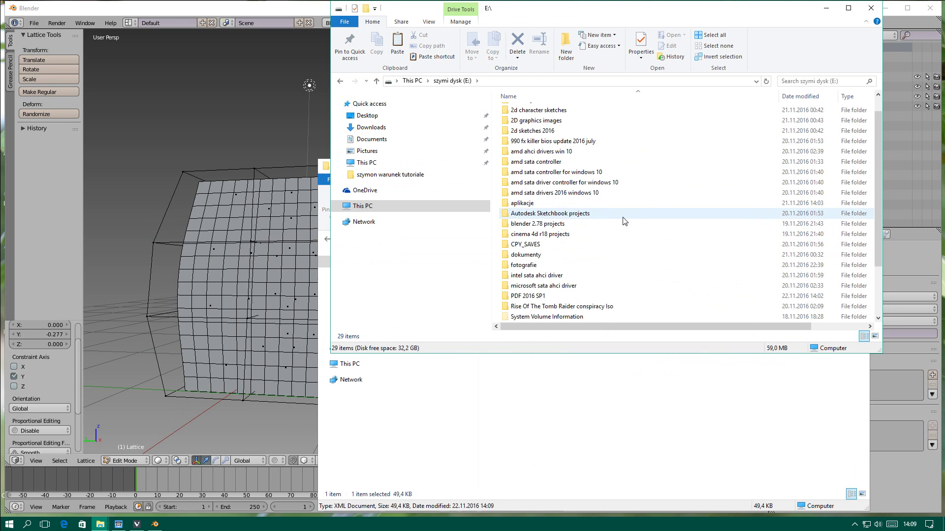
{"action": "double_click", "coordinate": [537, 223]}
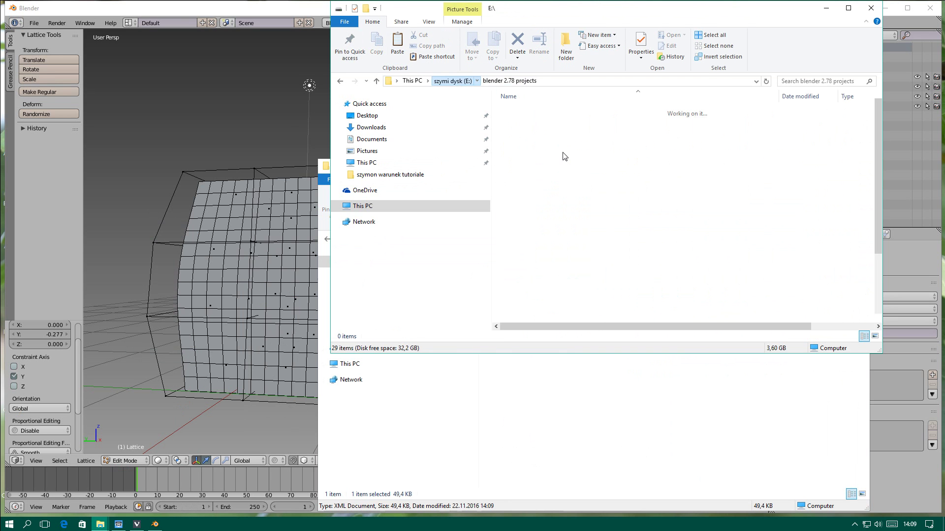
{"action": "double_click", "coordinate": [573, 244]}
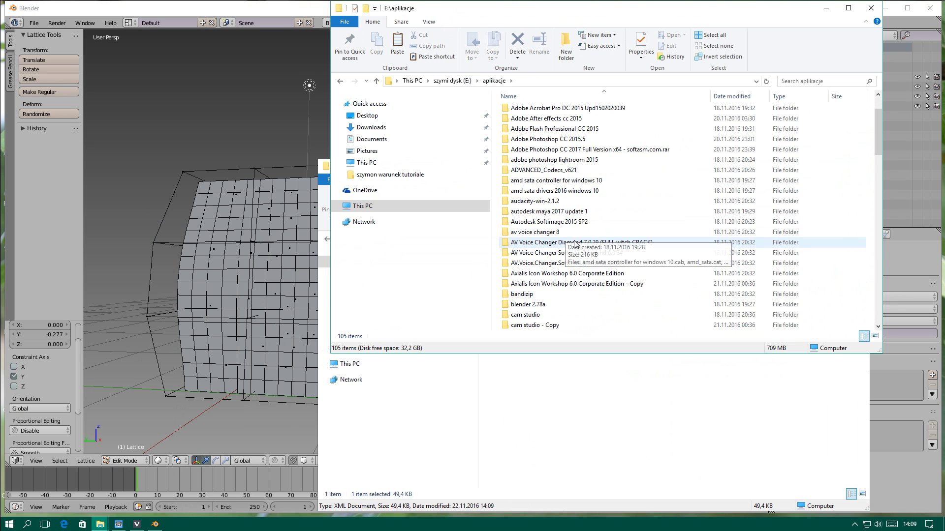
{"action": "scroll", "coordinate": [575, 245], "scroll_direction": "down", "scroll_amount": 3}
{"action": "double_click", "coordinate": [539, 217]}
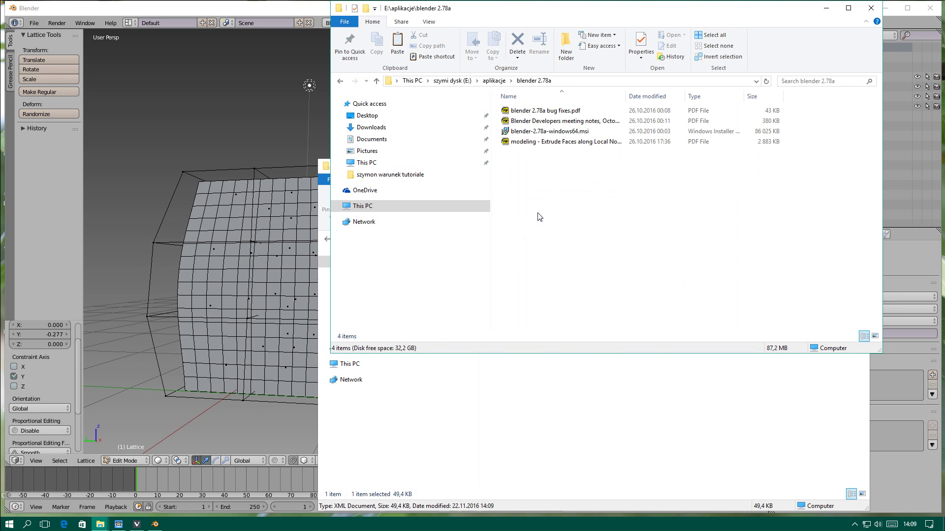
Step: Create a folder named skurki there and paste the theme XML into it
{"action": "right_click", "coordinate": [538, 214]}
{"action": "mouse_move", "coordinate": [561, 332]}
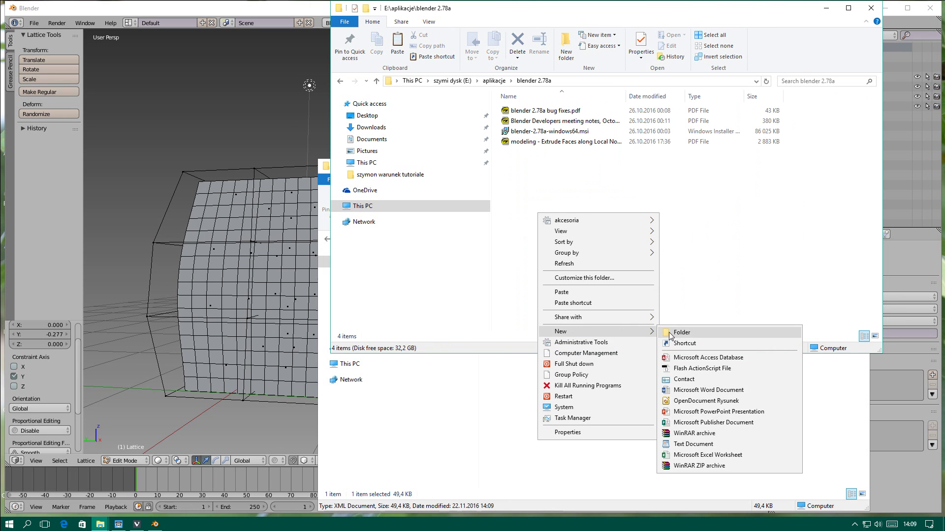
{"action": "left_click", "coordinate": [680, 333]}
{"action": "type", "text": "sk"}
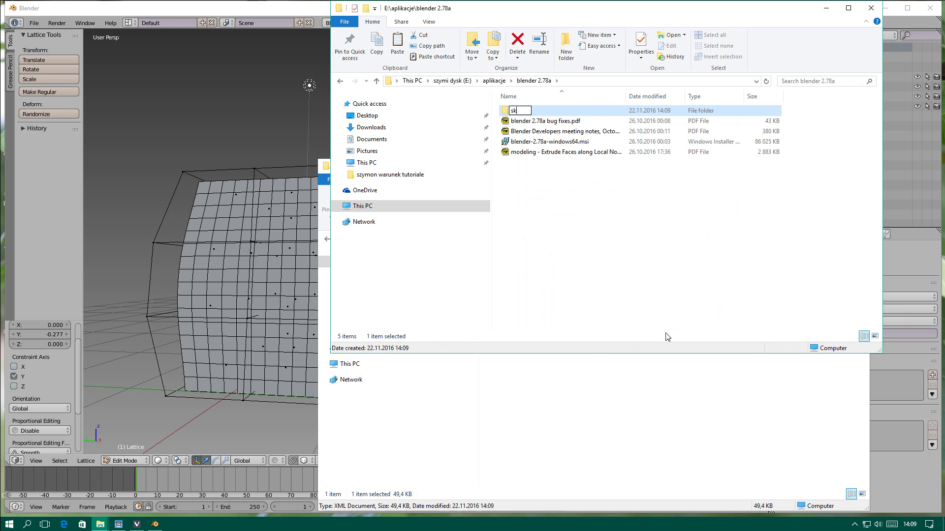
{"action": "type", "text": "urki"}
{"action": "left_click", "coordinate": [525, 194]}
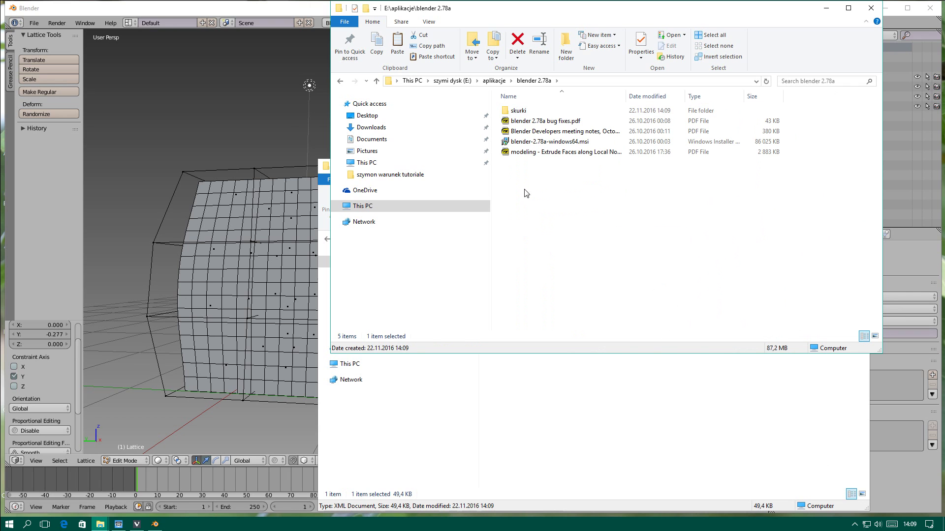
{"action": "left_click", "coordinate": [515, 111]}
{"action": "double_click", "coordinate": [515, 113]}
{"action": "right_click", "coordinate": [527, 122]}
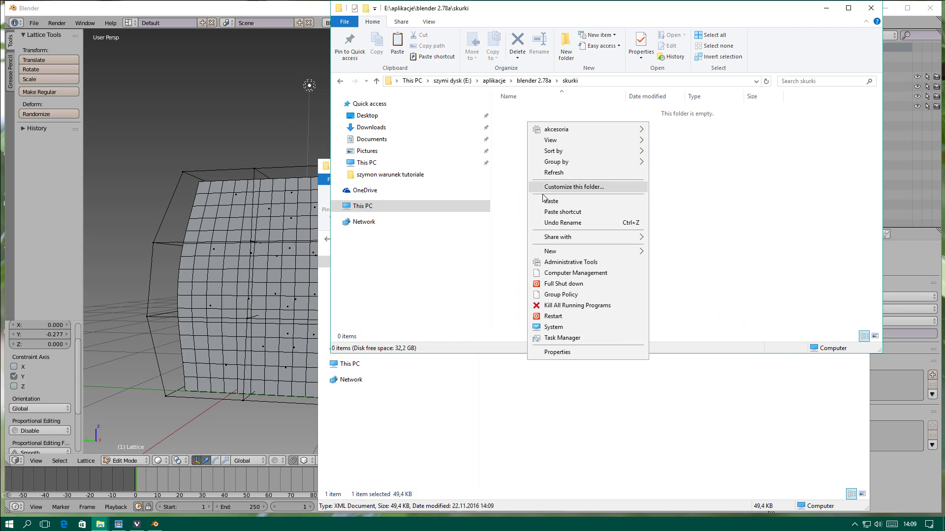
{"action": "left_click", "coordinate": [553, 202]}
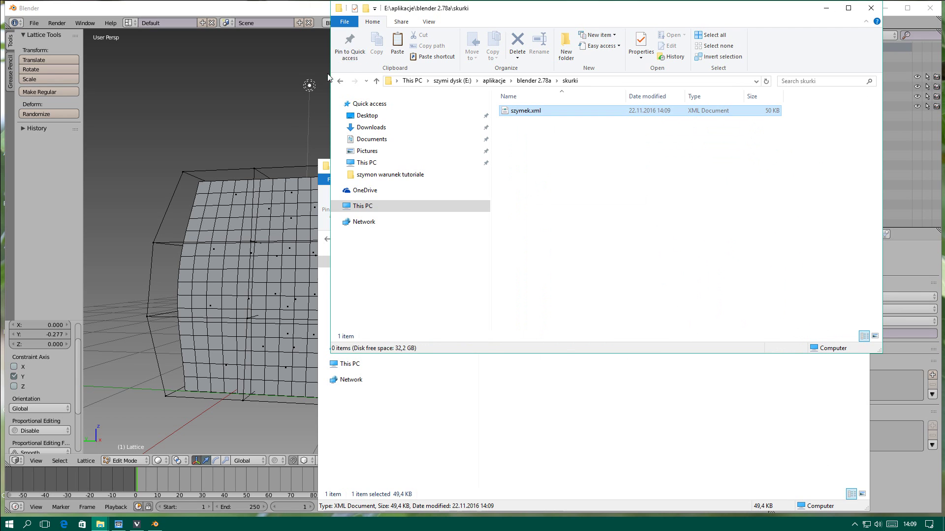
Step: Rename the folder to skórki and confirm the XML file is inside
{"action": "left_click", "coordinate": [339, 80]}
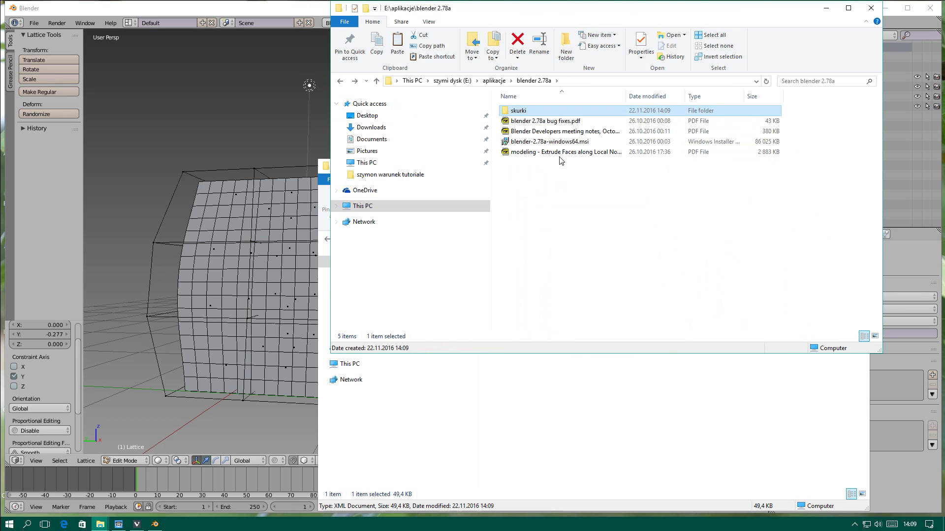
{"action": "left_click", "coordinate": [527, 114]}
{"action": "type", "text": "ó"}
{"action": "left_click", "coordinate": [530, 178]}
{"action": "double_click", "coordinate": [541, 112]}
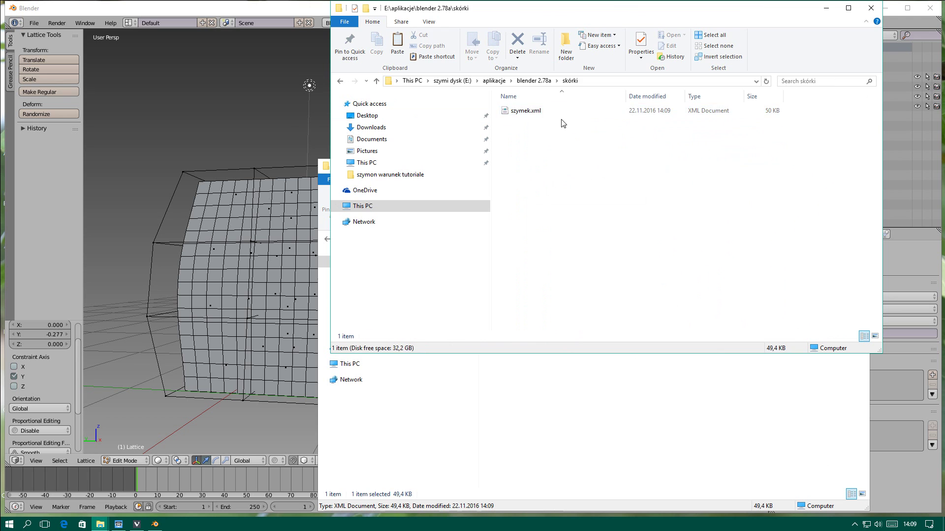
{"action": "left_click", "coordinate": [826, 8]}
Step: In User Preferences 3D View theme, set Wire Edit to white and Empty to cyan (0.004, 0.859, 1.000)
{"action": "left_click", "coordinate": [824, 166]}
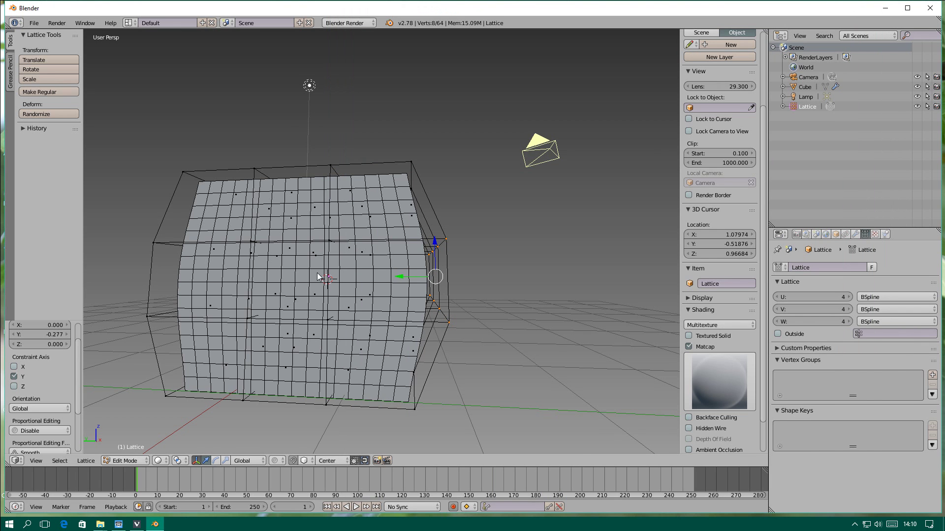
{"action": "middle_click_drag", "start_coordinate": [439, 184], "coordinate": [435, 215]}
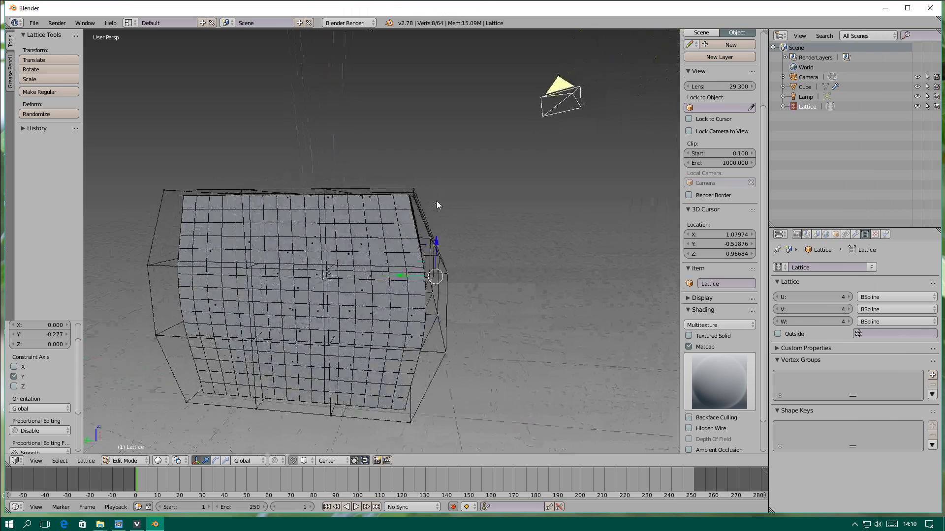
{"action": "left_click", "coordinate": [34, 23]}
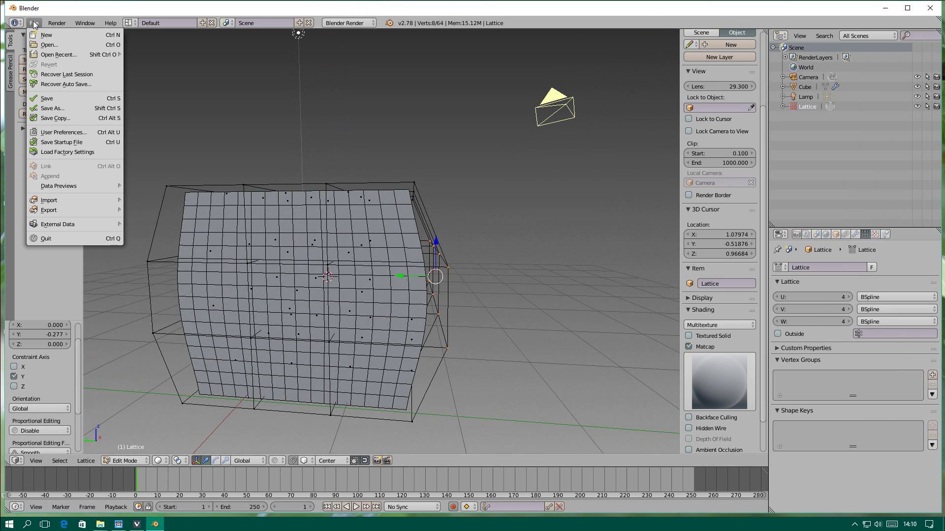
{"action": "left_click", "coordinate": [66, 135]}
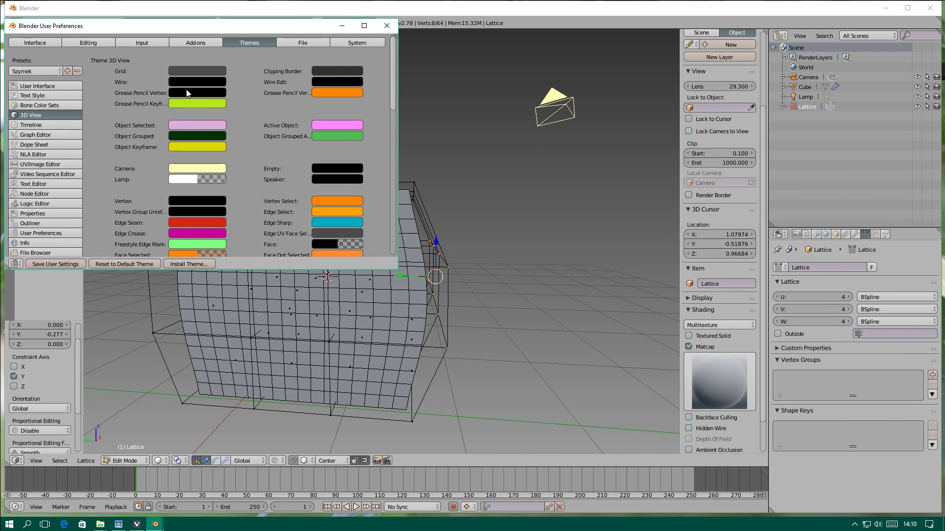
{"action": "left_click", "coordinate": [314, 81]}
{"action": "left_click_drag", "start_coordinate": [356, 109], "coordinate": [355, 94]}
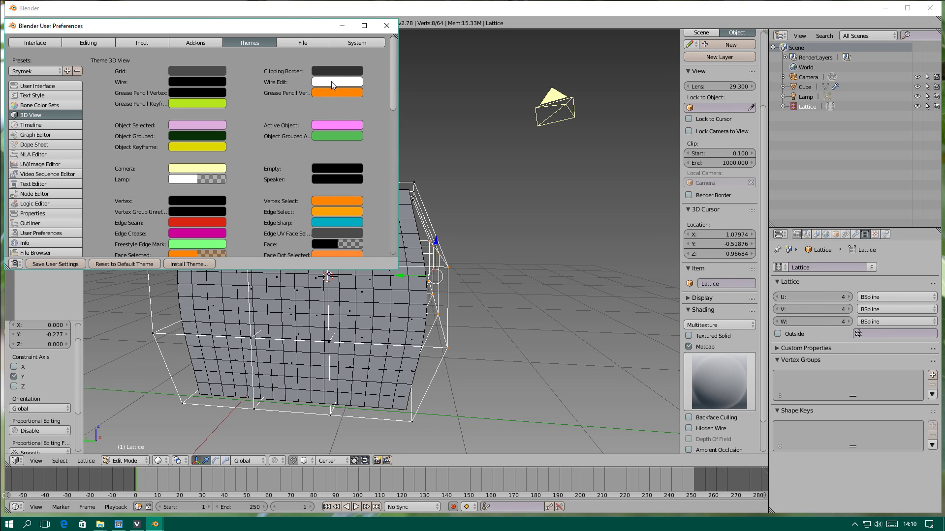
{"action": "left_click", "coordinate": [333, 180]}
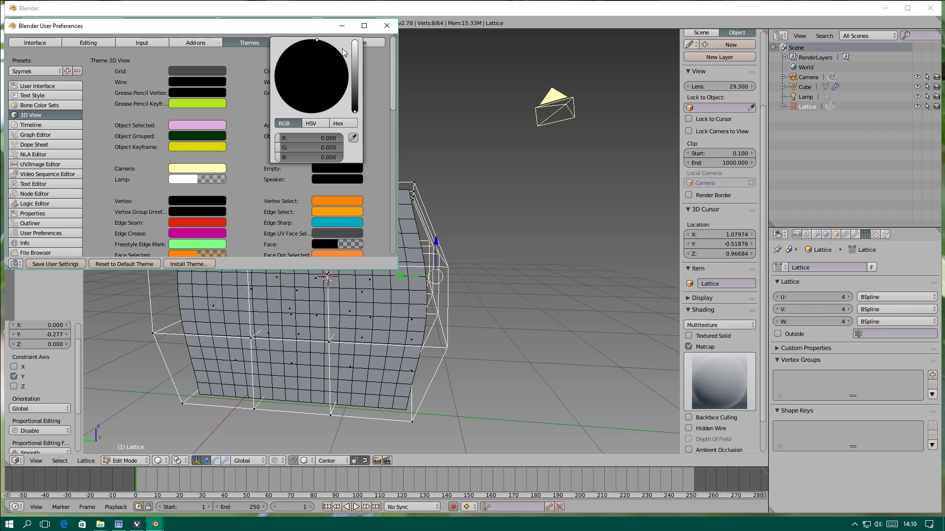
{"action": "left_click_drag", "start_coordinate": [355, 53], "coordinate": [354, 41]}
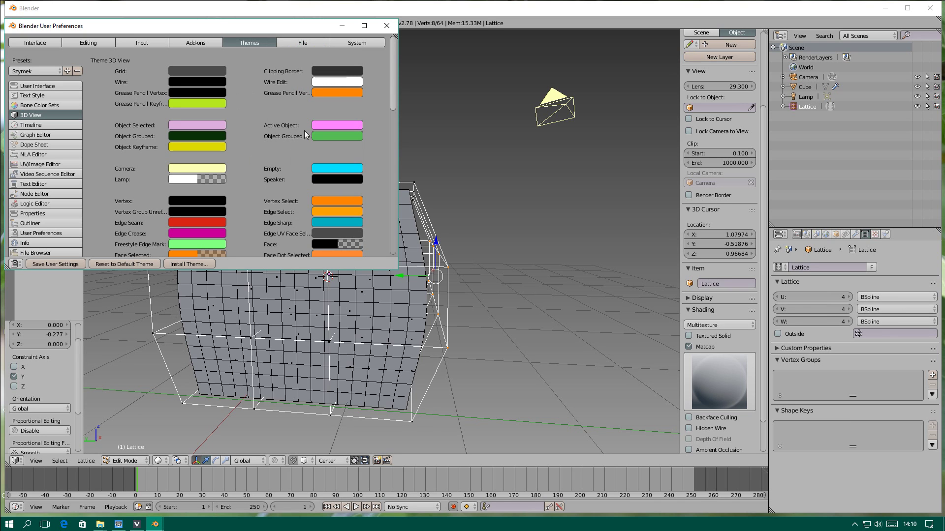
{"action": "left_click", "coordinate": [331, 168]}
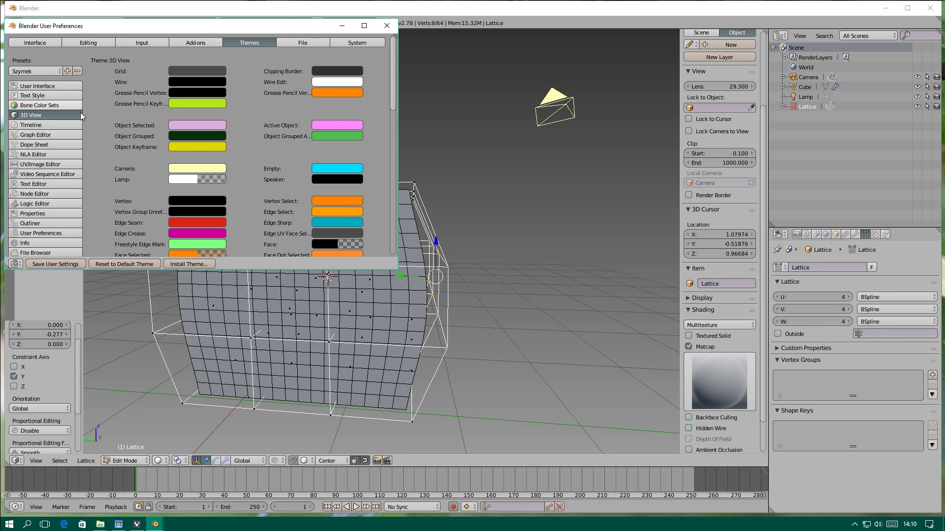
Step: Change the Object Grouped theme colour to a light yellow-green
{"action": "left_click", "coordinate": [187, 140]}
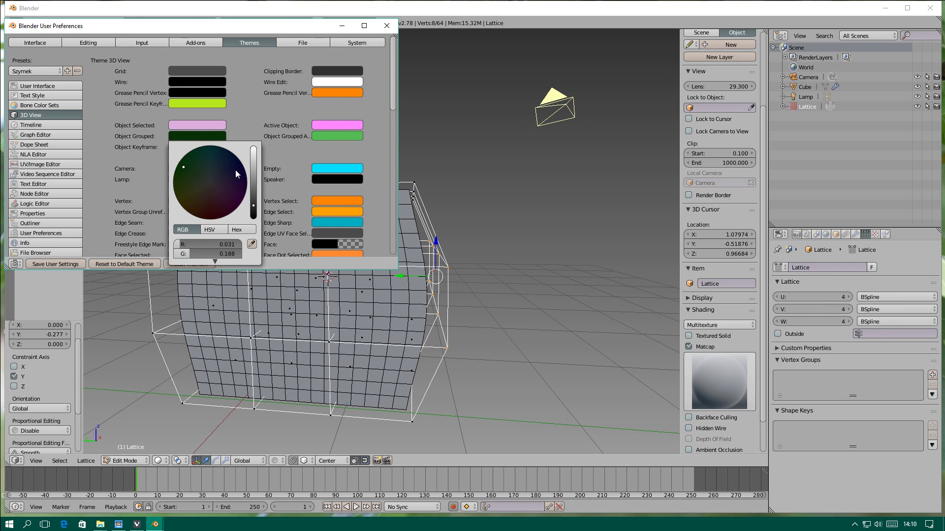
{"action": "scroll", "coordinate": [236, 170], "scroll_direction": "up", "scroll_amount": 10}
{"action": "scroll", "coordinate": [234, 175], "scroll_direction": "up", "scroll_amount": 6}
{"action": "left_click", "coordinate": [189, 178]}
{"action": "left_click_drag", "start_coordinate": [189, 178], "coordinate": [182, 185]}
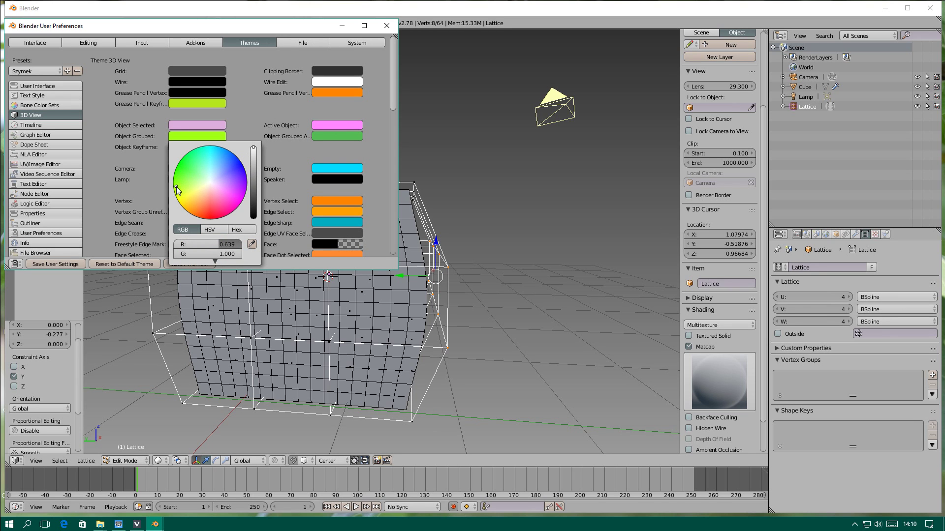
Step: Set the 3D View Wire colour to pink
{"action": "left_click", "coordinate": [174, 81]}
{"action": "left_click", "coordinate": [254, 110]}
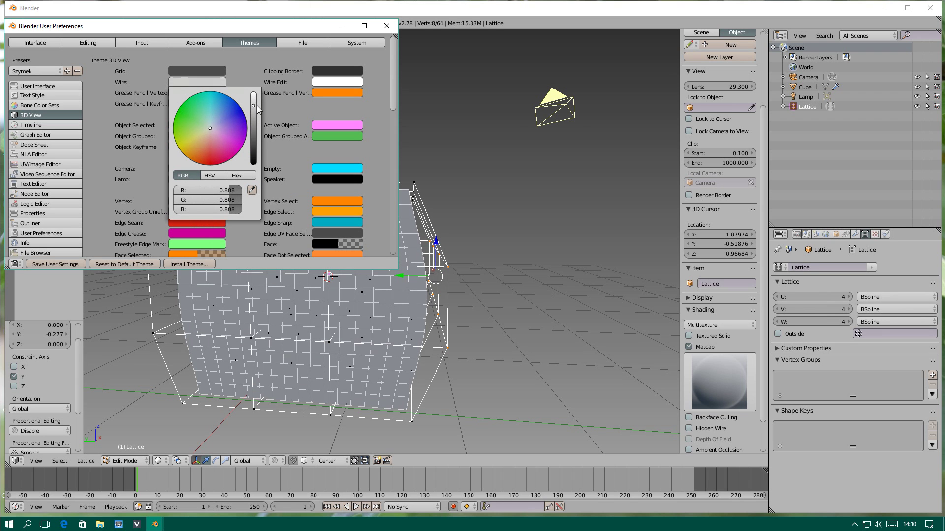
{"action": "left_click_drag", "start_coordinate": [256, 109], "coordinate": [257, 106]}
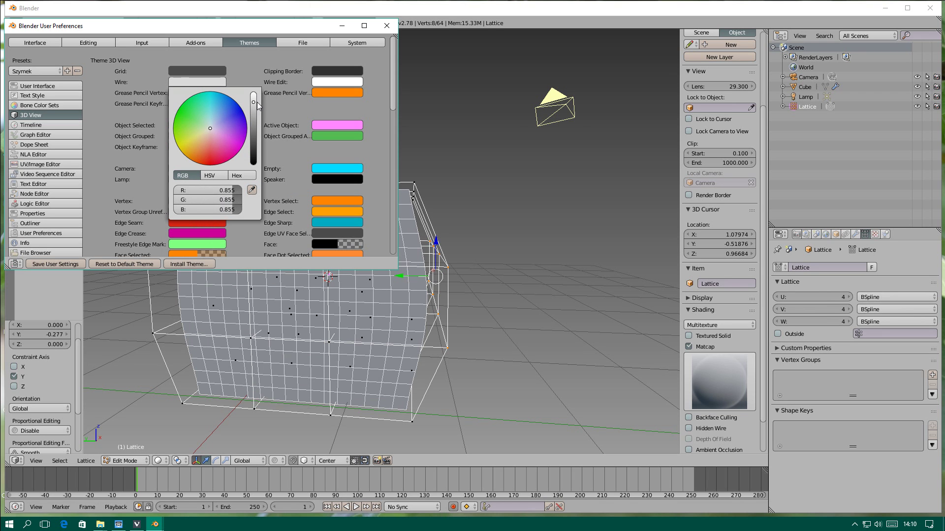
{"action": "left_click", "coordinate": [214, 129]}
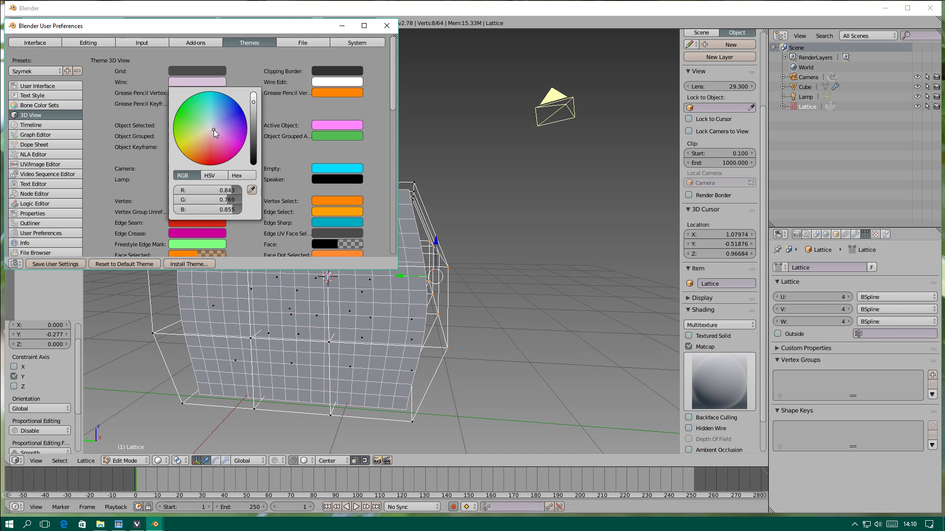
{"action": "left_click", "coordinate": [253, 93]}
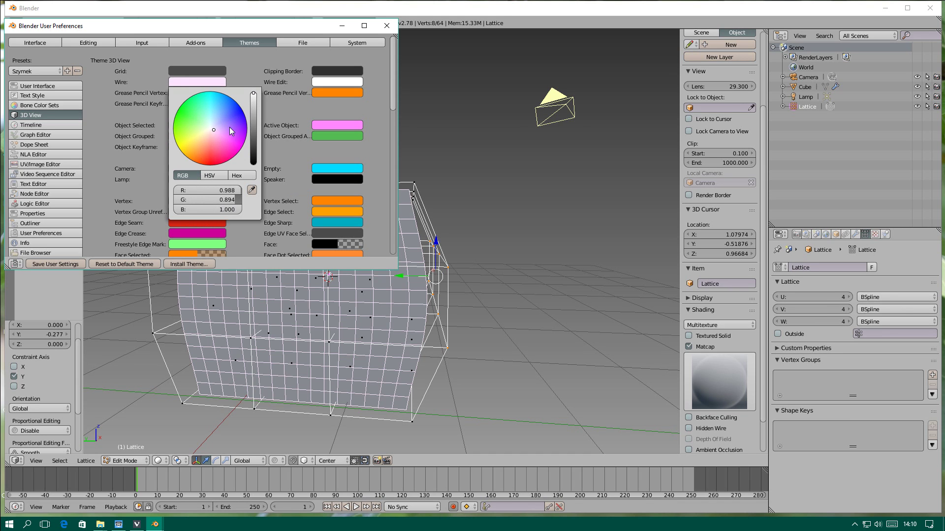
{"action": "left_click", "coordinate": [217, 134]}
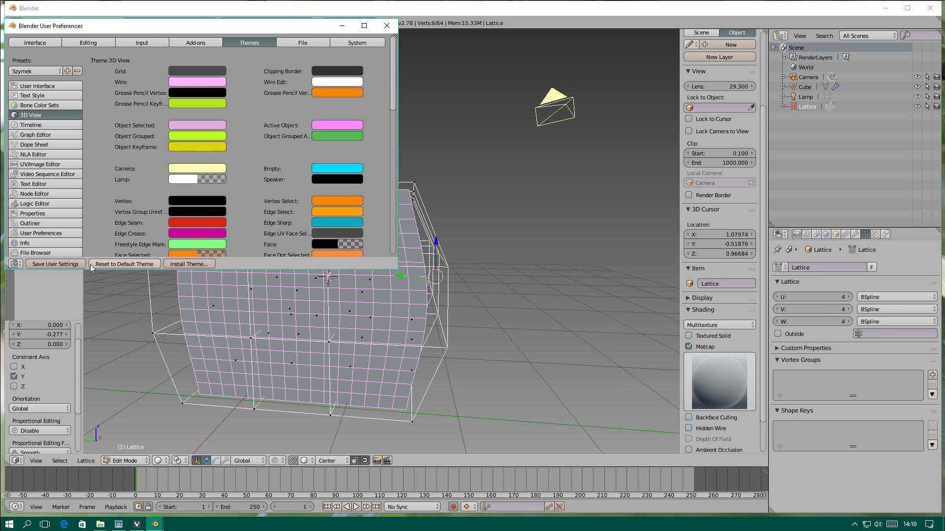
Step: Save the theme as a new preset named 'blender 2016' and close preferences
{"action": "left_click", "coordinate": [68, 71]}
{"action": "type", "text": "blender"}
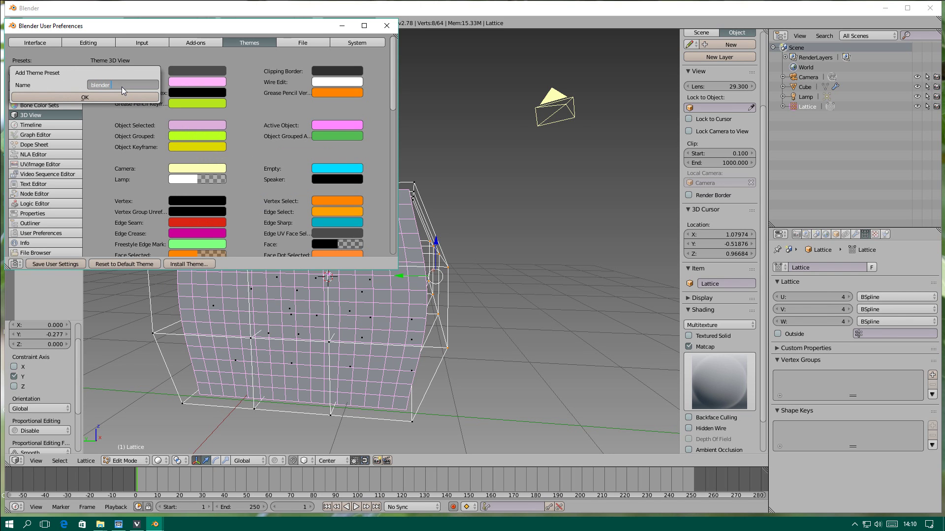
{"action": "type", "text": "2016"}
{"action": "left_click", "coordinate": [125, 96]}
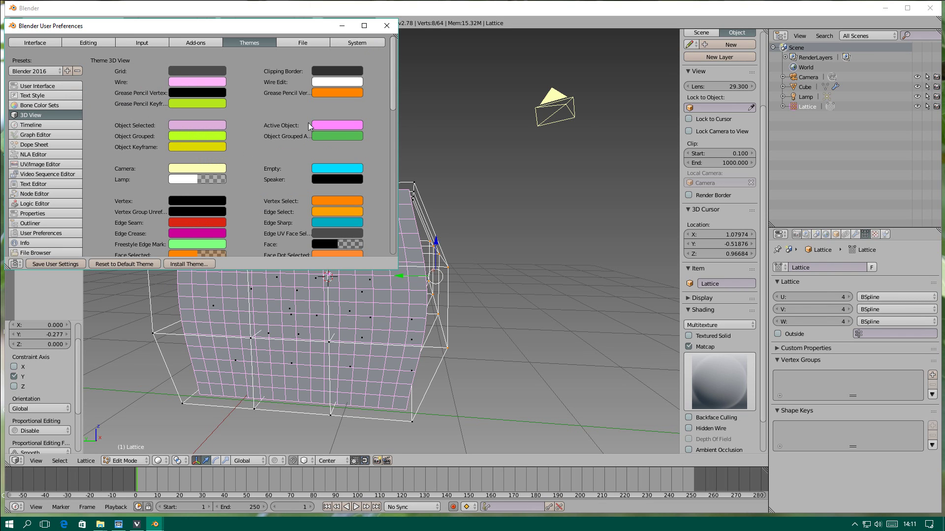
{"action": "left_click", "coordinate": [386, 26]}
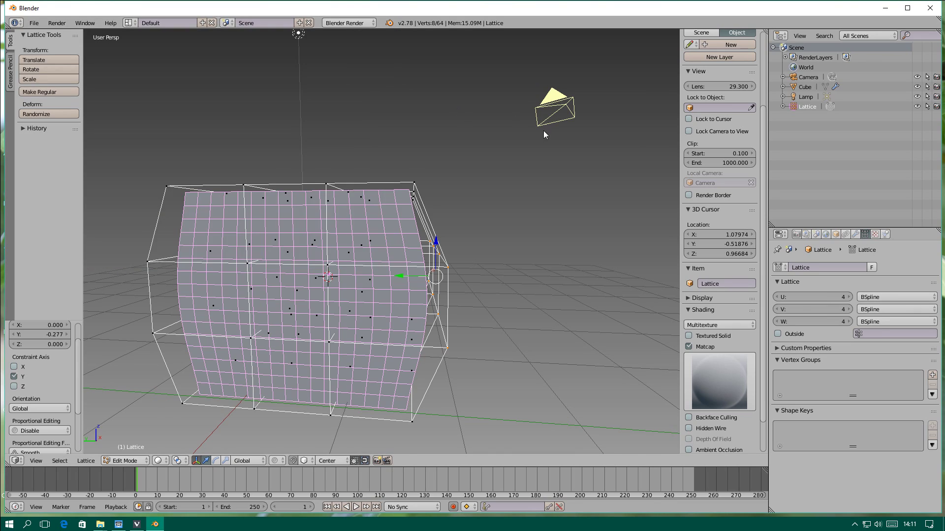
Step: Nudge the selected lattice points along Y and zoom in close to the lattice
{"action": "mouse_move", "coordinate": [544, 132]}
{"action": "middle_mouse_down"}
{"action": "mouse_move", "coordinate": [493, 129]}
{"action": "mouse_move", "coordinate": [533, 139]}
{"action": "middle_mouse_up"}
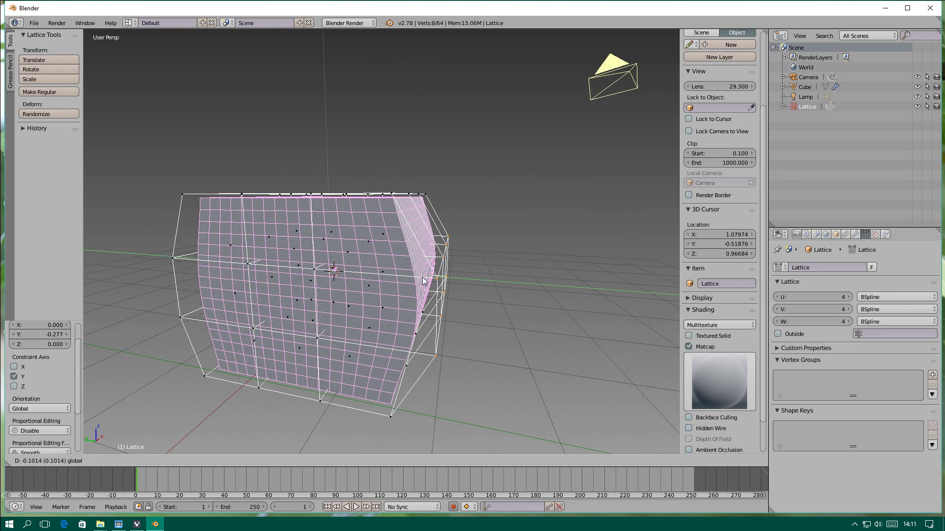
{"action": "left_click_drag", "start_coordinate": [422, 279], "coordinate": [417, 279]}
{"action": "mouse_move", "coordinate": [417, 279]}
{"action": "middle_mouse_down"}
{"action": "mouse_move", "coordinate": [295, 276]}
{"action": "mouse_move", "coordinate": [245, 293]}
{"action": "middle_mouse_up"}
{"action": "scroll", "coordinate": [279, 277], "scroll_direction": "up", "scroll_amount": 2}
{"action": "scroll", "coordinate": [280, 277], "scroll_direction": "down", "scroll_amount": 3}
{"action": "right_click", "coordinate": [405, 304]}
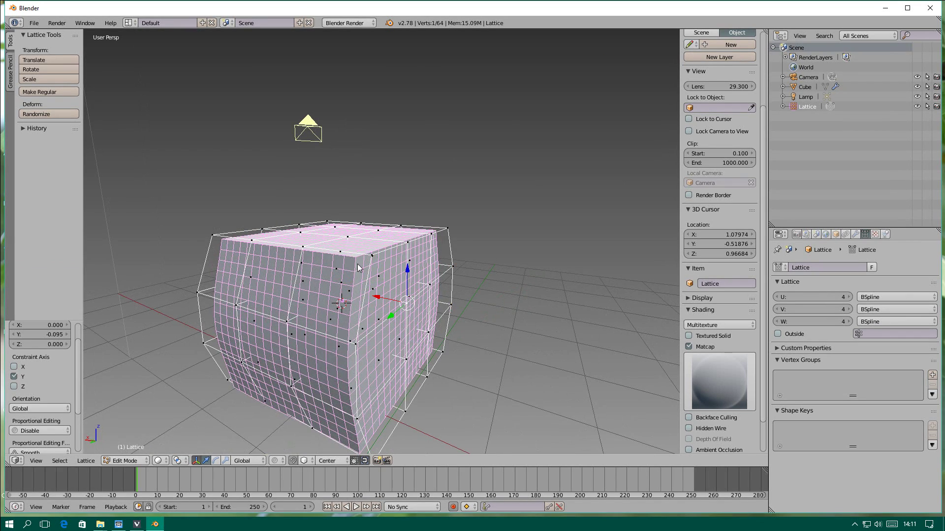
{"action": "scroll", "coordinate": [405, 304], "scroll_direction": "up", "scroll_amount": 2}
{"action": "mouse_move", "coordinate": [405, 304]}
{"action": "middle_mouse_down"}
{"action": "mouse_move", "coordinate": [367, 294]}
{"action": "mouse_move", "coordinate": [223, 306]}
{"action": "middle_mouse_up"}
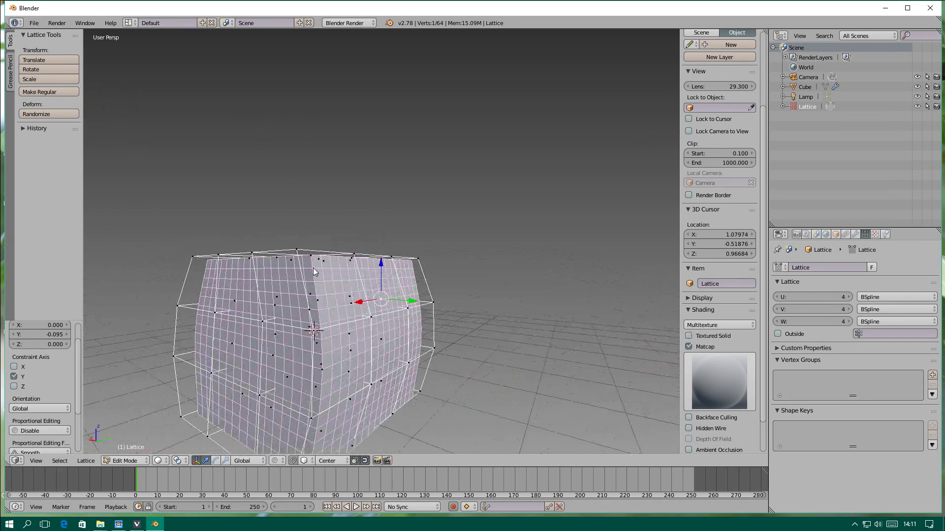
Step: Select five left-side lattice points, move them 0.398 along Y, then return to Object Mode
{"action": "right_click", "coordinate": [185, 306]}
{"action": "right_click", "coordinate": [213, 316], "text": "shift"}
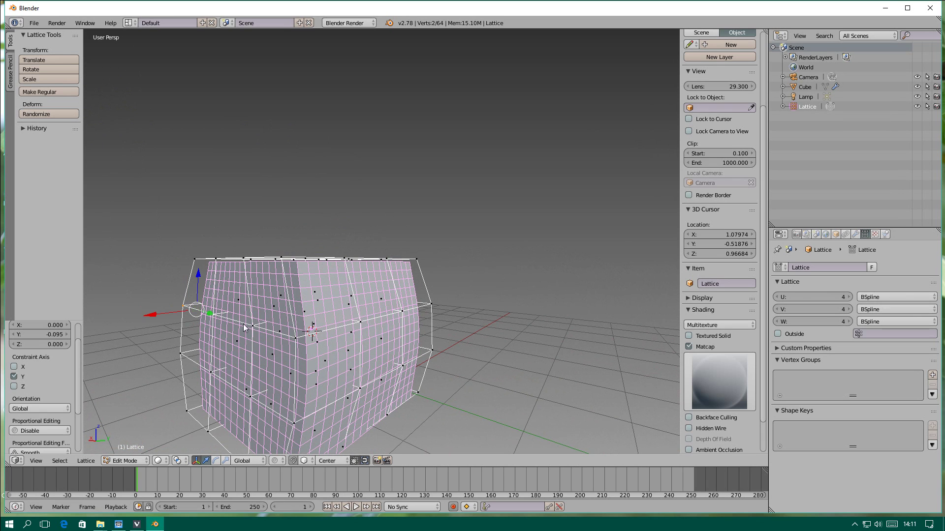
{"action": "right_click", "coordinate": [253, 327], "text": "shift"}
{"action": "right_click", "coordinate": [273, 355], "text": "shift"}
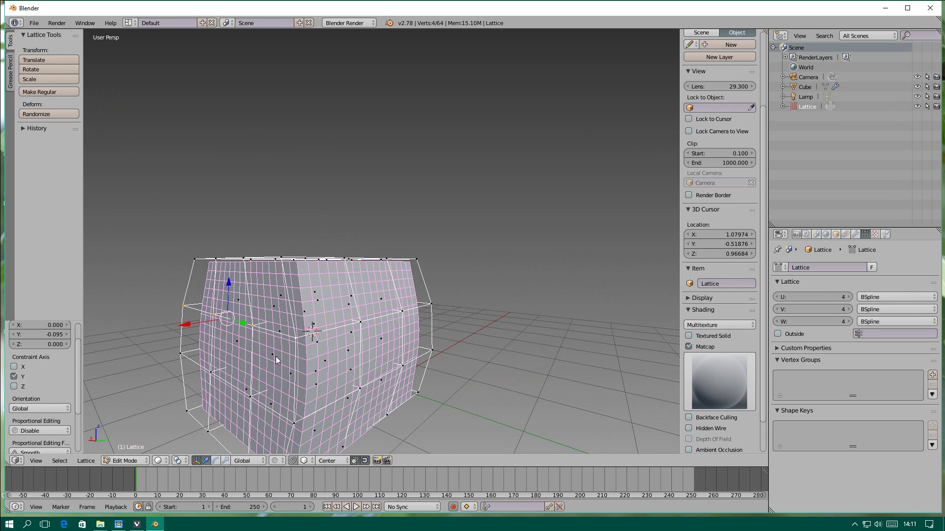
{"action": "right_click", "coordinate": [180, 354], "text": "shift"}
{"action": "mouse_move", "coordinate": [224, 346]}
{"action": "middle_mouse_down"}
{"action": "mouse_move", "coordinate": [362, 306]}
{"action": "mouse_move", "coordinate": [292, 285]}
{"action": "middle_mouse_up"}
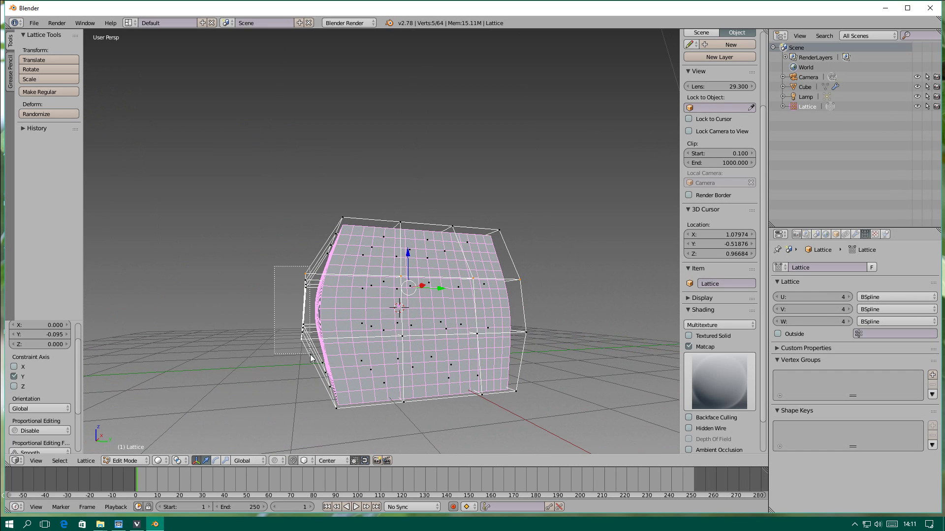
{"action": "left_click_drag", "start_coordinate": [310, 358], "coordinate": [311, 356]}
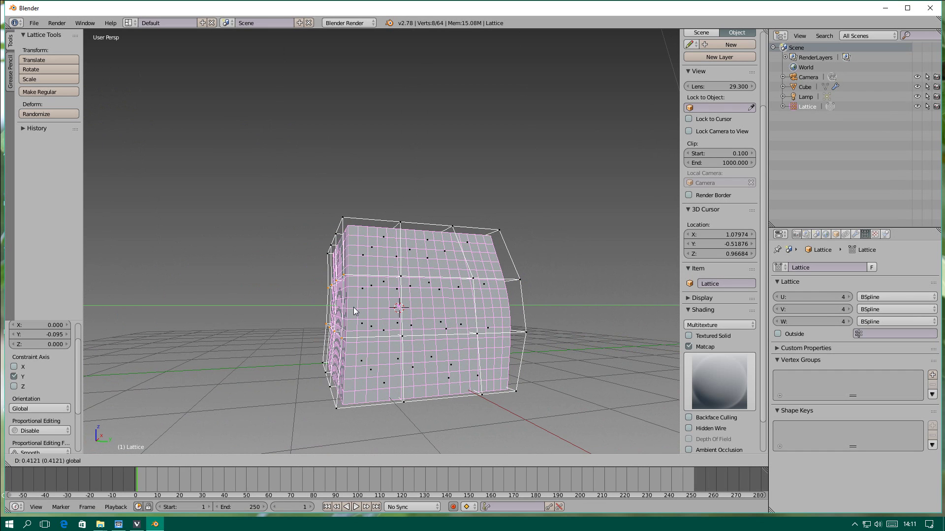
{"action": "left_click", "coordinate": [353, 307]}
{"action": "mouse_move", "coordinate": [353, 307]}
{"action": "middle_mouse_down"}
{"action": "mouse_move", "coordinate": [397, 267]}
{"action": "mouse_move", "coordinate": [379, 288]}
{"action": "mouse_move", "coordinate": [491, 240]}
{"action": "mouse_move", "coordinate": [437, 280]}
{"action": "mouse_move", "coordinate": [247, 368]}
{"action": "middle_mouse_up"}
{"action": "left_click", "coordinate": [116, 462]}
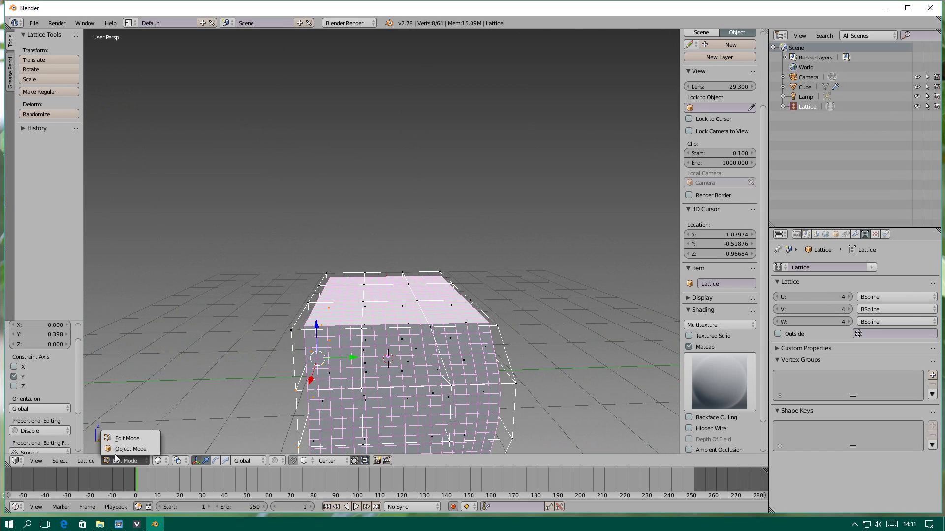
Step: Apply the Cube's Lattice modifier to make the deformation permanent
{"action": "right_click", "coordinate": [349, 383]}
{"action": "middle_click_drag", "start_coordinate": [350, 383], "coordinate": [420, 325]}
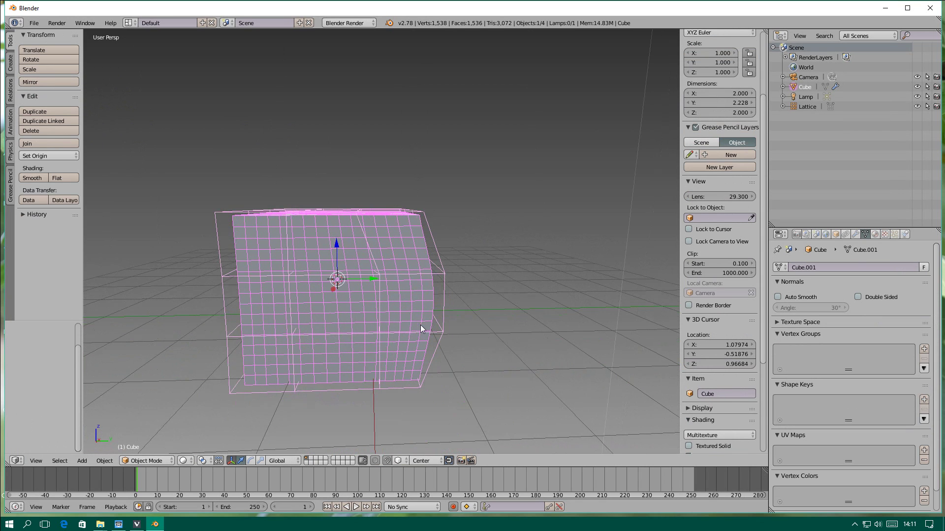
{"action": "left_click", "coordinate": [855, 235]}
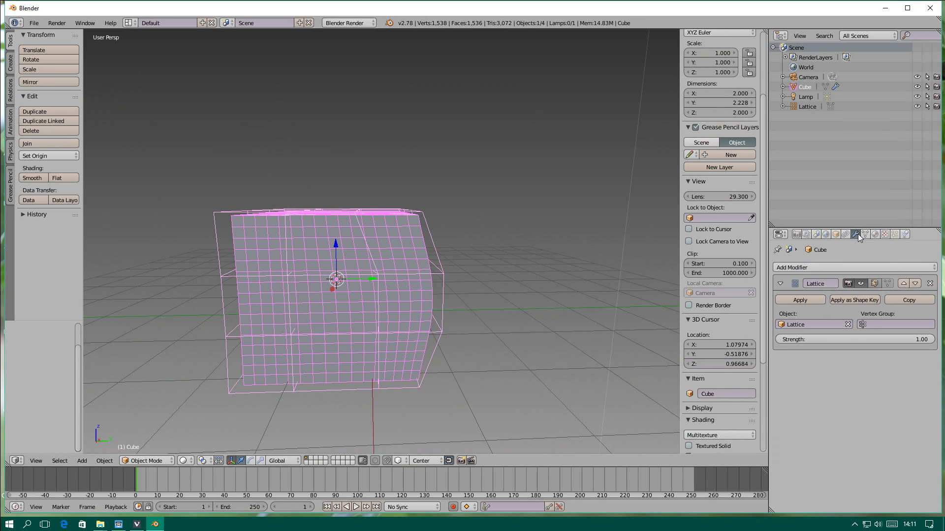
{"action": "left_click", "coordinate": [800, 302]}
Step: Delete the Lattice object and reselect the Cube
{"action": "right_click", "coordinate": [440, 273]}
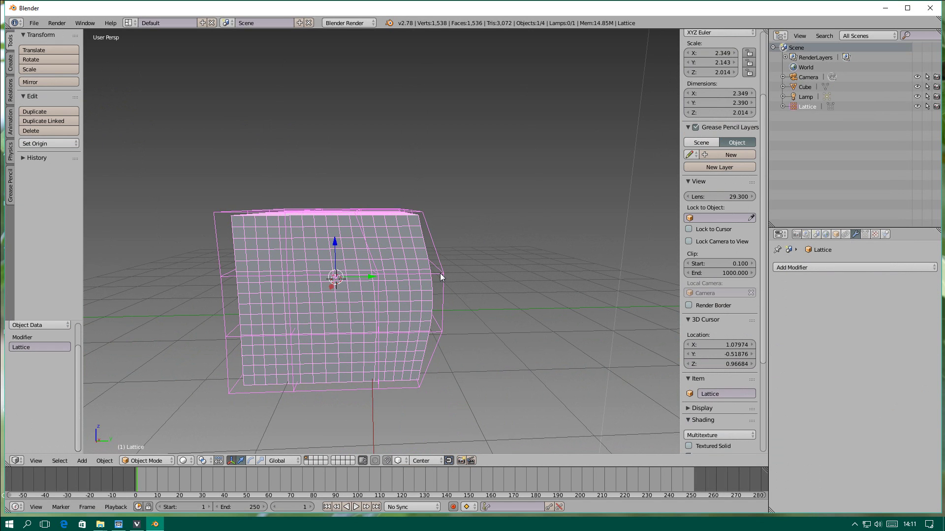
{"action": "key", "text": "x"}
{"action": "left_click", "coordinate": [441, 274]}
{"action": "mouse_move", "coordinate": [441, 274]}
{"action": "middle_mouse_down"}
{"action": "mouse_move", "coordinate": [380, 224]}
{"action": "mouse_move", "coordinate": [343, 216]}
{"action": "mouse_move", "coordinate": [306, 263]}
{"action": "mouse_move", "coordinate": [360, 265]}
{"action": "middle_mouse_up"}
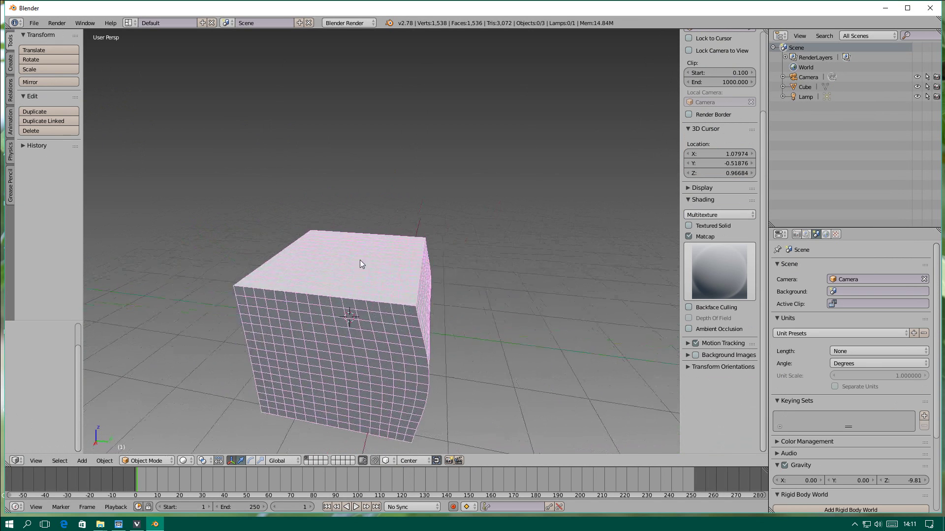
{"action": "right_click", "coordinate": [302, 343]}
Step: Enter Edit Mode, circle-select faces along the top's left edge, then deselect all
{"action": "left_click", "coordinate": [147, 461]}
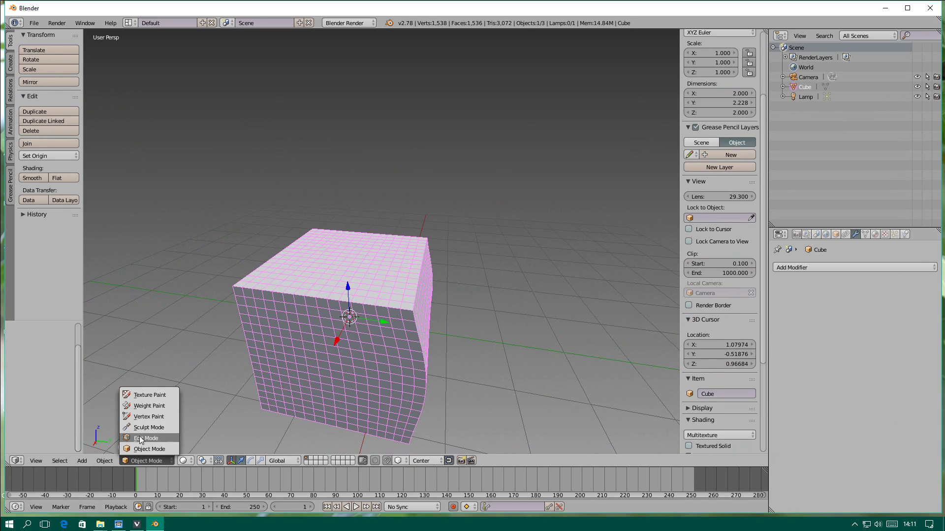
{"action": "left_click", "coordinate": [148, 438]}
{"action": "right_click", "coordinate": [272, 315]}
{"action": "mouse_move", "coordinate": [274, 320]}
{"action": "middle_mouse_down"}
{"action": "mouse_move", "coordinate": [284, 280]}
{"action": "mouse_move", "coordinate": [345, 290]}
{"action": "middle_mouse_up"}
{"action": "scroll", "coordinate": [284, 279], "scroll_direction": "down", "scroll_amount": 2}
{"action": "scroll", "coordinate": [394, 298], "scroll_direction": "up", "scroll_amount": 3}
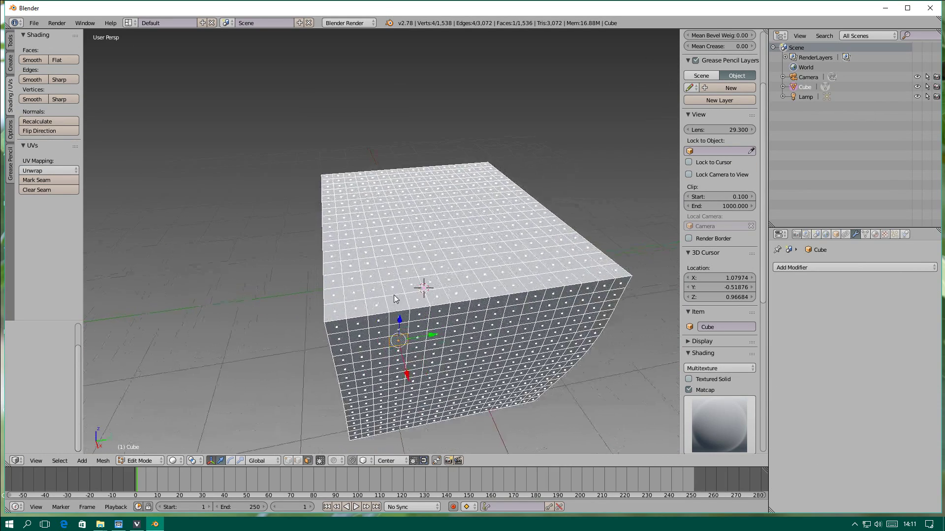
{"action": "left_click", "coordinate": [58, 462]}
{"action": "left_click", "coordinate": [76, 438]}
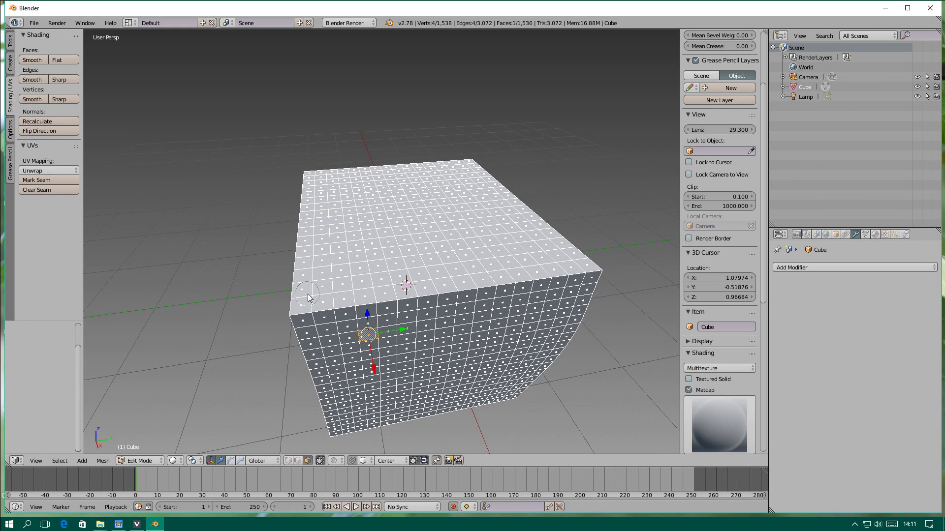
{"action": "left_click_drag", "start_coordinate": [308, 294], "coordinate": [317, 239]}
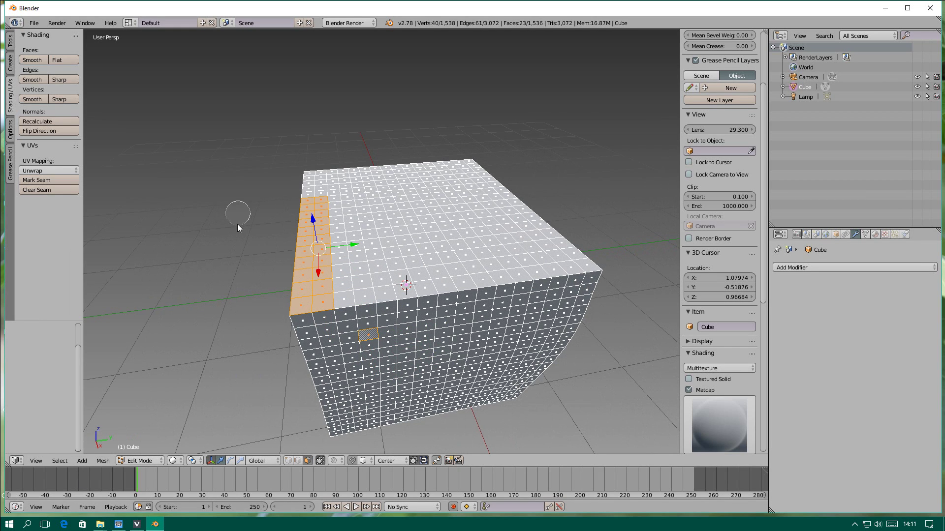
{"action": "key", "text": "Escape"}
{"action": "key", "text": "a"}
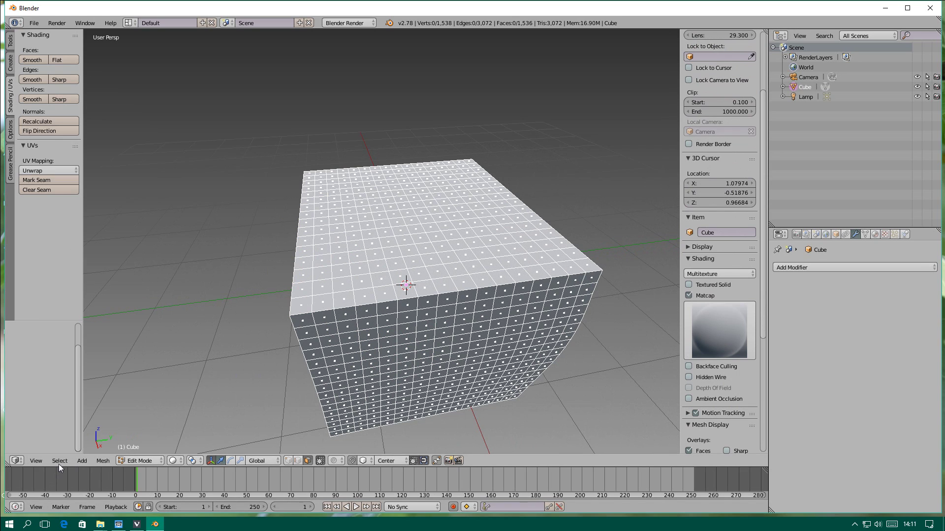
Step: Circle-select the strip of top faces along the cube's back edge
{"action": "left_click", "coordinate": [58, 462]}
{"action": "left_click", "coordinate": [72, 438]}
{"action": "left_click_drag", "start_coordinate": [314, 294], "coordinate": [314, 188]}
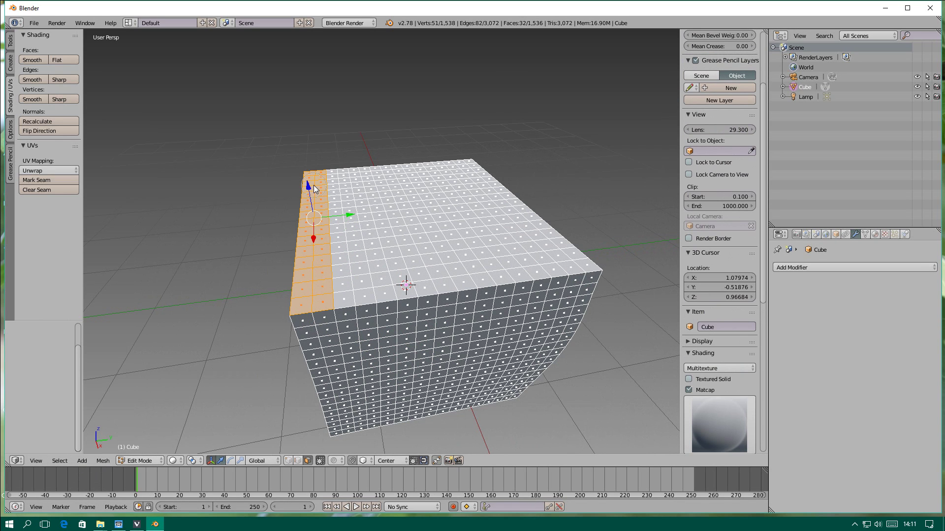
{"action": "key", "text": "Escape"}
{"action": "middle_click_drag", "start_coordinate": [218, 297], "coordinate": [265, 346]}
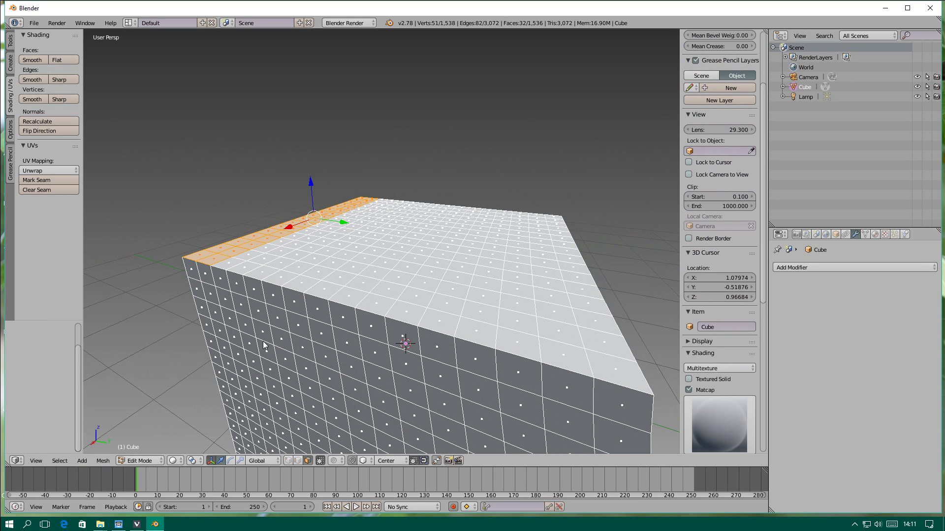
Step: Extrude the back face strip upward four times to build a wall
{"action": "key", "text": "e"}
{"action": "left_click", "coordinate": [266, 332]}
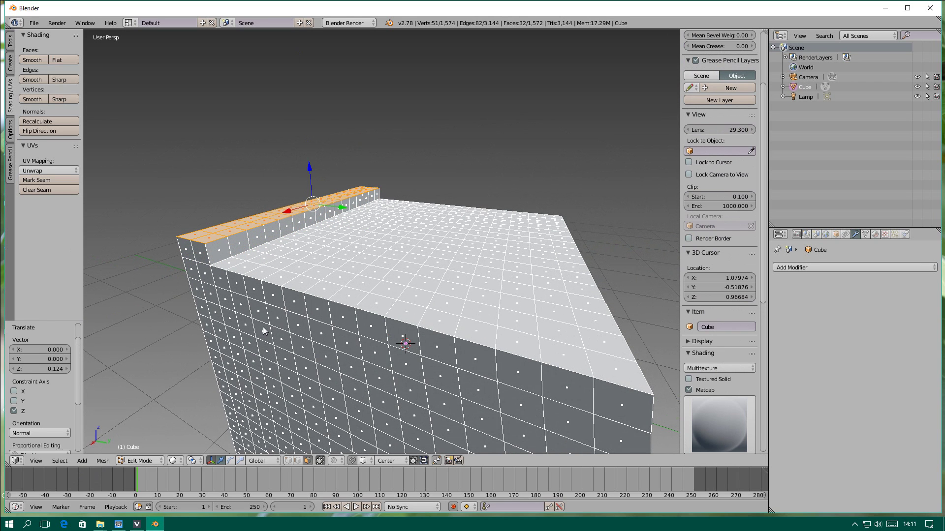
{"action": "key", "text": "e"}
{"action": "left_click", "coordinate": [261, 298]}
{"action": "key", "text": "e"}
{"action": "left_click", "coordinate": [254, 268]}
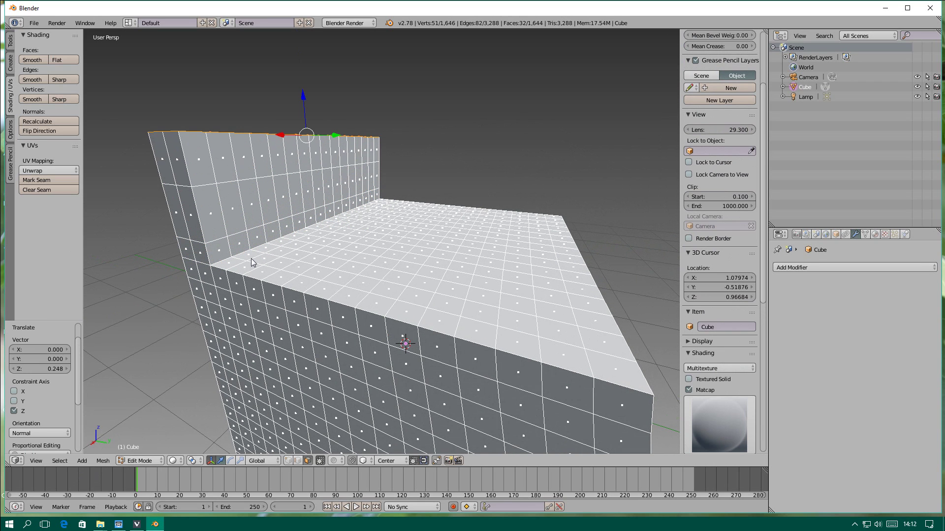
{"action": "key", "text": "e"}
{"action": "left_click", "coordinate": [240, 224]}
Step: Extrude the backrest higher twice more and return to Object Mode
{"action": "key", "text": "e"}
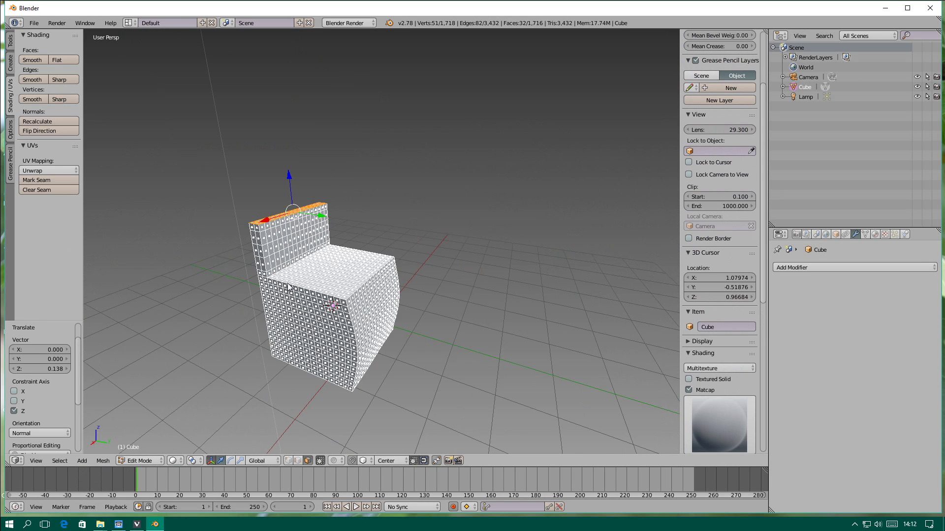
{"action": "scroll", "coordinate": [287, 289], "scroll_direction": "down", "scroll_amount": 4}
{"action": "mouse_move", "coordinate": [287, 288]}
{"action": "middle_mouse_down"}
{"action": "mouse_move", "coordinate": [278, 266]}
{"action": "mouse_move", "coordinate": [222, 406]}
{"action": "middle_mouse_up"}
{"action": "key", "text": "e"}
{"action": "left_click", "coordinate": [271, 237]}
{"action": "key", "text": "e"}
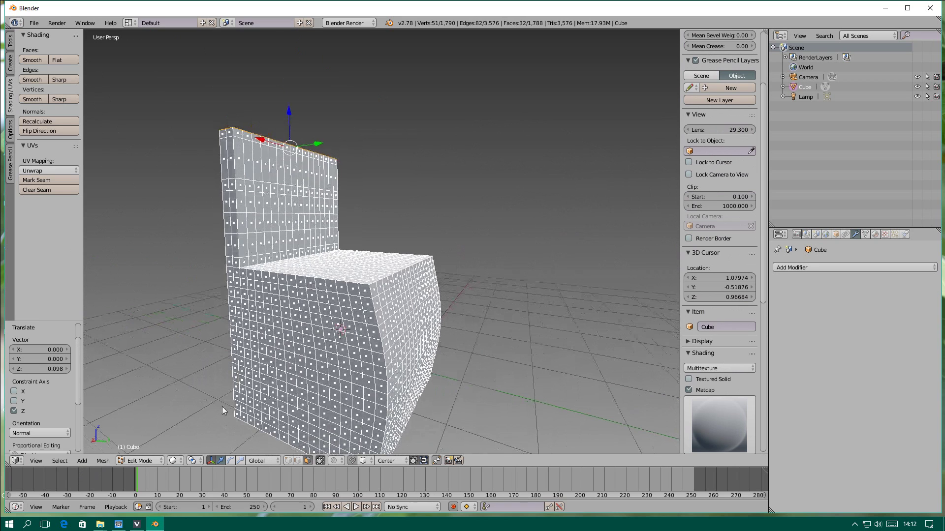
{"action": "left_click", "coordinate": [147, 462]}
Step: Add a Catmull-Clark Subdivision Surface modifier with Optimal Display enabled
{"action": "left_click", "coordinate": [849, 266]}
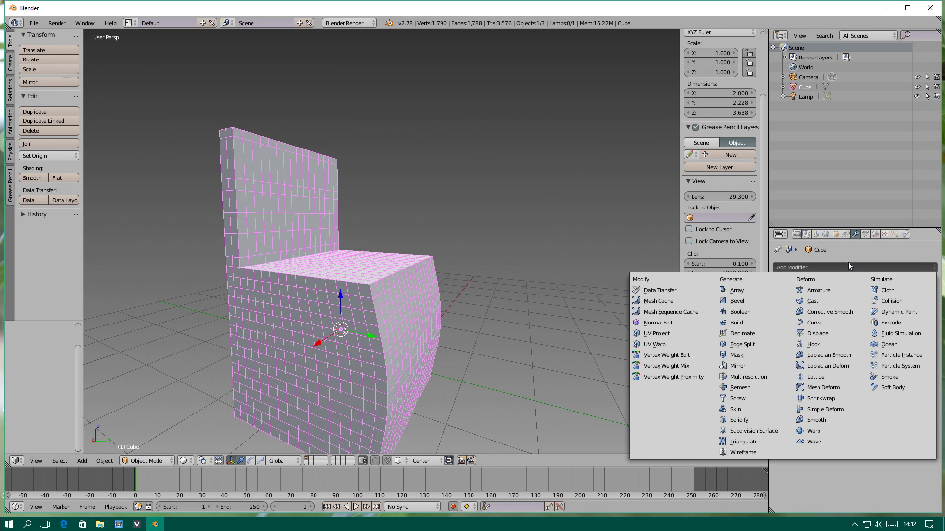
{"action": "left_click", "coordinate": [764, 431]}
{"action": "mouse_move", "coordinate": [462, 291]}
{"action": "middle_mouse_down"}
{"action": "mouse_move", "coordinate": [301, 305]}
{"action": "mouse_move", "coordinate": [395, 309]}
{"action": "mouse_move", "coordinate": [325, 278]}
{"action": "mouse_move", "coordinate": [349, 321]}
{"action": "mouse_move", "coordinate": [287, 319]}
{"action": "mouse_move", "coordinate": [327, 265]}
{"action": "mouse_move", "coordinate": [294, 196]}
{"action": "mouse_move", "coordinate": [184, 270]}
{"action": "mouse_move", "coordinate": [154, 311]}
{"action": "mouse_move", "coordinate": [191, 275]}
{"action": "mouse_move", "coordinate": [276, 250]}
{"action": "mouse_move", "coordinate": [420, 272]}
{"action": "middle_mouse_up"}
{"action": "left_click", "coordinate": [862, 346]}
Step: Hide the subdivision in the viewport and switch the chair into Edit Mode
{"action": "left_click", "coordinate": [810, 264]}
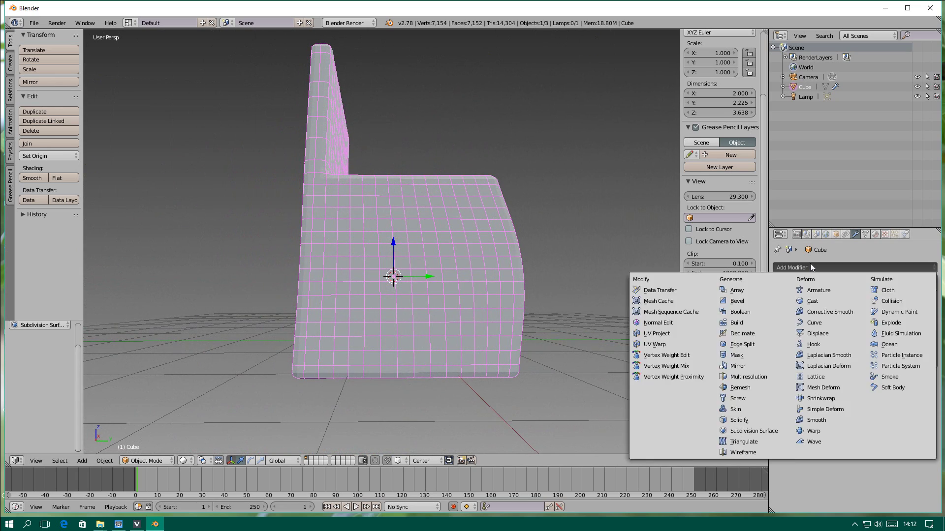
{"action": "left_click", "coordinate": [861, 283]}
{"action": "left_click", "coordinate": [147, 460]}
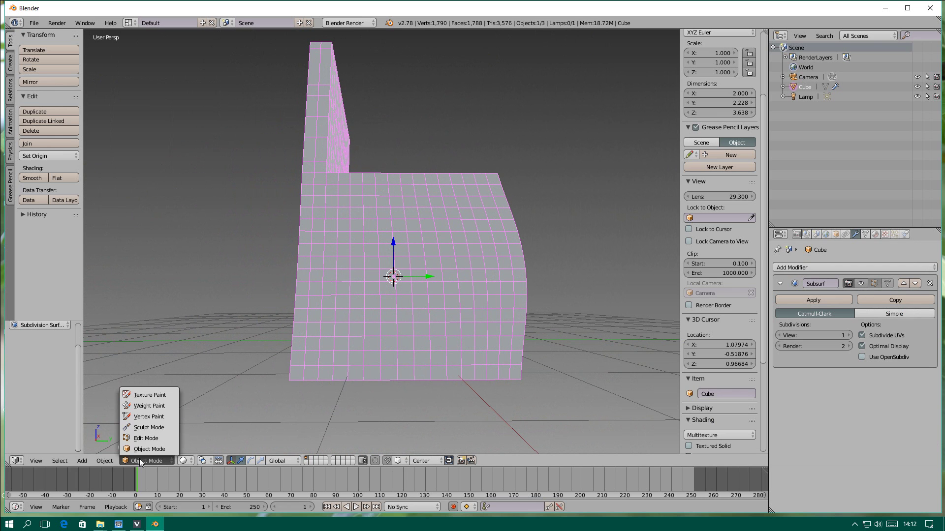
{"action": "left_click", "coordinate": [167, 438]}
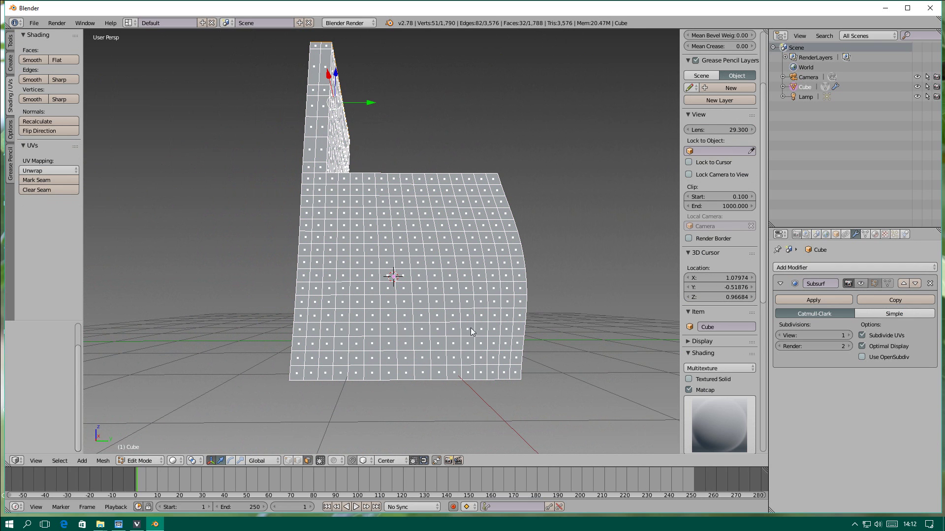
Step: Turn off Limit Selection to Visible and box-select the bottom rows of vertices
{"action": "left_click", "coordinate": [320, 461]}
{"action": "middle_click_drag", "start_coordinate": [329, 421], "coordinate": [467, 293]}
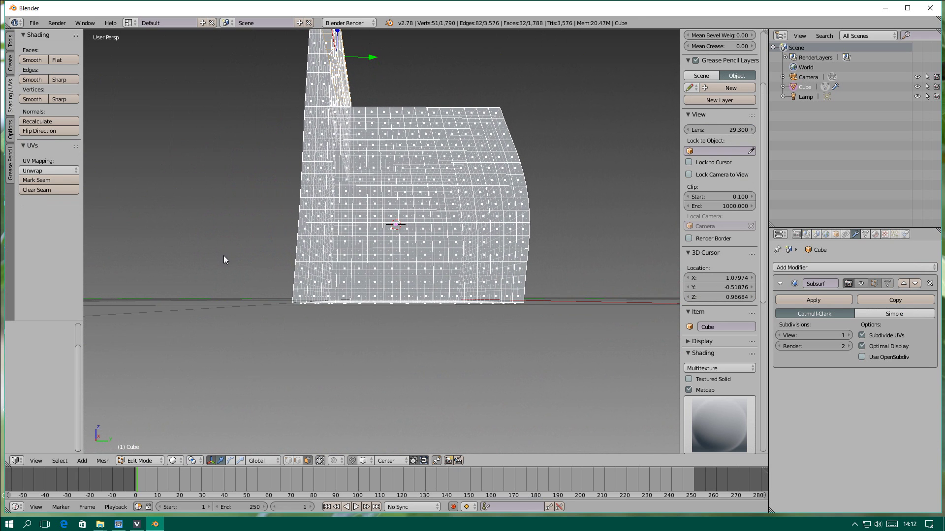
{"action": "left_click_drag", "start_coordinate": [226, 269], "coordinate": [678, 315]}
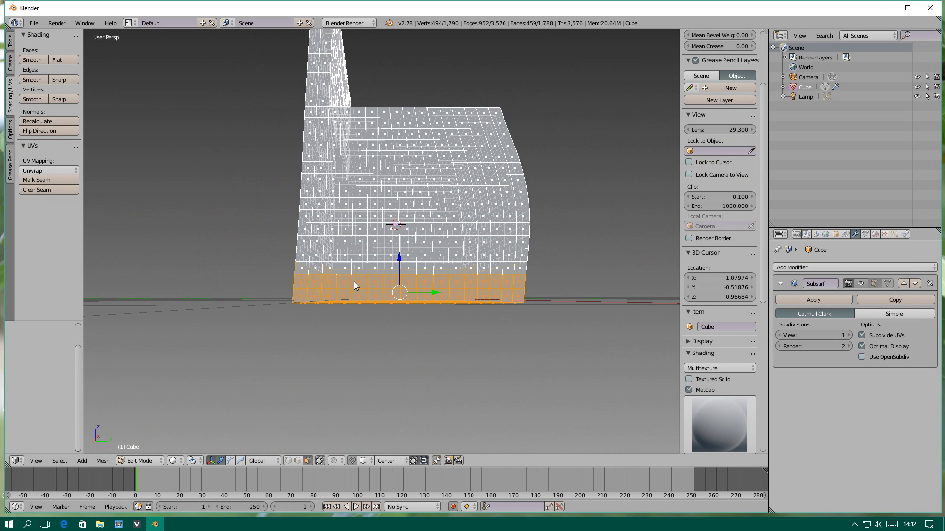
{"action": "mouse_move", "coordinate": [275, 265]}
{"action": "left_mouse_down"}
{"action": "mouse_move", "coordinate": [421, 303]}
{"action": "mouse_move", "coordinate": [678, 301]}
{"action": "left_mouse_up"}
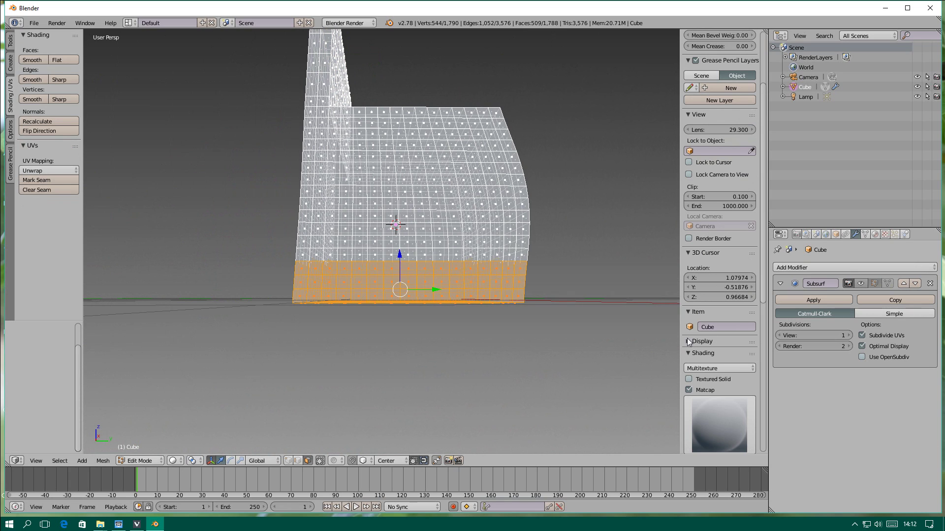
{"action": "mouse_move", "coordinate": [678, 302]}
{"action": "middle_mouse_down"}
{"action": "mouse_move", "coordinate": [370, 316]}
{"action": "mouse_move", "coordinate": [399, 315]}
{"action": "middle_mouse_up"}
Step: Switch to the four-pane quad view and extend the selection over the seat's lower half
{"action": "key", "text": "ctrl+alt+q"}
{"action": "scroll", "coordinate": [586, 396], "scroll_direction": "up", "scroll_amount": 2}
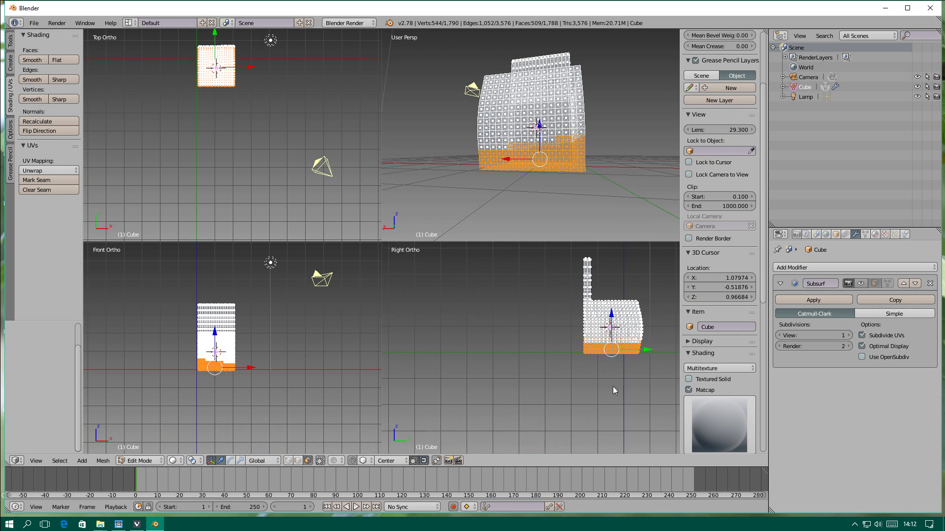
{"action": "scroll", "coordinate": [625, 381], "scroll_direction": "up", "scroll_amount": 2}
{"action": "mouse_move", "coordinate": [634, 364]}
{"action": "middle_mouse_down", "text": "shift"}
{"action": "mouse_move", "coordinate": [545, 371]}
{"action": "mouse_move", "coordinate": [514, 350]}
{"action": "middle_mouse_up", "text": "shift"}
{"action": "scroll", "coordinate": [514, 350], "scroll_direction": "up", "scroll_amount": 1}
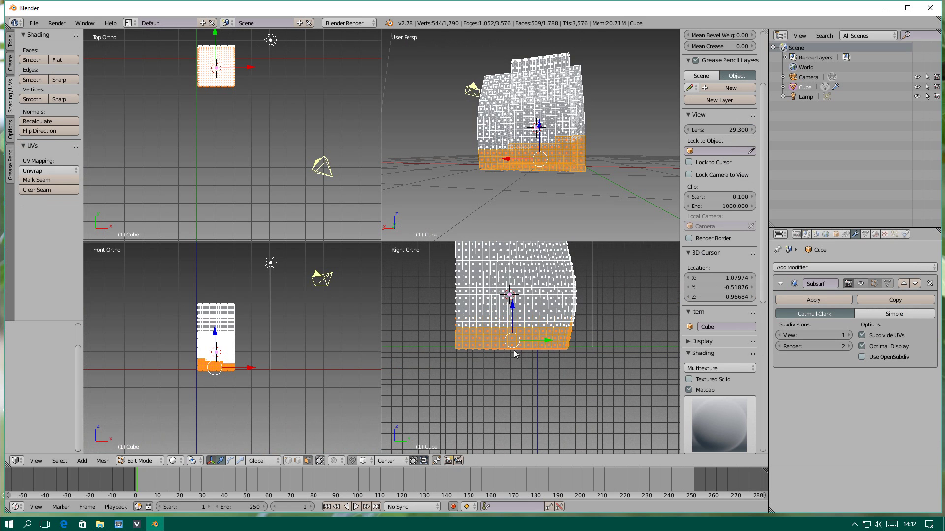
{"action": "left_click_drag", "start_coordinate": [433, 302], "coordinate": [678, 394]}
{"action": "key", "text": "ctrl+alt+q"}
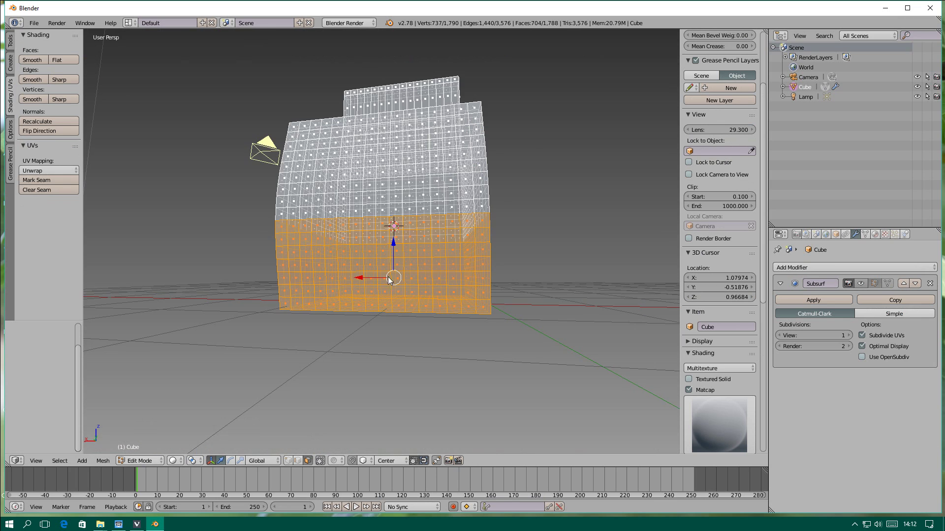
{"action": "key", "text": "ctrl+alt+q"}
{"action": "scroll", "coordinate": [612, 326], "scroll_direction": "up", "scroll_amount": 3}
{"action": "scroll", "coordinate": [613, 326], "scroll_direction": "up", "scroll_amount": 4}
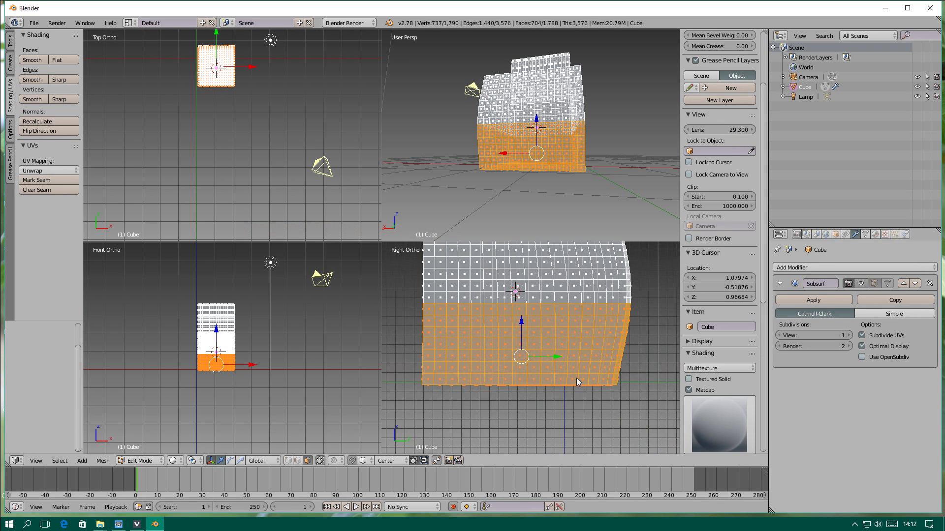
{"action": "left_click", "coordinate": [11, 42]}
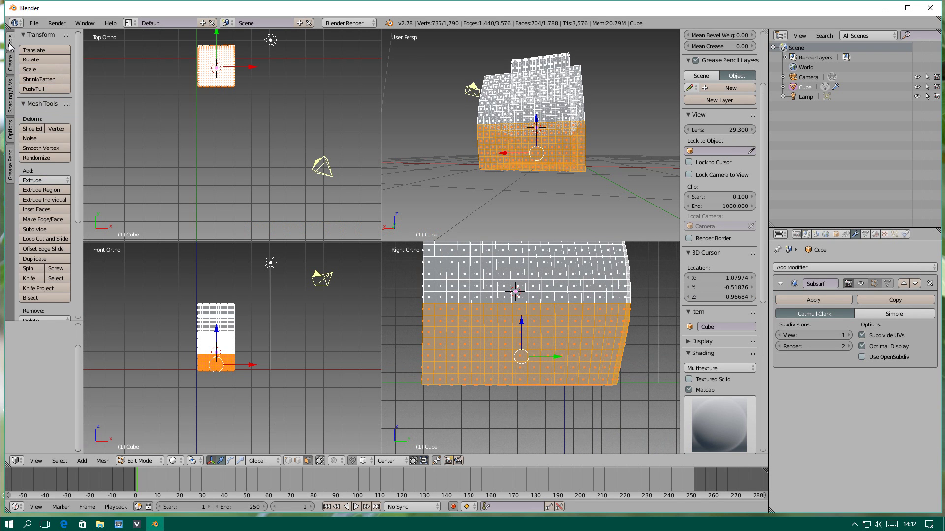
Step: Bisect the selection with a horizontal cut line and box-select the mesh's lower half
{"action": "left_click", "coordinate": [38, 297]}
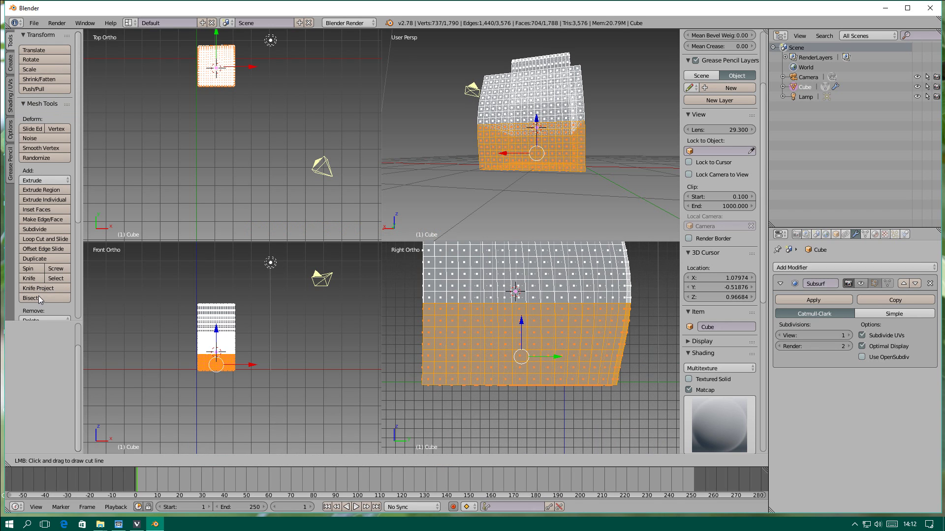
{"action": "left_click_drag", "start_coordinate": [403, 308], "coordinate": [610, 310]}
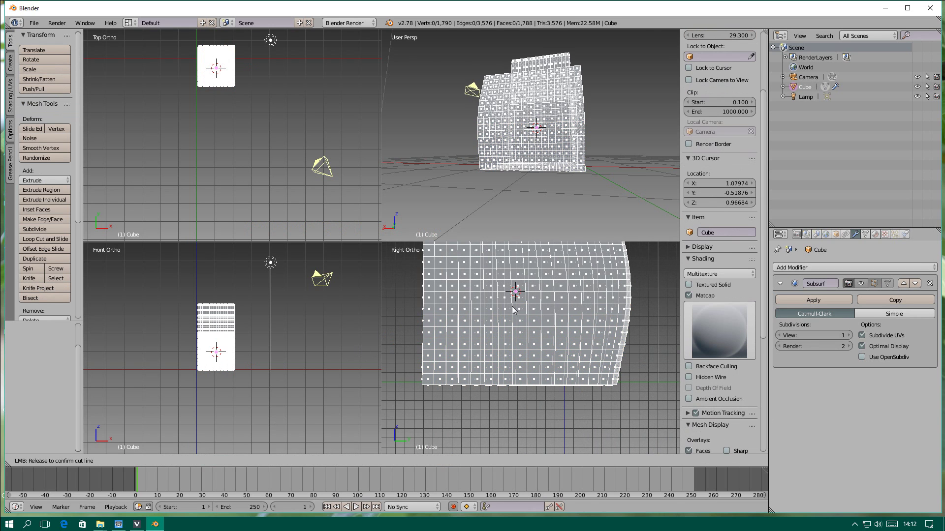
{"action": "key", "text": "ctrl+Tab"}
{"action": "left_click", "coordinate": [641, 339]}
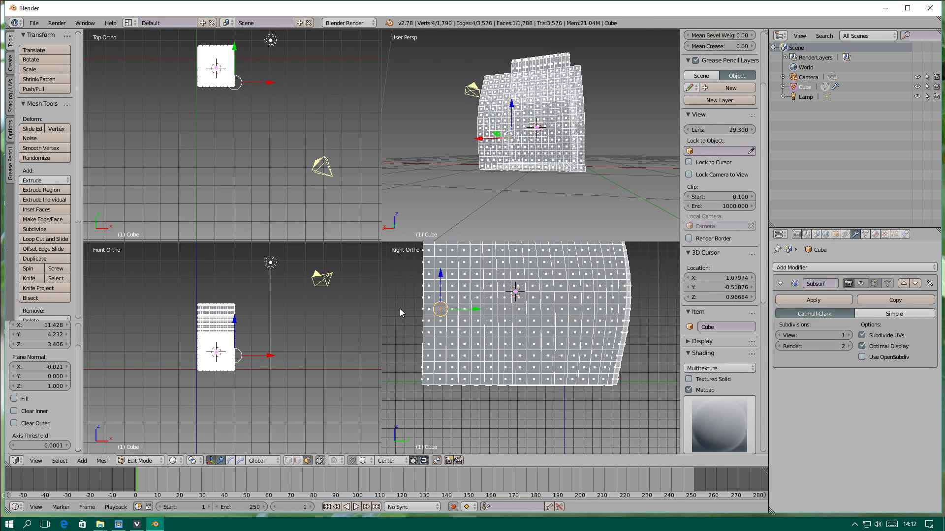
{"action": "left_click_drag", "start_coordinate": [399, 308], "coordinate": [679, 413]}
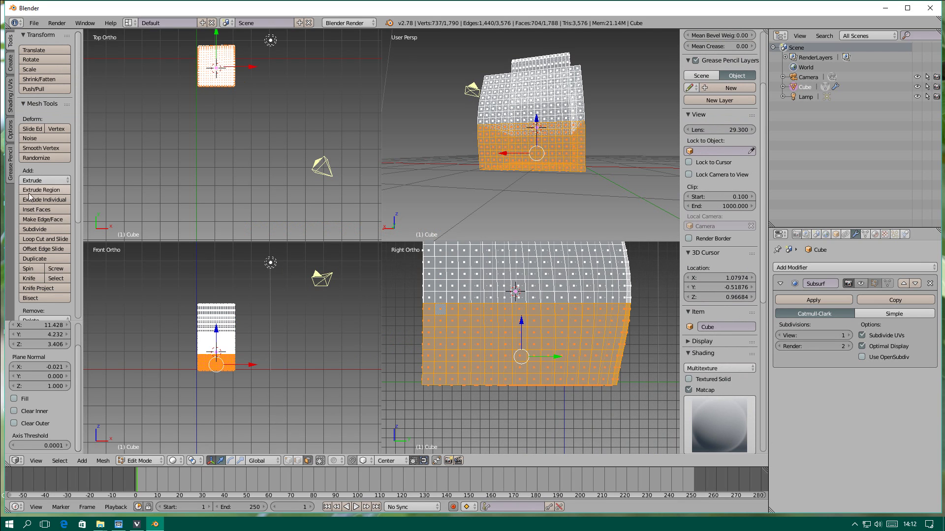
Step: Make a second horizontal Bisect cut in the side view and select everything below it
{"action": "left_click", "coordinate": [35, 299]}
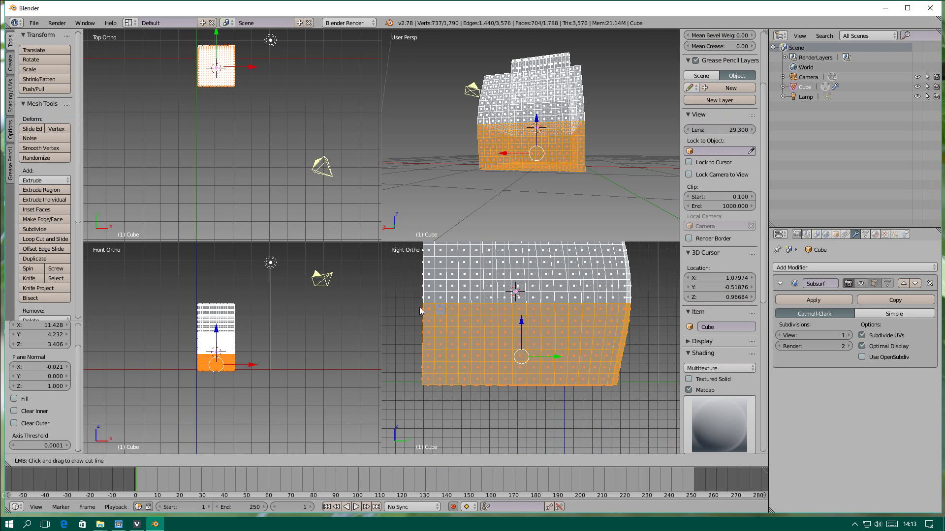
{"action": "left_click_drag", "start_coordinate": [420, 310], "coordinate": [637, 309]}
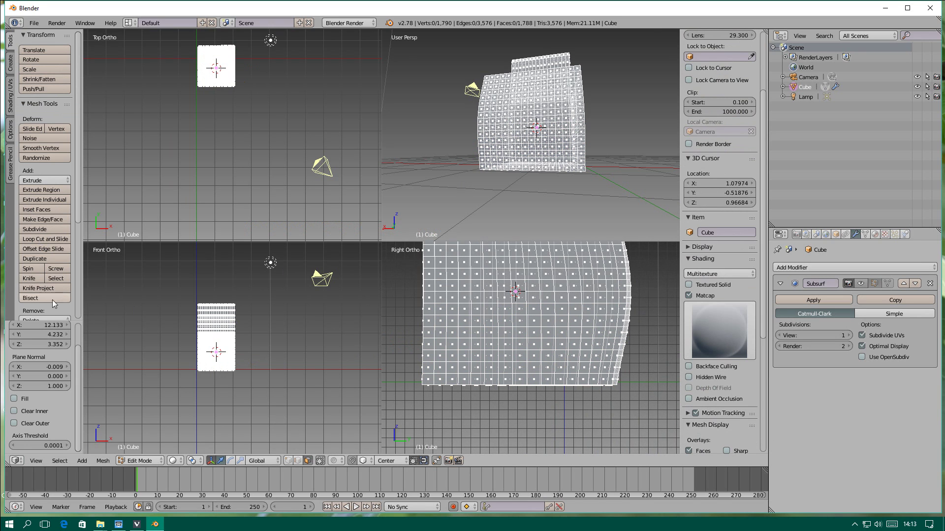
{"action": "left_click_drag", "start_coordinate": [413, 309], "coordinate": [669, 418]}
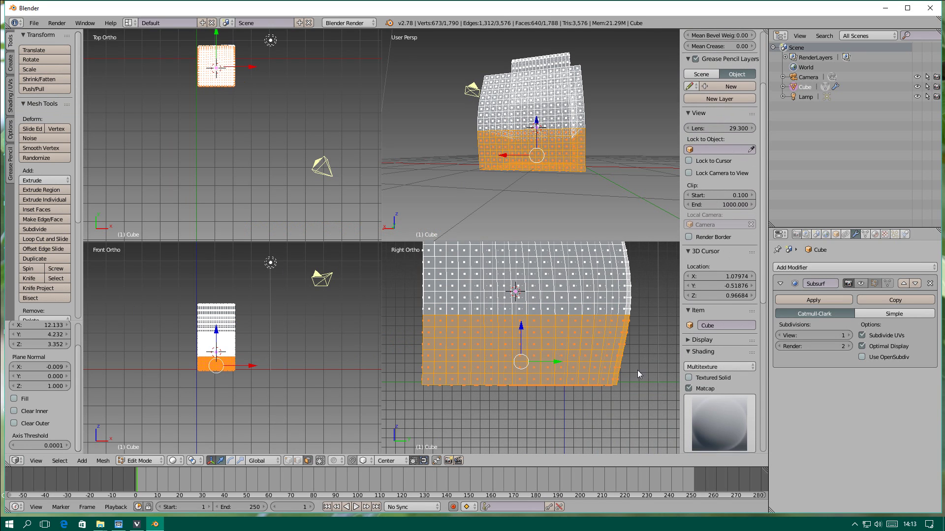
{"action": "middle_click_drag", "start_coordinate": [543, 186], "coordinate": [542, 172]}
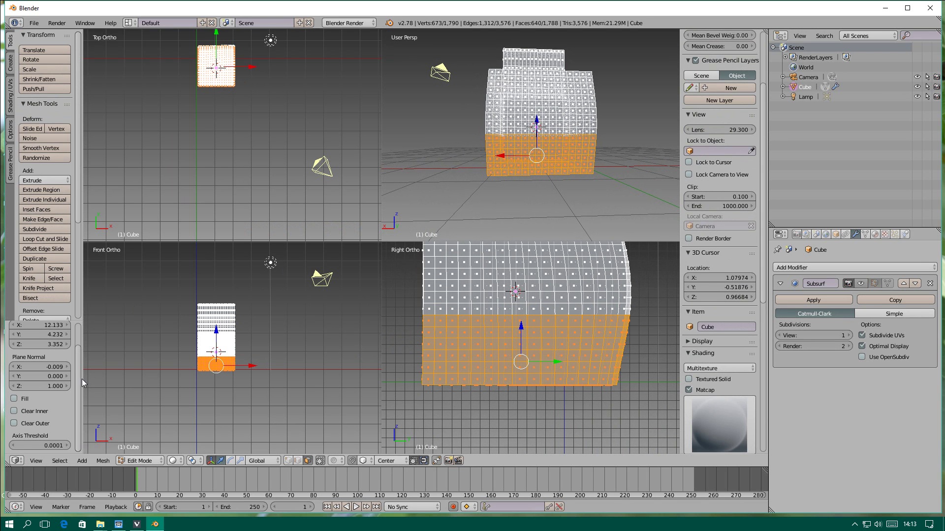
{"action": "scroll", "coordinate": [78, 378], "scroll_direction": "up", "scroll_amount": 2}
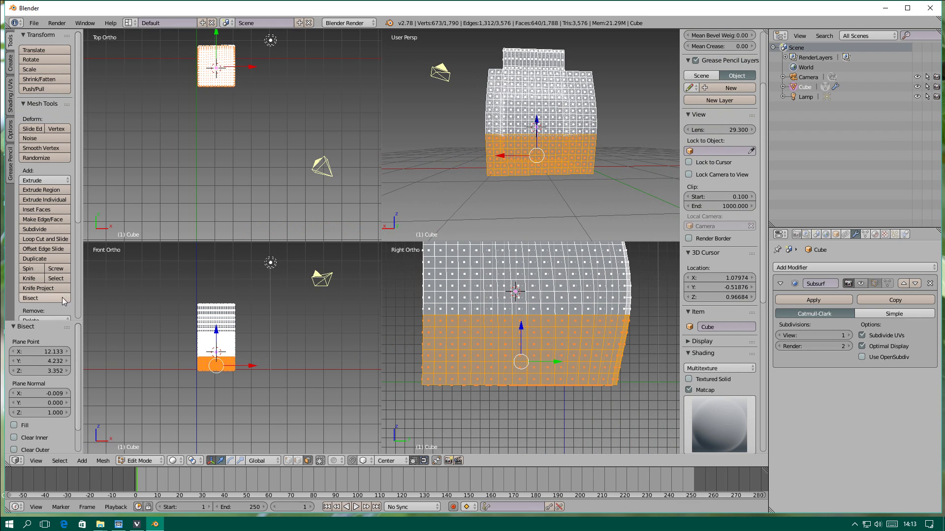
Step: Try another Bisect cut, undo back, and box-select the seat's lower rows
{"action": "left_click", "coordinate": [32, 298]}
{"action": "left_click_drag", "start_coordinate": [478, 137], "coordinate": [561, 143]}
{"action": "mouse_move", "coordinate": [618, 157]}
{"action": "middle_mouse_down"}
{"action": "mouse_move", "coordinate": [625, 136]}
{"action": "mouse_move", "coordinate": [652, 150]}
{"action": "mouse_move", "coordinate": [574, 138]}
{"action": "mouse_move", "coordinate": [590, 128]}
{"action": "mouse_move", "coordinate": [506, 137]}
{"action": "middle_mouse_up"}
{"action": "scroll", "coordinate": [568, 138], "scroll_direction": "up", "scroll_amount": 4}
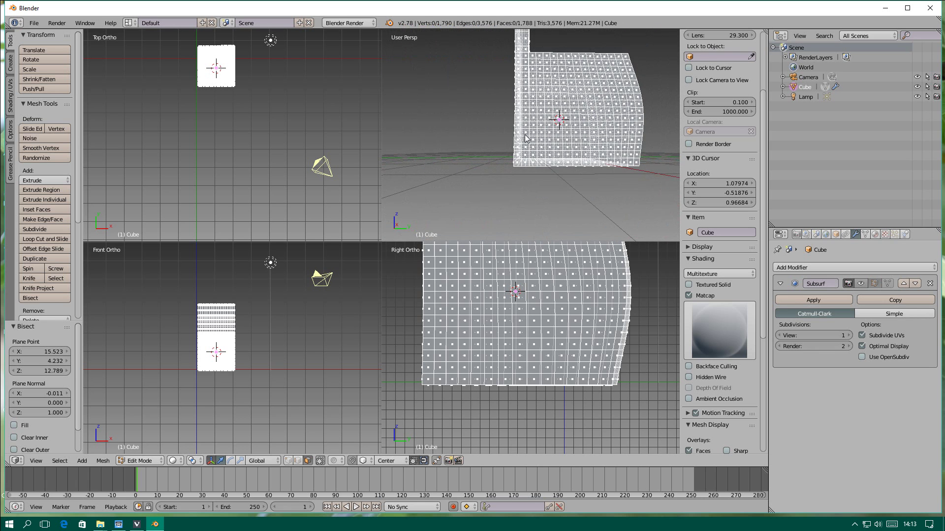
{"action": "key", "text": "ctrl+z"}
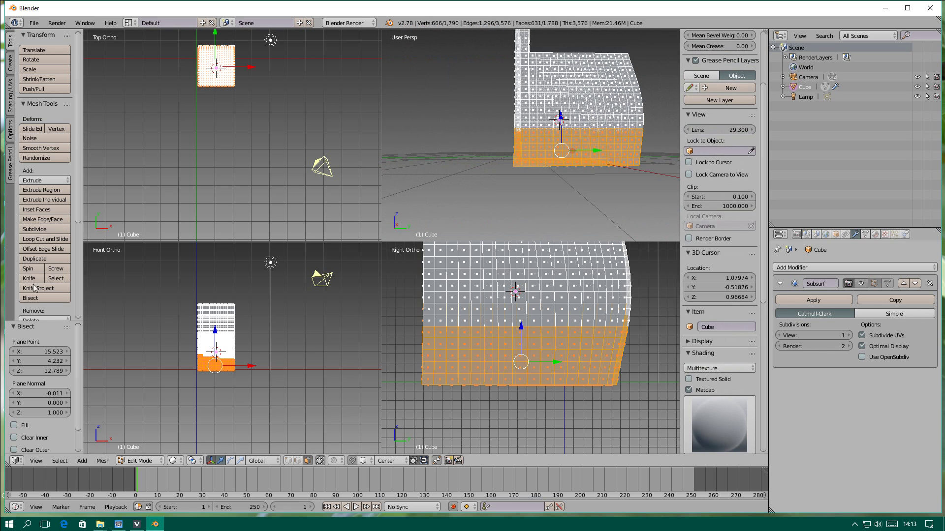
{"action": "key", "text": "ctrl+z"}
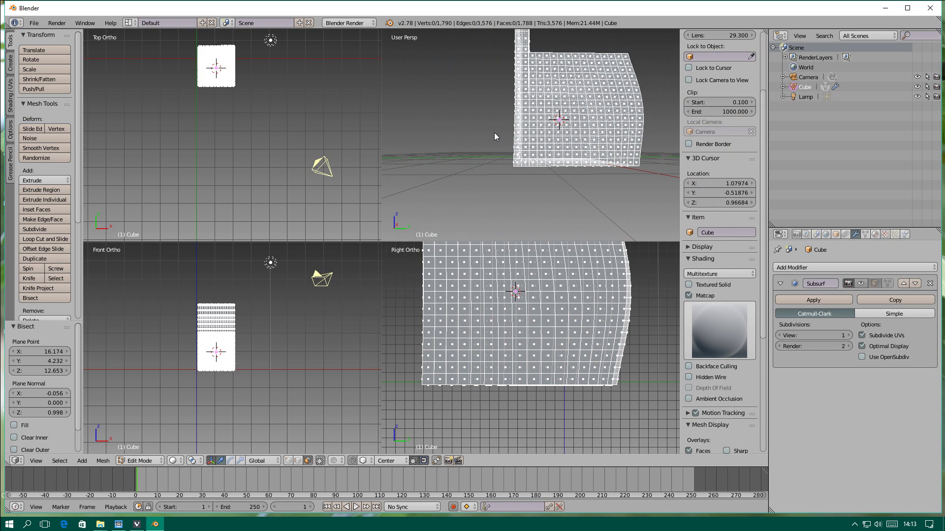
{"action": "left_click_drag", "start_coordinate": [494, 132], "coordinate": [676, 172]}
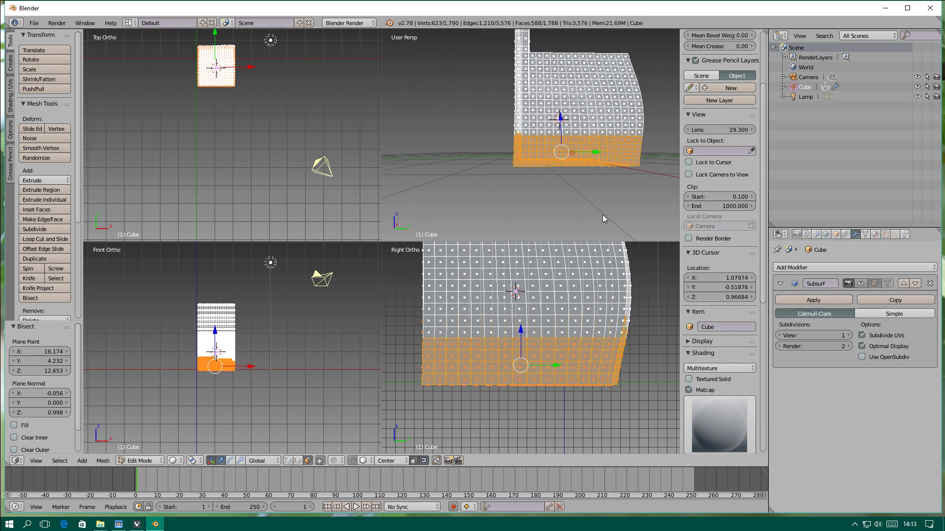
{"action": "left_click", "coordinate": [697, 60]}
Step: Bisect across the chair's lower seat and select the linked part below the cut
{"action": "scroll", "coordinate": [69, 256], "scroll_direction": "down", "scroll_amount": 3}
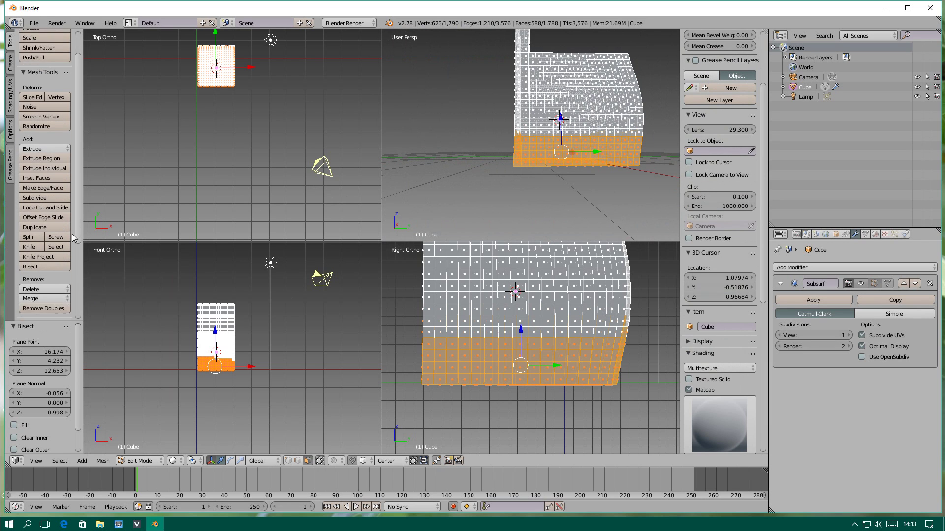
{"action": "scroll", "coordinate": [69, 249], "scroll_direction": "down", "scroll_amount": 2}
{"action": "scroll", "coordinate": [75, 279], "scroll_direction": "down", "scroll_amount": 1}
{"action": "left_click", "coordinate": [33, 188]}
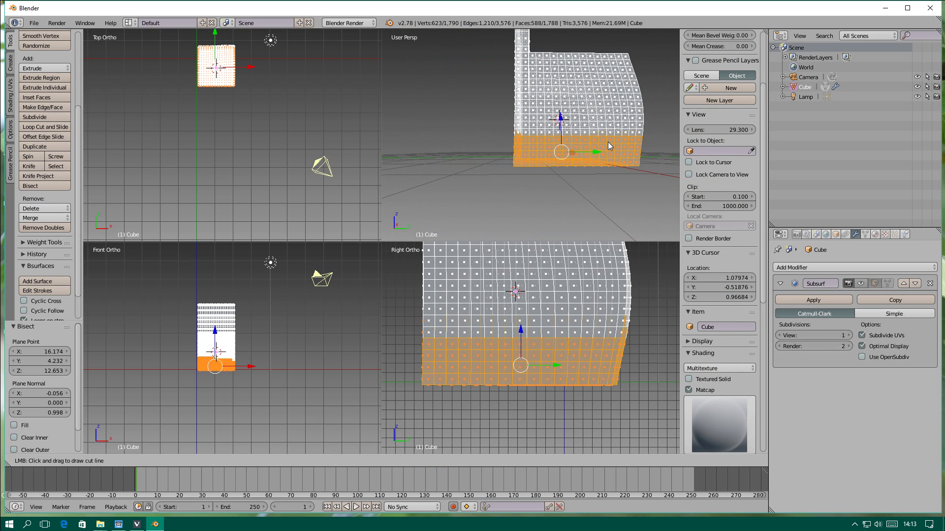
{"action": "left_click_drag", "start_coordinate": [529, 142], "coordinate": [576, 157]}
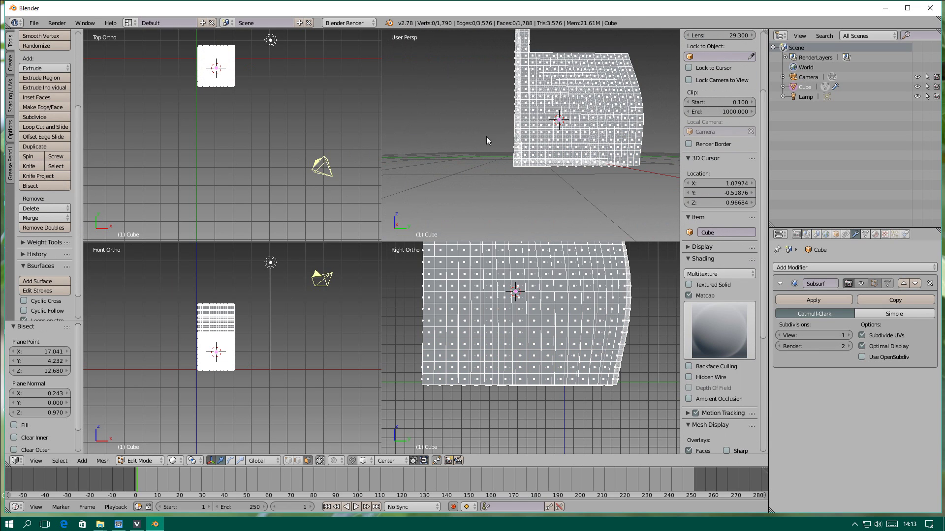
{"action": "key", "text": "l"}
Step: Slice across the lower seat with a second Bisect and orbit out to see the chair
{"action": "left_click", "coordinate": [38, 186]}
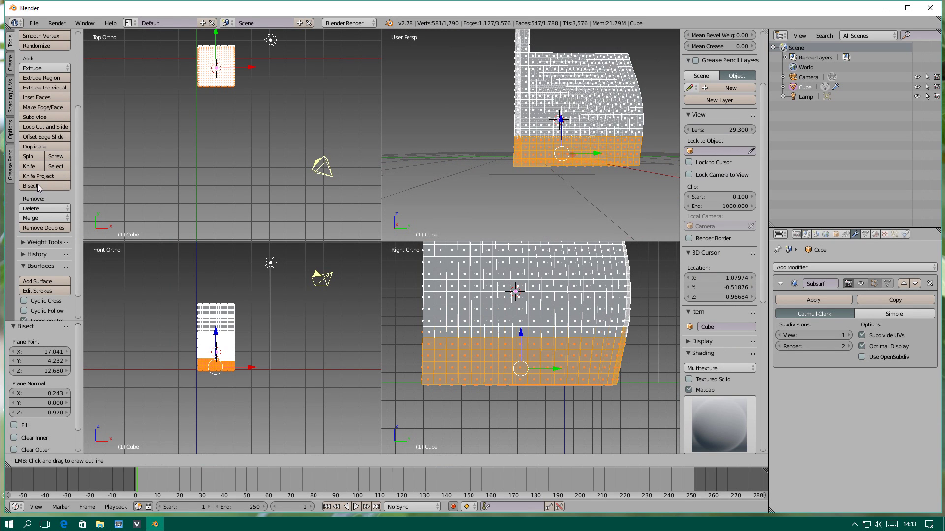
{"action": "left_click_drag", "start_coordinate": [538, 152], "coordinate": [469, 175]}
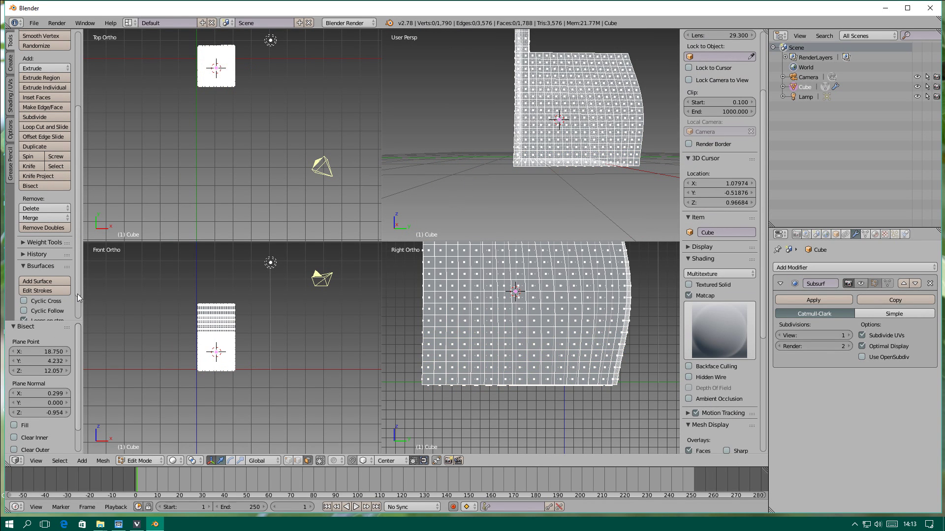
{"action": "scroll", "coordinate": [76, 300], "scroll_direction": "down", "scroll_amount": 3}
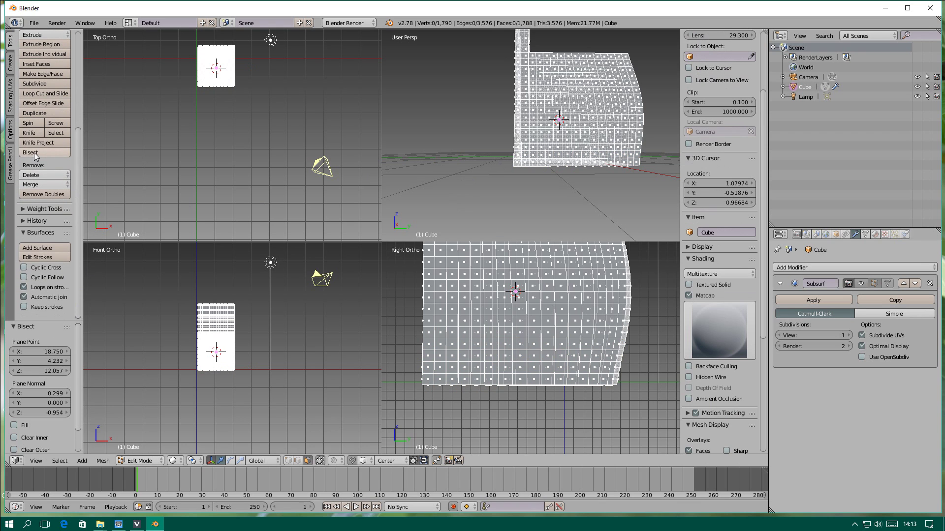
{"action": "mouse_move", "coordinate": [582, 151]}
{"action": "middle_mouse_down"}
{"action": "mouse_move", "coordinate": [661, 134]}
{"action": "mouse_move", "coordinate": [589, 161]}
{"action": "middle_mouse_up"}
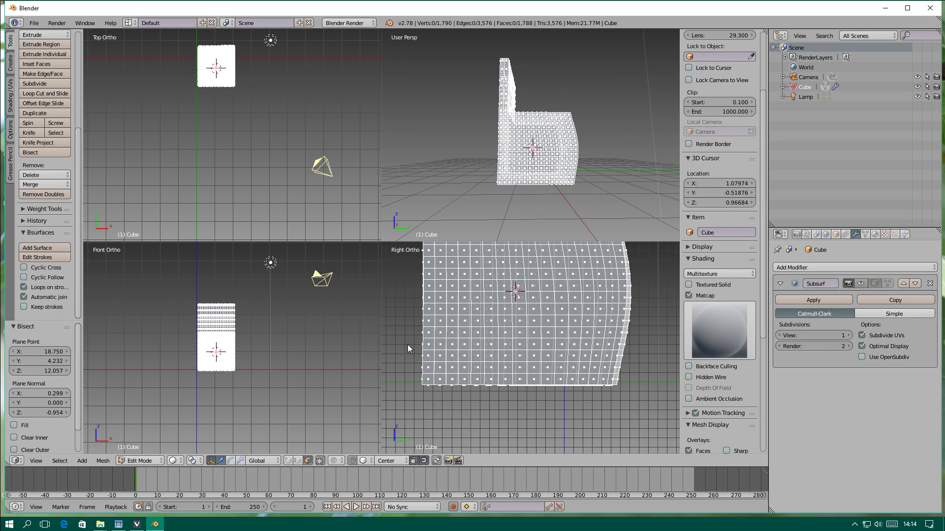
Step: Make a horizontal through-cut Knife slice (K, Z) near the bottom of the mesh
{"action": "key", "text": "k"}
{"action": "key", "text": "z"}
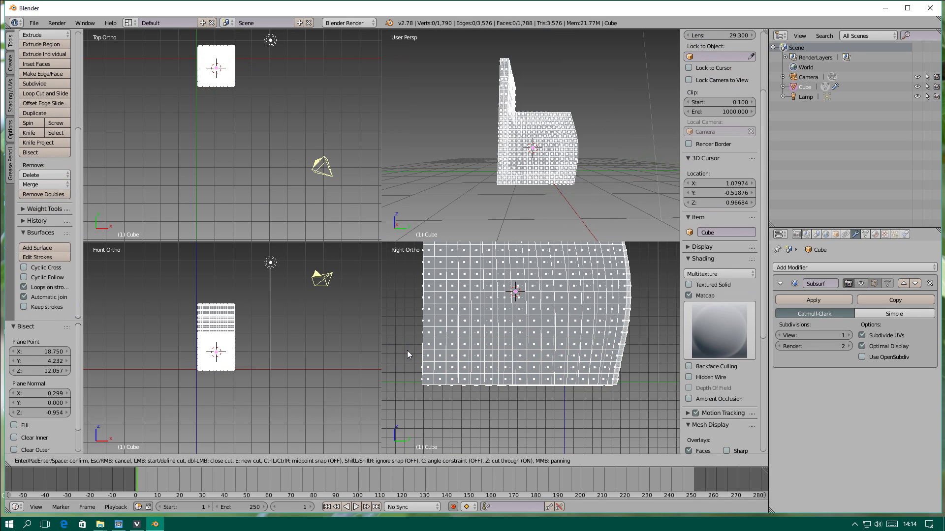
{"action": "left_click", "coordinate": [404, 344]}
{"action": "left_click", "coordinate": [638, 343]}
{"action": "key", "text": "Return"}
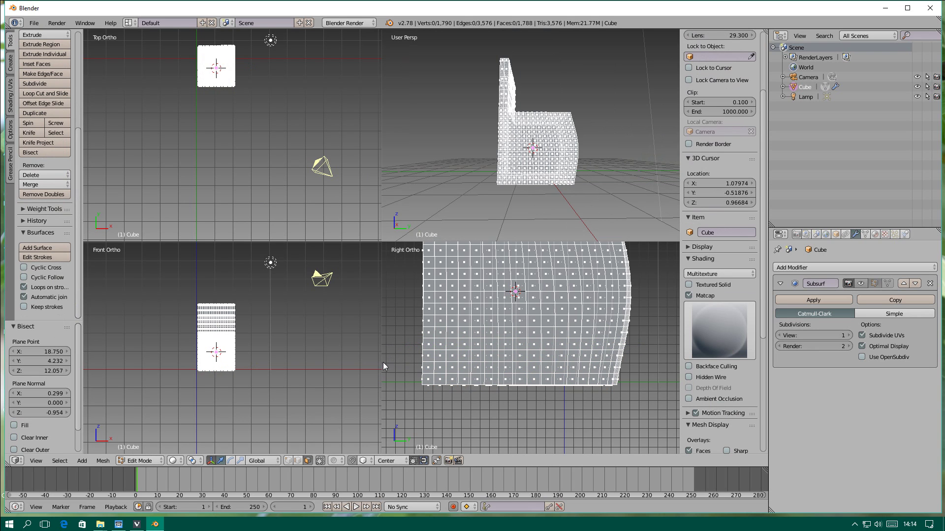
Step: Add a second through-cut knife slice just below it and box-select the bottom strip
{"action": "key", "text": "k"}
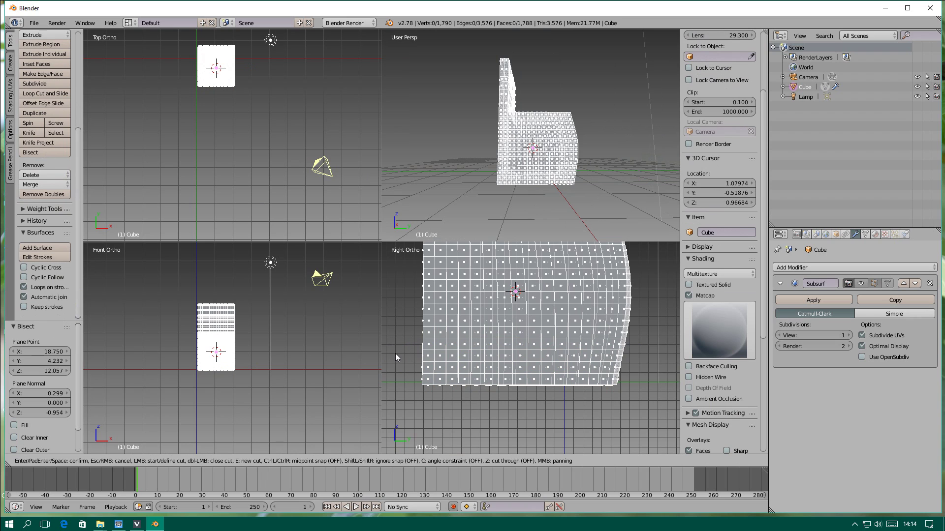
{"action": "key", "text": "z"}
{"action": "left_click", "coordinate": [409, 356]}
{"action": "left_click", "coordinate": [645, 362]}
{"action": "key", "text": "Return"}
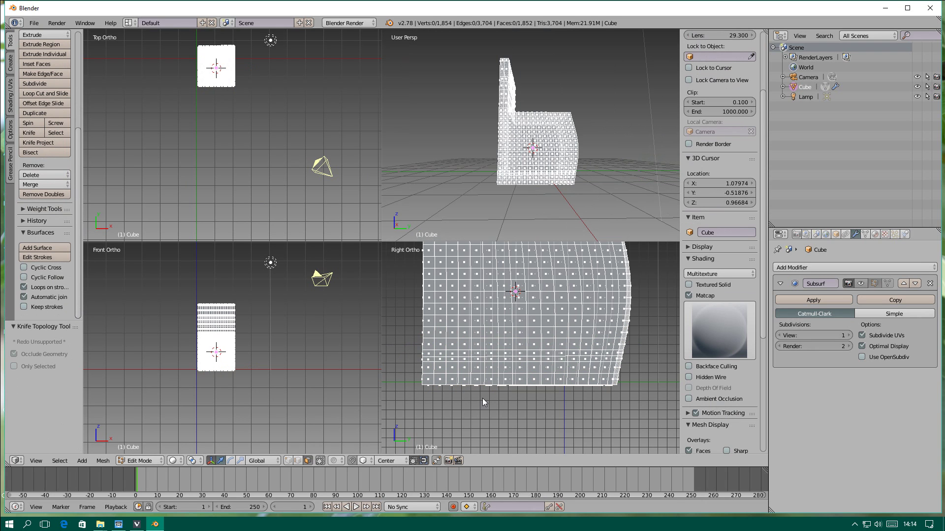
{"action": "left_click_drag", "start_coordinate": [417, 363], "coordinate": [676, 404]}
Step: Delete the bottom strip's faces and turn off Limit Selection to Visible
{"action": "key", "text": "x"}
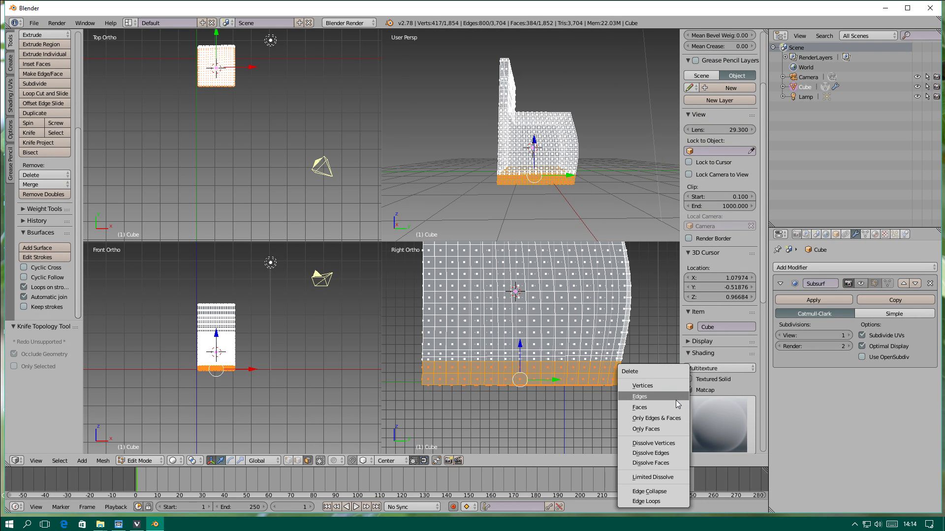
{"action": "left_click", "coordinate": [668, 410]}
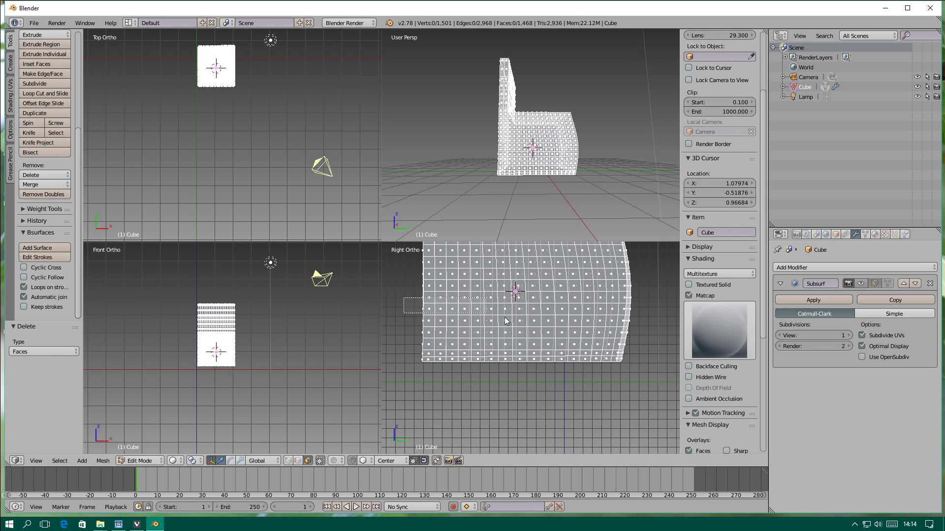
{"action": "left_click_drag", "start_coordinate": [405, 298], "coordinate": [669, 375]}
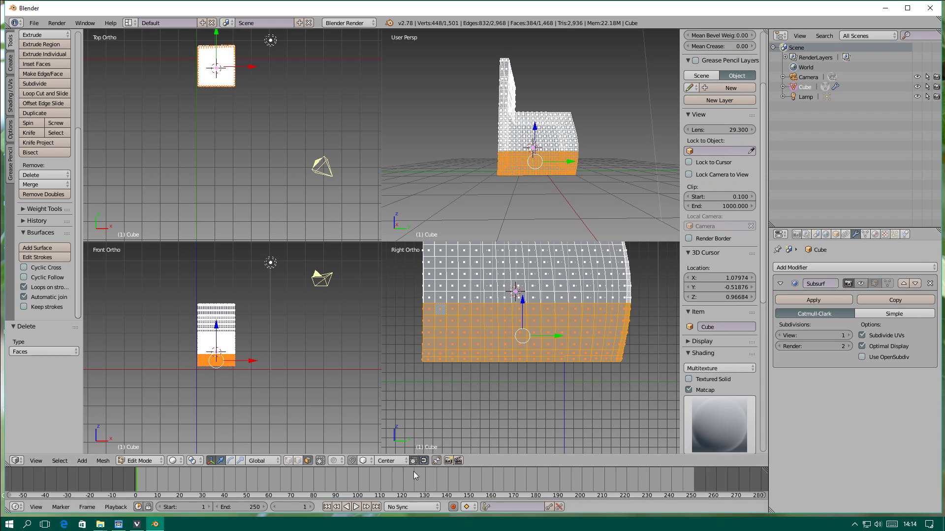
{"action": "left_click", "coordinate": [320, 461]}
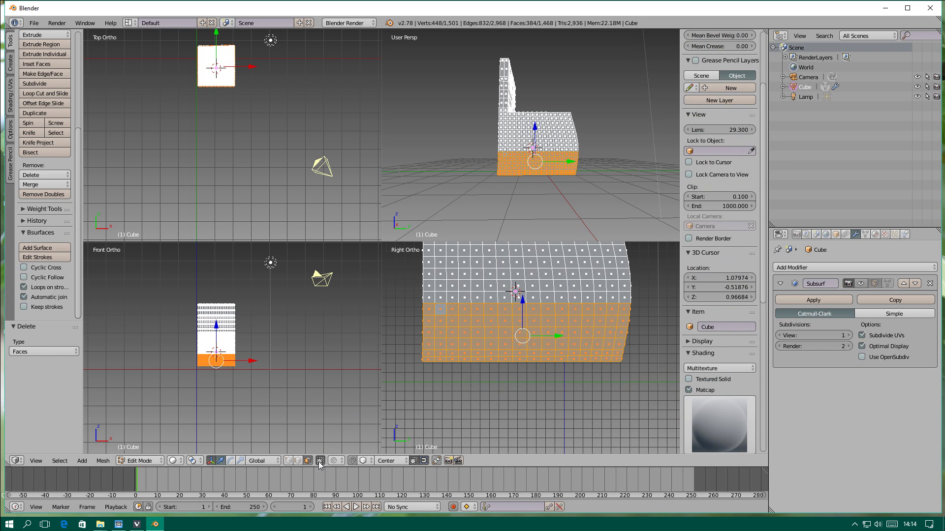
{"action": "left_click", "coordinate": [320, 461]}
Step: Box-select the whole lower half of the mesh in the side view and delete its faces
{"action": "right_click", "coordinate": [406, 298]}
{"action": "scroll", "coordinate": [370, 313], "scroll_direction": "down", "scroll_amount": 4}
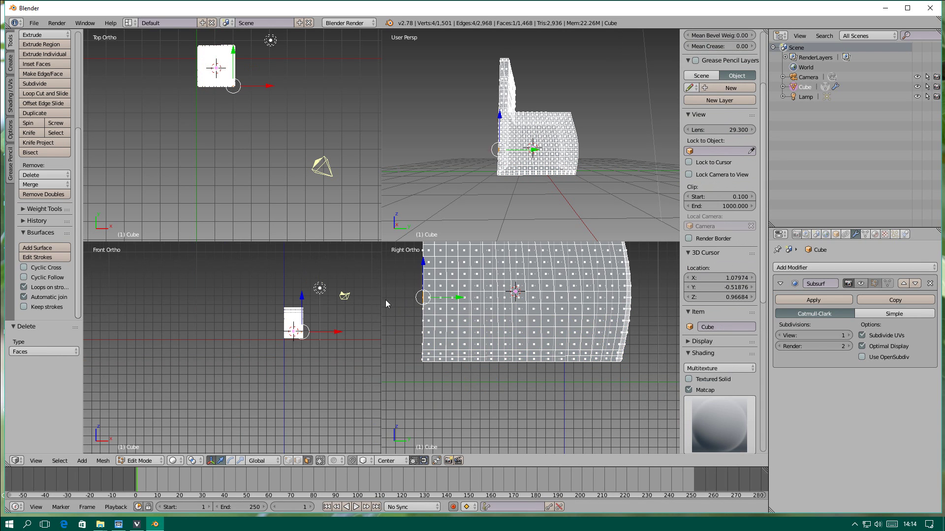
{"action": "scroll", "coordinate": [502, 255], "scroll_direction": "down", "scroll_amount": 2}
{"action": "scroll", "coordinate": [503, 253], "scroll_direction": "down", "scroll_amount": 4}
{"action": "middle_click_drag", "start_coordinate": [510, 277], "coordinate": [510, 300], "text": "shift"}
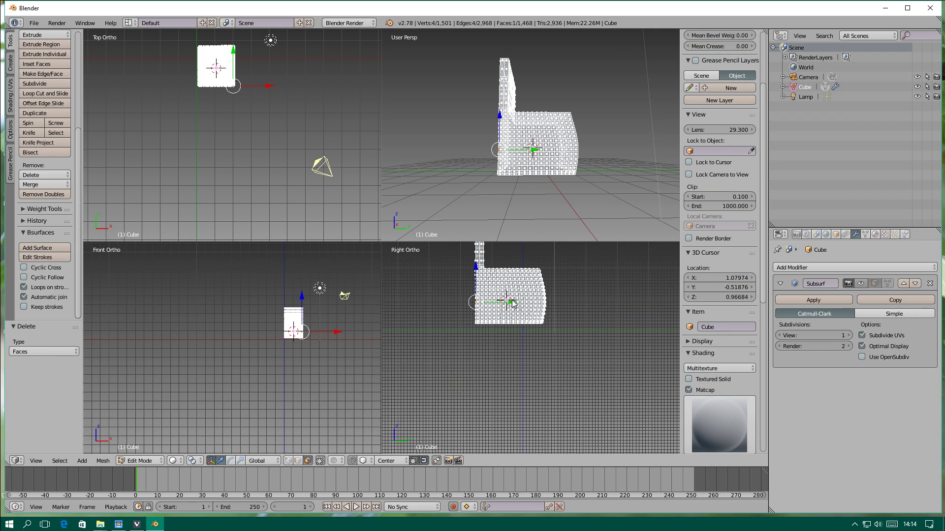
{"action": "scroll", "coordinate": [509, 301], "scroll_direction": "up", "scroll_amount": 3}
{"action": "scroll", "coordinate": [509, 301], "scroll_direction": "up", "scroll_amount": 1}
{"action": "left_click_drag", "start_coordinate": [428, 306], "coordinate": [625, 394]}
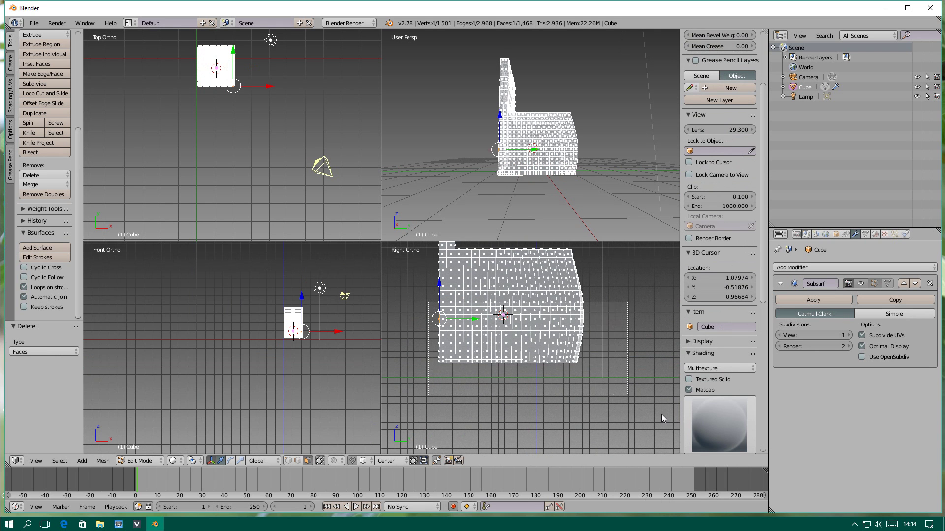
{"action": "key", "text": "x"}
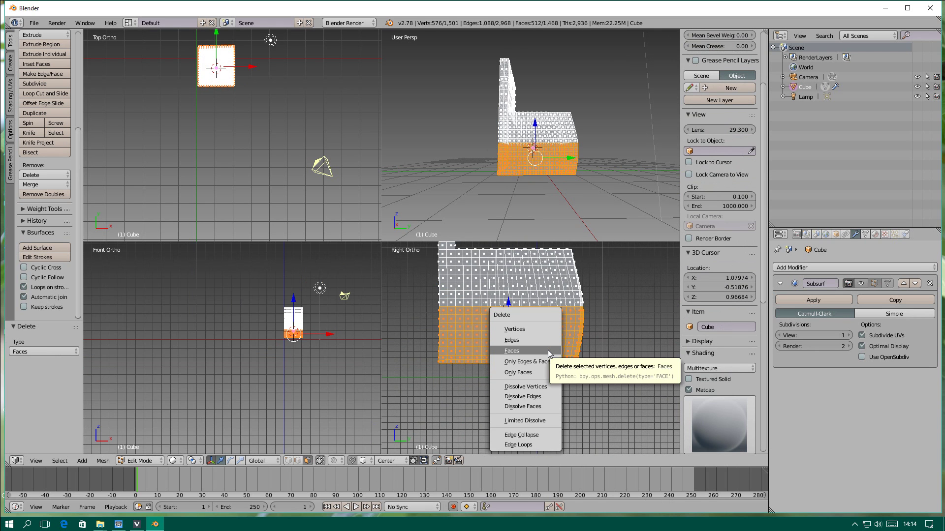
{"action": "left_click", "coordinate": [548, 349]}
Step: Orbit to view the open bottom from underneath and switch to edge select mode
{"action": "middle_click_drag", "start_coordinate": [560, 153], "coordinate": [545, 149]}
{"action": "scroll", "coordinate": [555, 147], "scroll_direction": "up", "scroll_amount": 4}
{"action": "scroll", "coordinate": [547, 146], "scroll_direction": "down", "scroll_amount": 2}
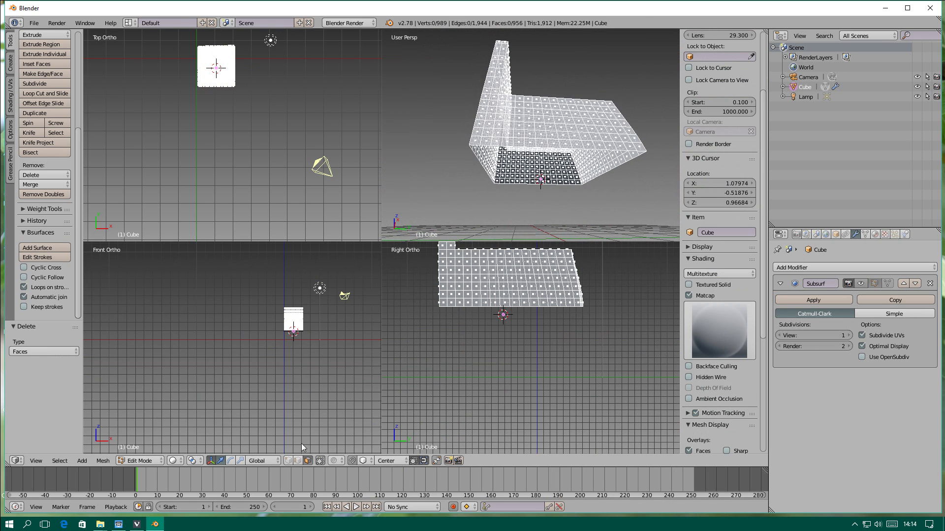
{"action": "left_click", "coordinate": [298, 461]}
Step: Select the full edge loops around the open bottom border
{"action": "right_click", "coordinate": [482, 170]}
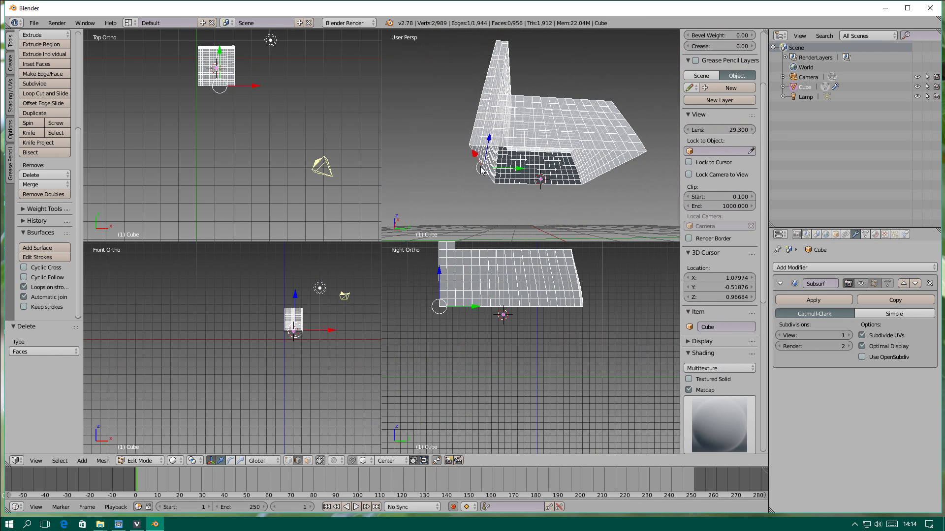
{"action": "left_click", "coordinate": [483, 157]}
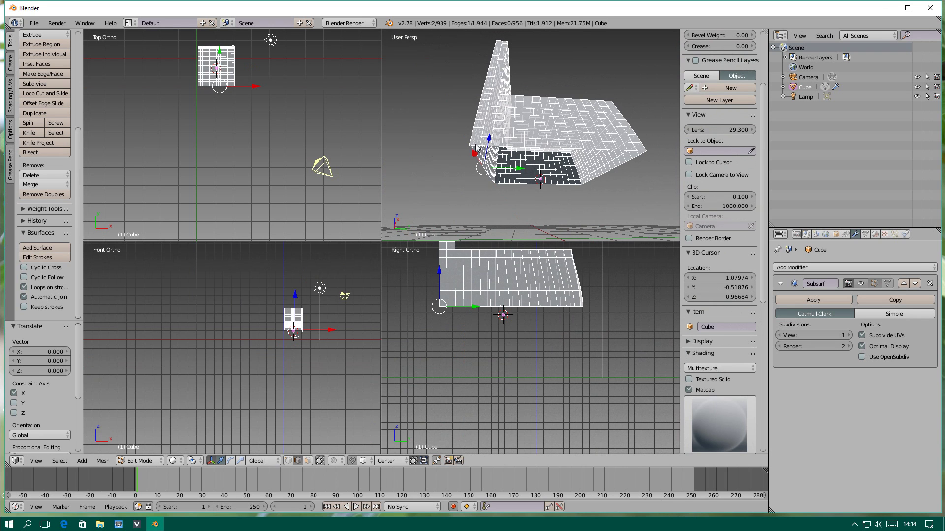
{"action": "scroll", "coordinate": [480, 145], "scroll_direction": "up", "scroll_amount": 4}
{"action": "scroll", "coordinate": [485, 147], "scroll_direction": "down", "scroll_amount": 2}
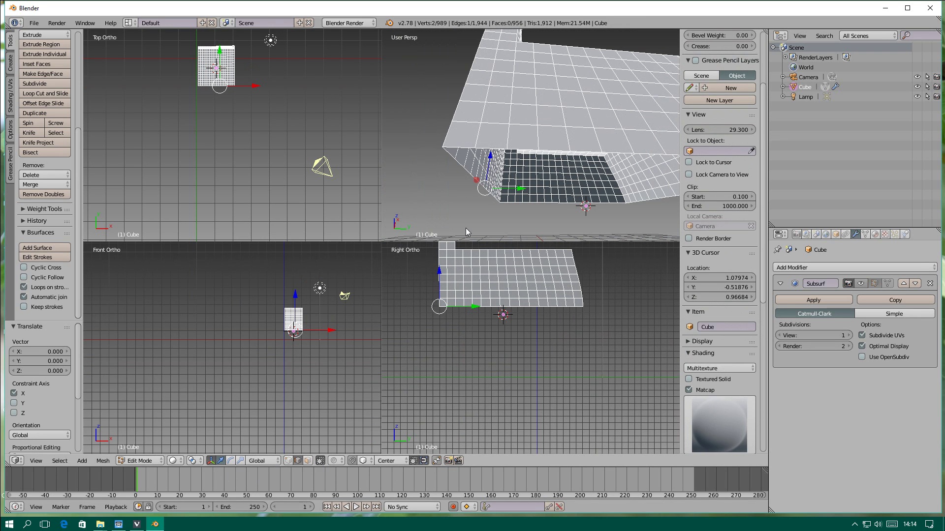
{"action": "right_click", "coordinate": [462, 151], "text": "shift"}
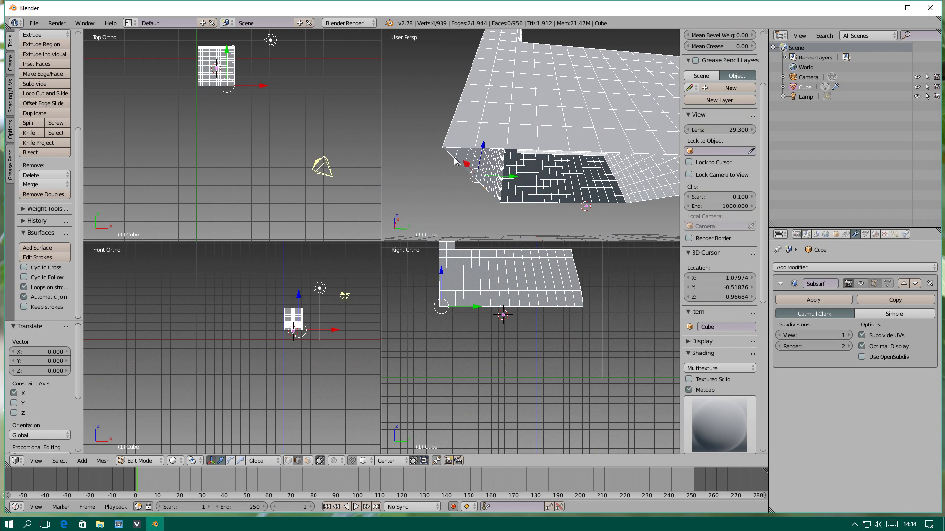
{"action": "key", "text": "ctrl+e"}
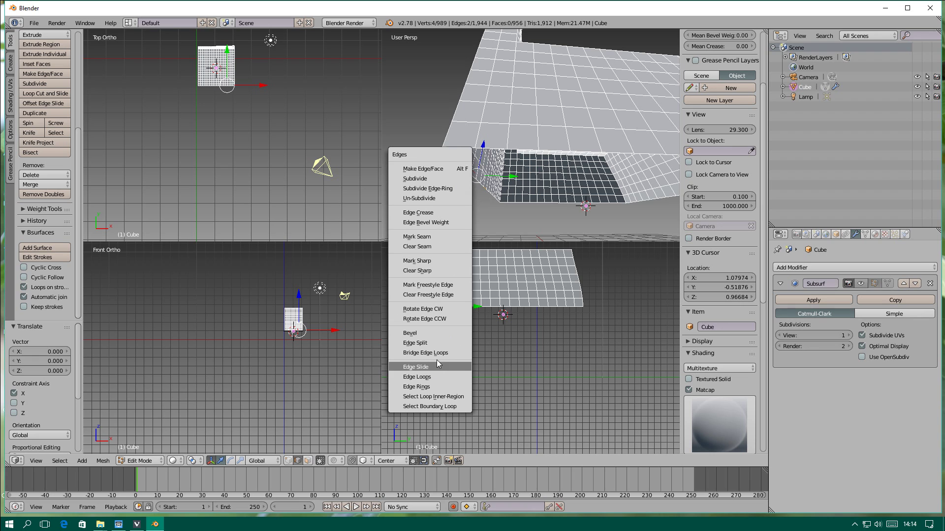
{"action": "left_click", "coordinate": [433, 377]}
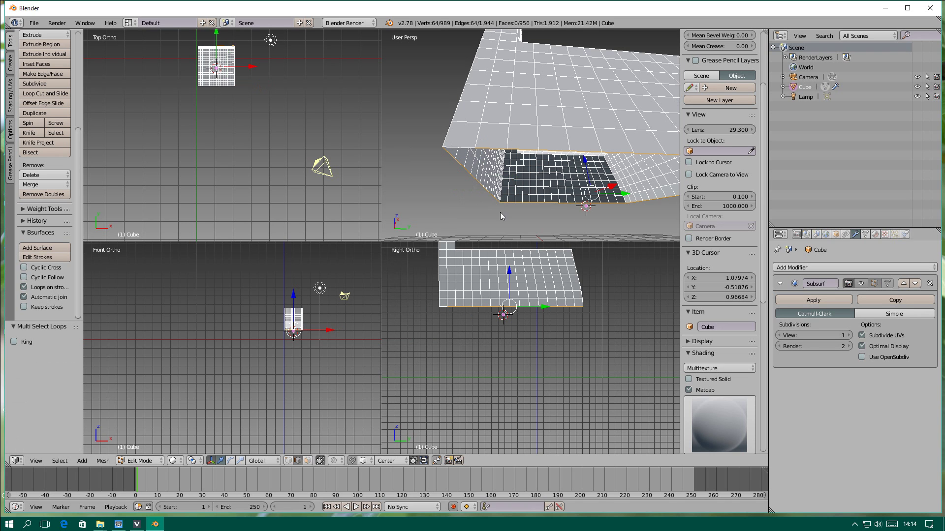
Step: Fill the bottom opening with a single face using Make Edge/Face
{"action": "left_click", "coordinate": [103, 461]}
{"action": "mouse_move", "coordinate": [116, 347]}
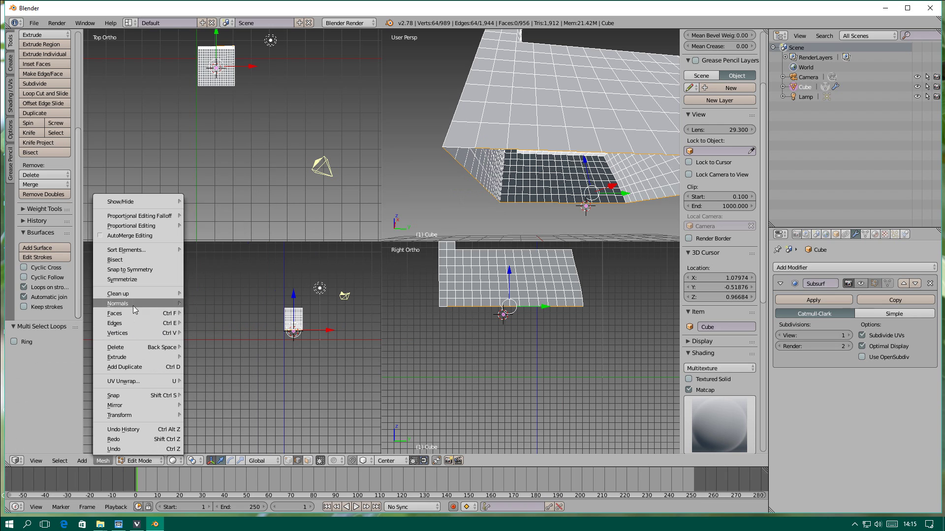
{"action": "left_click", "coordinate": [191, 57]}
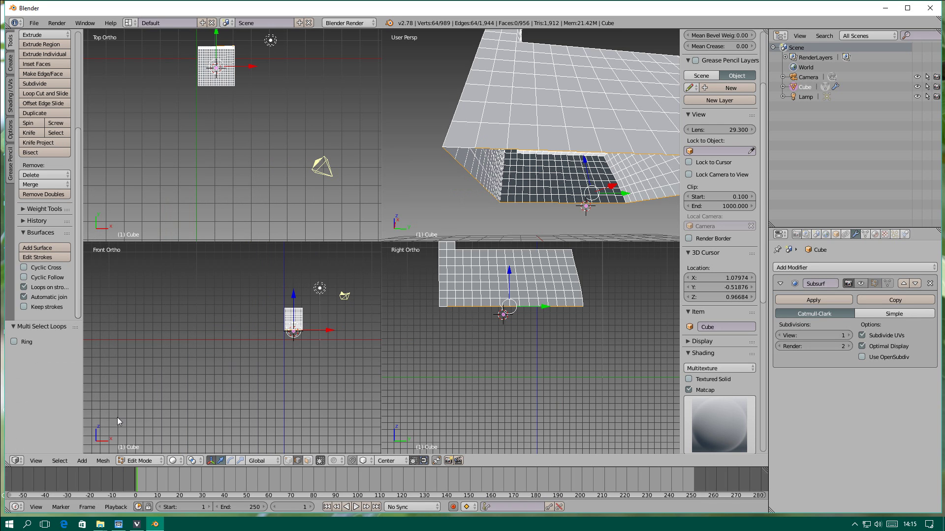
{"action": "left_click", "coordinate": [103, 461]}
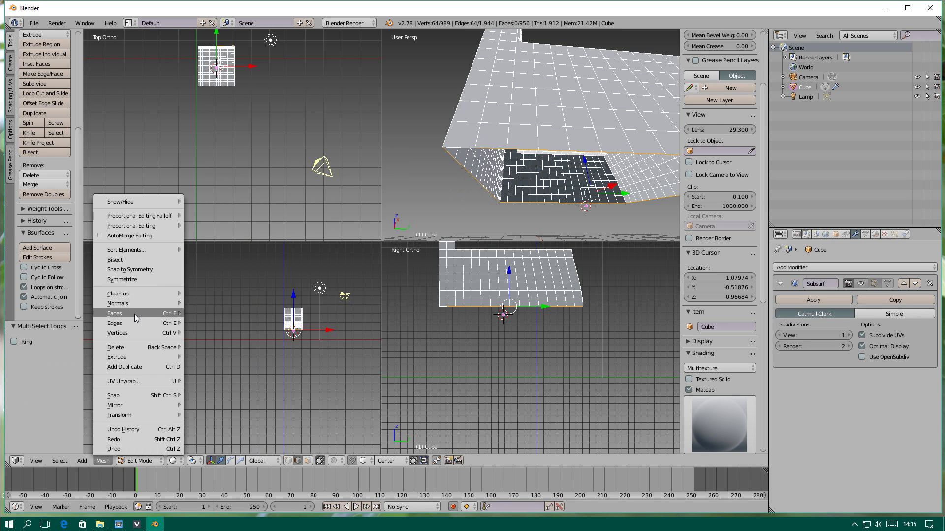
{"action": "mouse_move", "coordinate": [114, 313]}
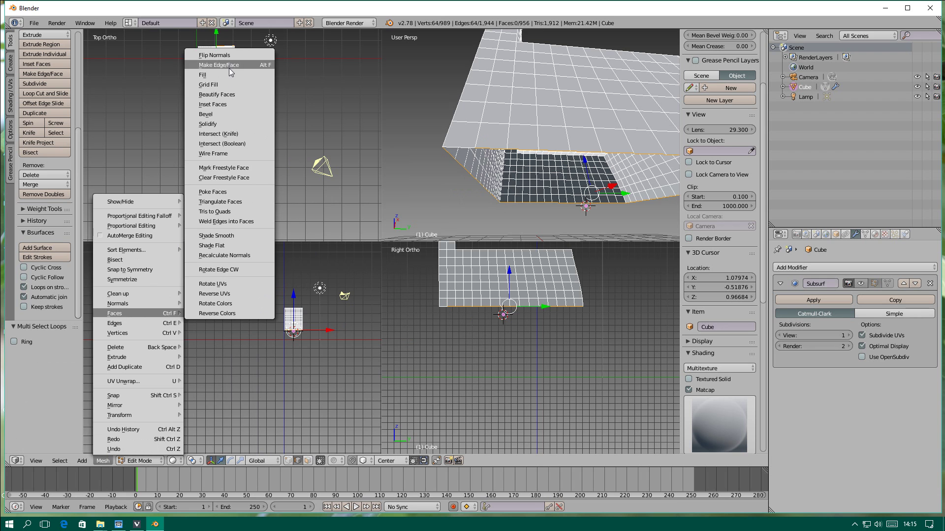
{"action": "left_click", "coordinate": [230, 69]}
{"action": "middle_click_drag", "start_coordinate": [577, 177], "coordinate": [597, 168]}
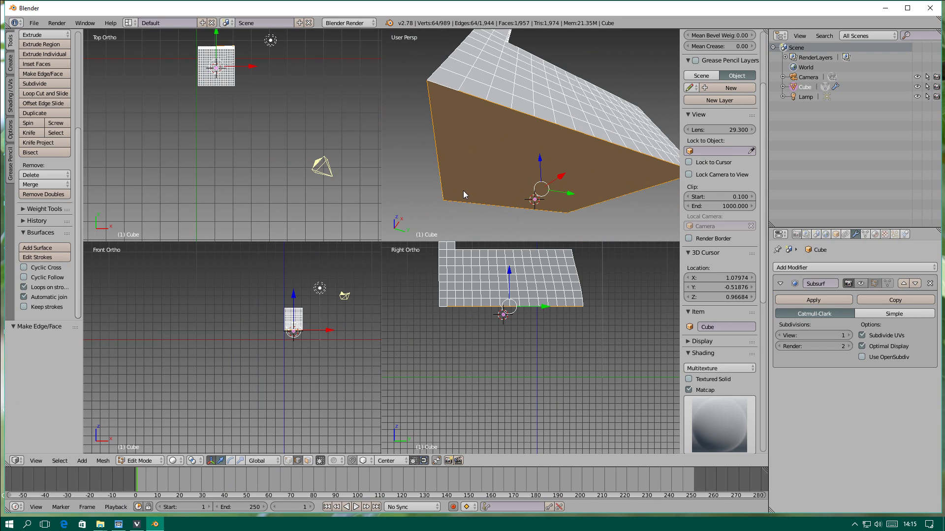
Step: Crease the bottom border edges to 1 and return to Object Mode
{"action": "key", "text": "ctrl+e"}
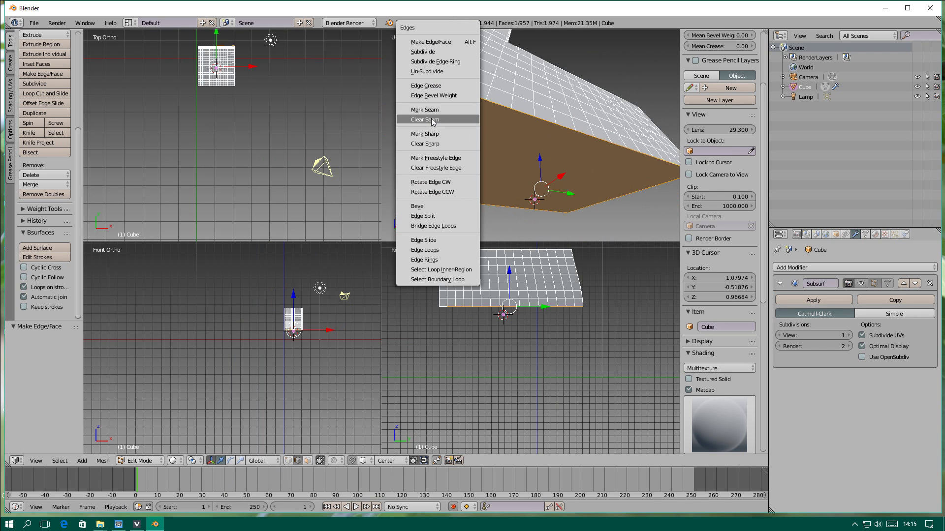
{"action": "left_click", "coordinate": [426, 86]}
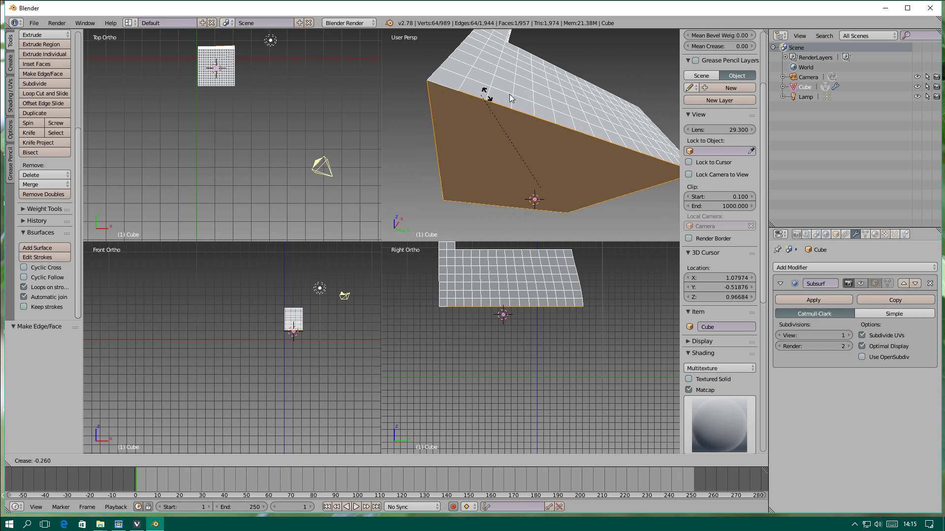
{"action": "key", "text": "1"}
{"action": "key", "text": "Return"}
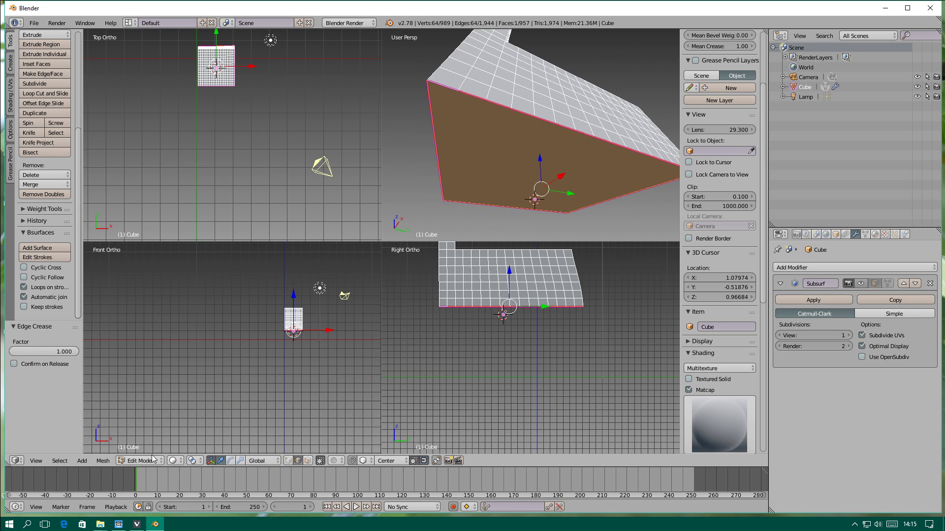
{"action": "left_click", "coordinate": [153, 459]}
{"action": "left_click", "coordinate": [140, 461]}
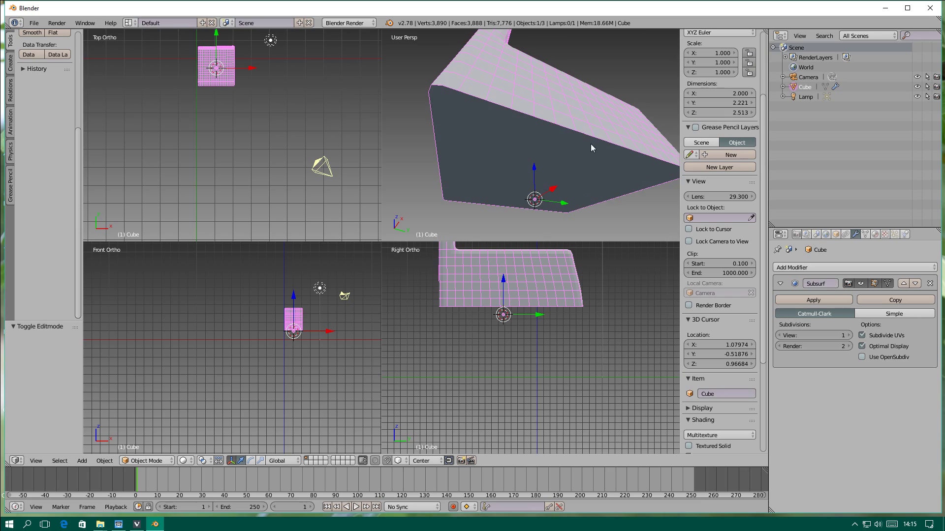
Step: Maximize the perspective view and smooth-shade the whole chair
{"action": "scroll", "coordinate": [592, 147], "scroll_direction": "down", "scroll_amount": 3}
{"action": "scroll", "coordinate": [592, 148], "scroll_direction": "down", "scroll_amount": 2}
{"action": "key", "text": "ctrl+Up"}
{"action": "mouse_move", "coordinate": [564, 221]}
{"action": "middle_mouse_down"}
{"action": "mouse_move", "coordinate": [456, 309]}
{"action": "mouse_move", "coordinate": [500, 260]}
{"action": "mouse_move", "coordinate": [455, 254]}
{"action": "mouse_move", "coordinate": [545, 300]}
{"action": "mouse_move", "coordinate": [522, 321]}
{"action": "mouse_move", "coordinate": [427, 337]}
{"action": "mouse_move", "coordinate": [565, 318]}
{"action": "mouse_move", "coordinate": [356, 237]}
{"action": "middle_mouse_up"}
{"action": "left_click", "coordinate": [11, 91]}
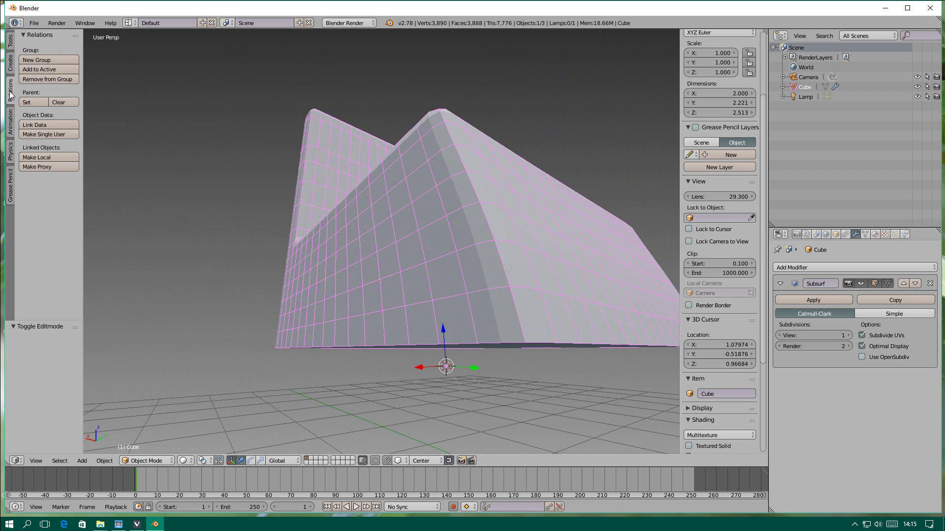
{"action": "left_click", "coordinate": [11, 73]}
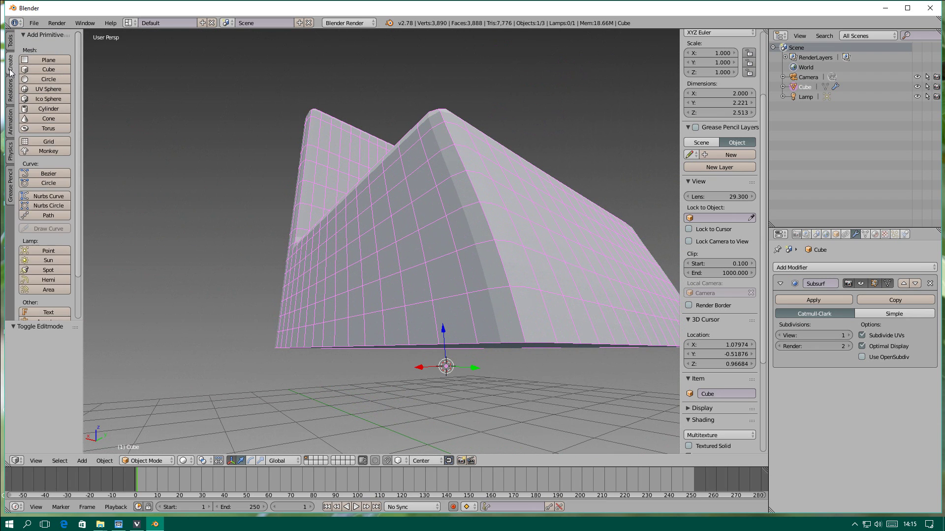
{"action": "left_click", "coordinate": [8, 122]}
{"action": "left_click", "coordinate": [11, 48]}
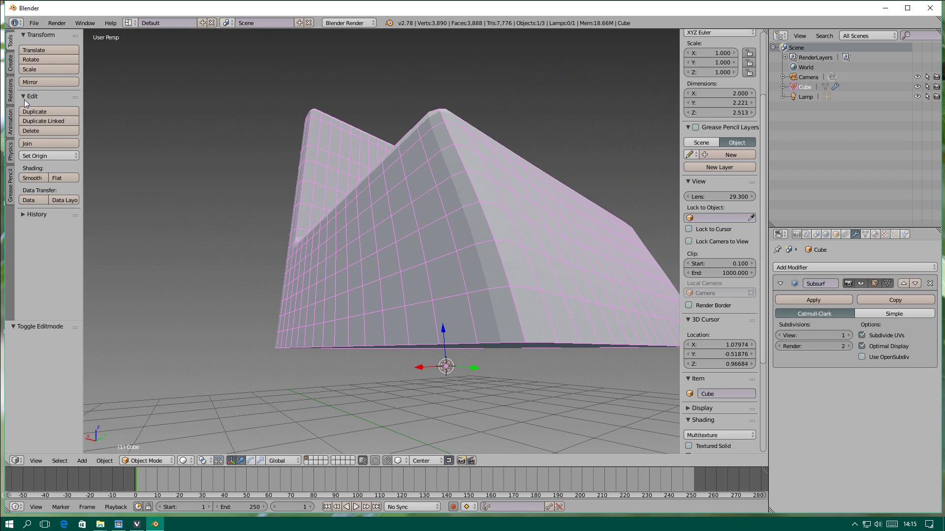
{"action": "left_click", "coordinate": [32, 178]}
Step: In Edit Mode, flat-shade the selected bottom face
{"action": "middle_click_drag", "start_coordinate": [383, 323], "coordinate": [365, 299]}
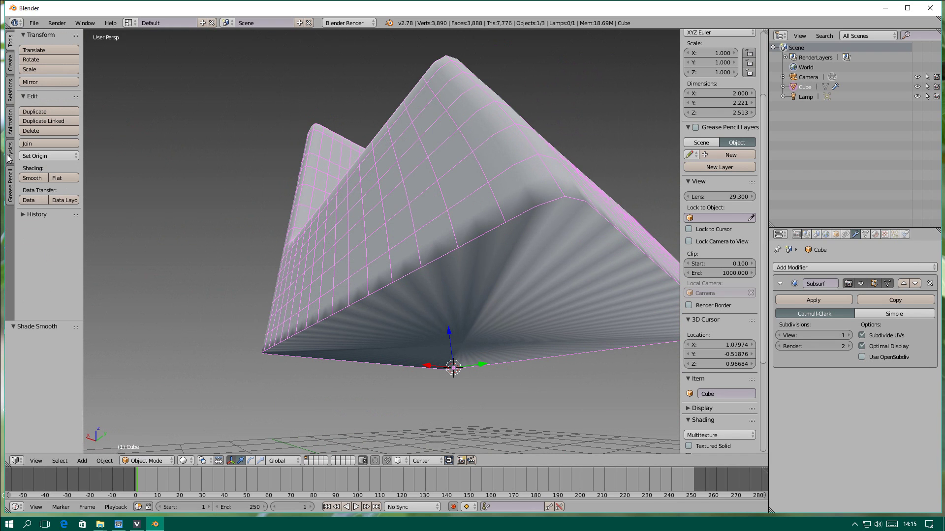
{"action": "left_click", "coordinate": [146, 461]}
{"action": "left_click", "coordinate": [147, 440]}
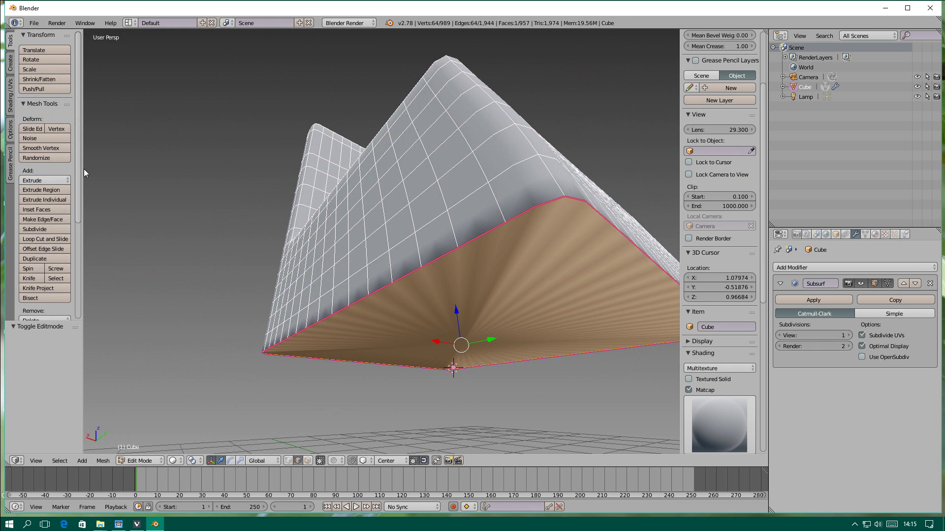
{"action": "left_click", "coordinate": [9, 81]}
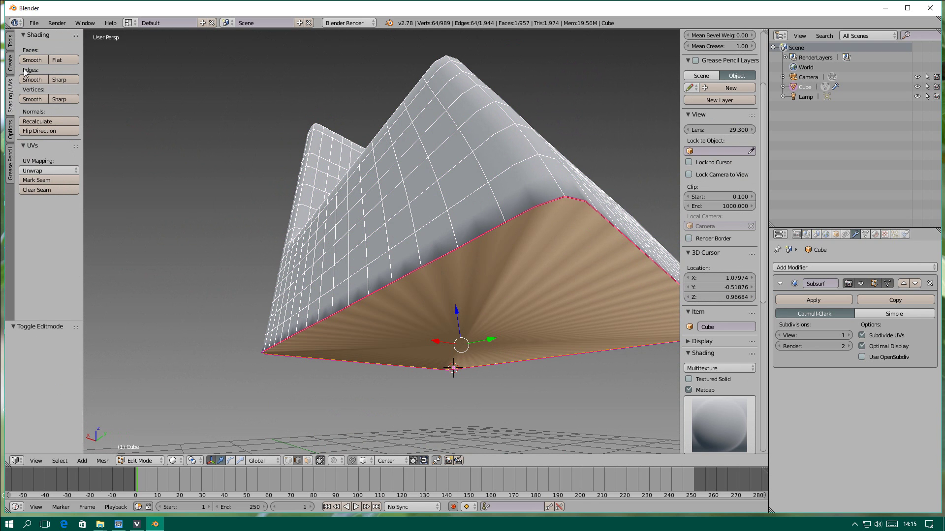
{"action": "left_click", "coordinate": [67, 61]}
{"action": "scroll", "coordinate": [522, 259], "scroll_direction": "down", "scroll_amount": 5}
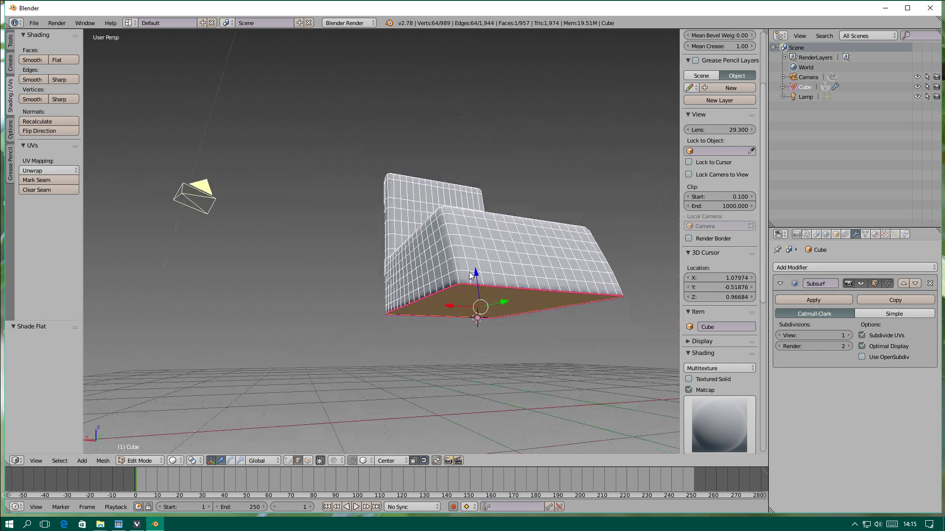
{"action": "middle_click_drag", "start_coordinate": [503, 267], "coordinate": [503, 232]}
Step: Enable Auto Smooth in Mesh Data, deselect all, and go back to Object Mode
{"action": "left_click", "coordinate": [866, 234]}
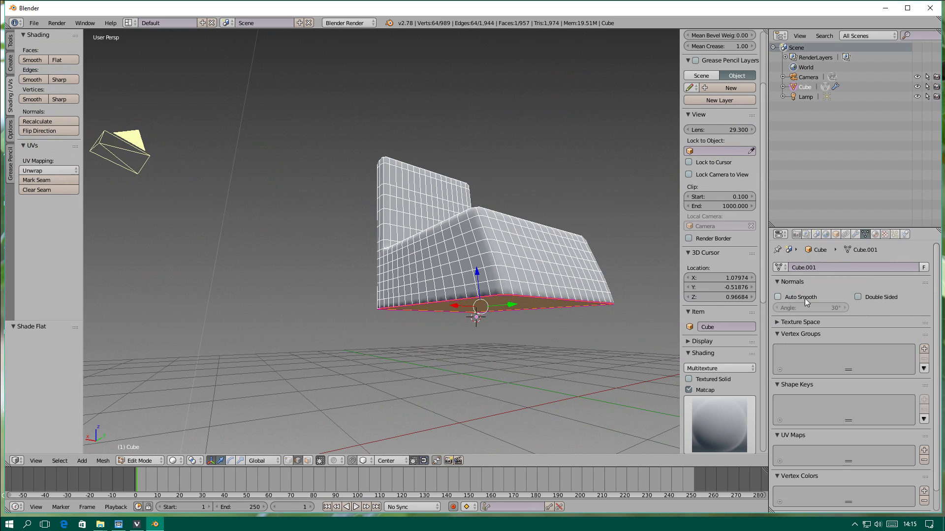
{"action": "left_click", "coordinate": [787, 301]}
{"action": "middle_click_drag", "start_coordinate": [487, 295], "coordinate": [501, 300]}
{"action": "scroll", "coordinate": [522, 308], "scroll_direction": "up", "scroll_amount": 3}
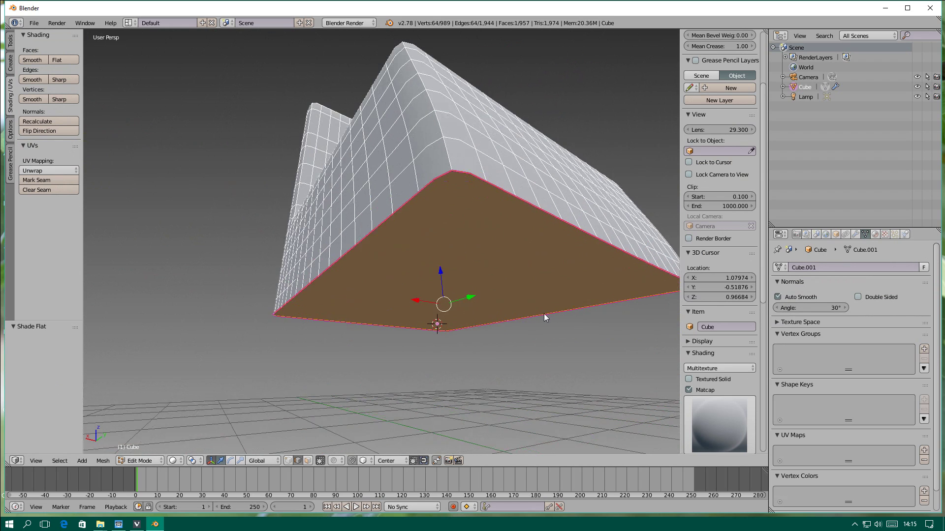
{"action": "key", "text": "a"}
{"action": "left_click", "coordinate": [140, 460]}
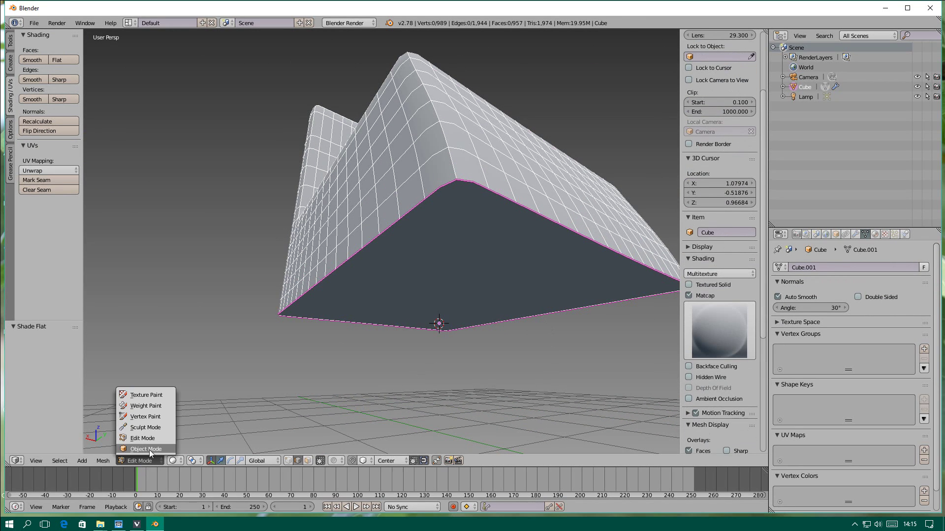
{"action": "mouse_move", "coordinate": [455, 328]}
{"action": "middle_mouse_down"}
{"action": "mouse_move", "coordinate": [394, 375]}
{"action": "mouse_move", "coordinate": [348, 374]}
{"action": "mouse_move", "coordinate": [433, 378]}
{"action": "mouse_move", "coordinate": [373, 396]}
{"action": "mouse_move", "coordinate": [380, 363]}
{"action": "mouse_move", "coordinate": [504, 350]}
{"action": "mouse_move", "coordinate": [515, 346]}
{"action": "mouse_move", "coordinate": [523, 298]}
{"action": "mouse_move", "coordinate": [530, 310]}
{"action": "mouse_move", "coordinate": [506, 306]}
{"action": "mouse_move", "coordinate": [505, 328]}
{"action": "mouse_move", "coordinate": [515, 334]}
{"action": "middle_mouse_up"}
{"action": "scroll", "coordinate": [432, 374], "scroll_direction": "down", "scroll_amount": 3}
{"action": "left_click", "coordinate": [146, 460]}
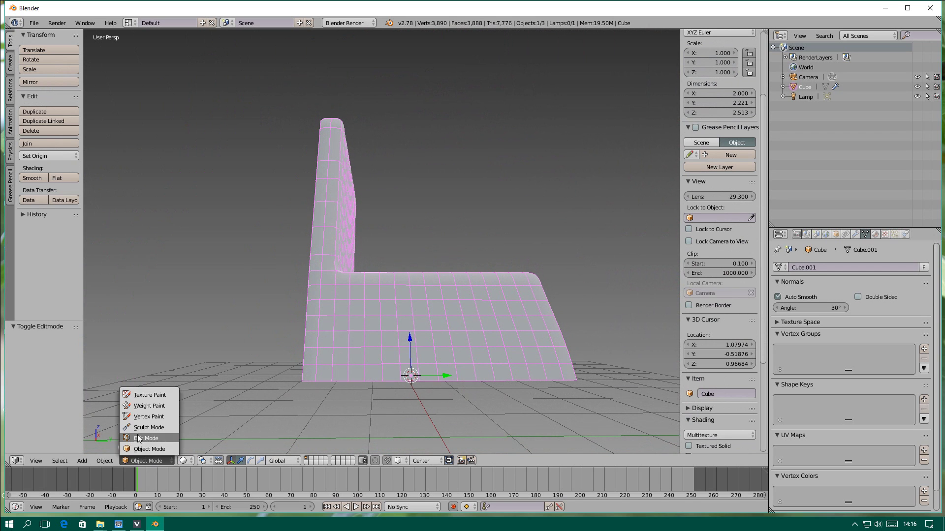
Step: In Edit Mode face select with hidden geometry selectable, box-select the backrest's top faces
{"action": "left_click", "coordinate": [175, 445]}
{"action": "key", "text": "3"}
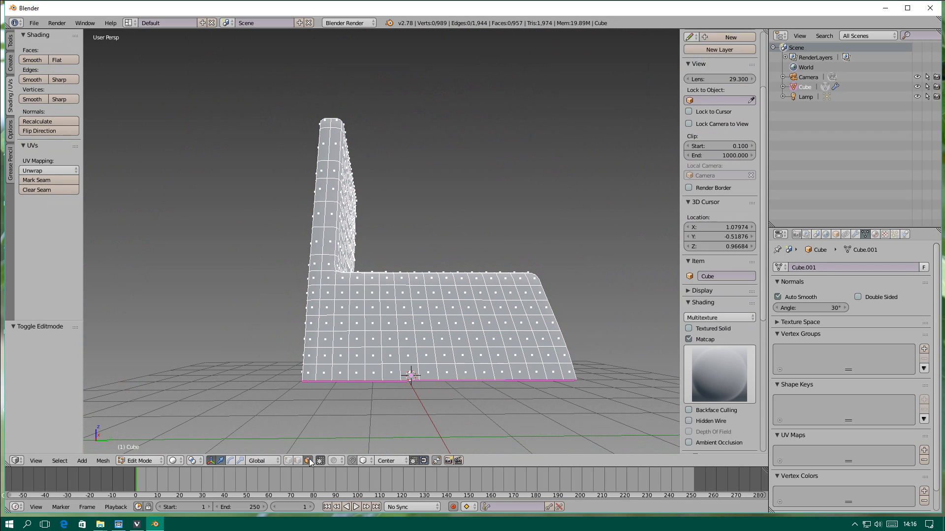
{"action": "left_click", "coordinate": [322, 462]}
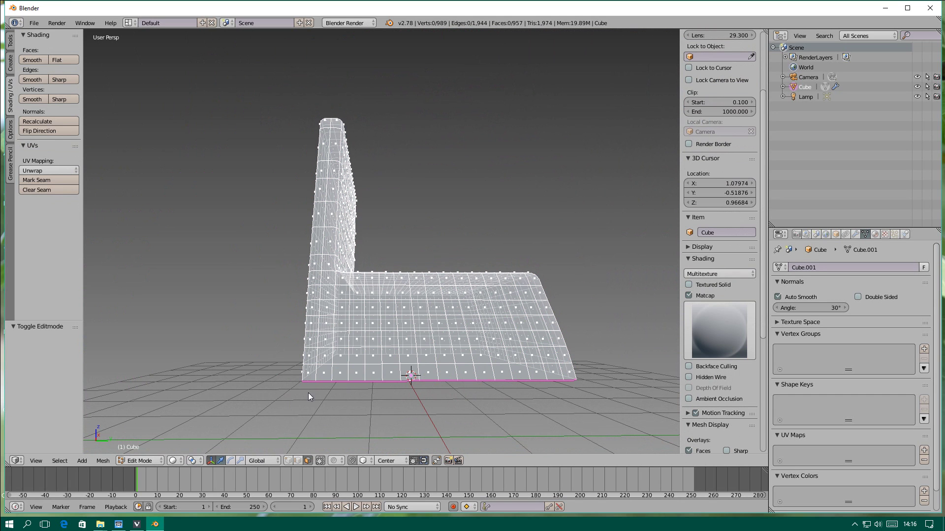
{"action": "mouse_move", "coordinate": [327, 231]}
{"action": "middle_mouse_down"}
{"action": "mouse_move", "coordinate": [376, 295]}
{"action": "mouse_move", "coordinate": [277, 232]}
{"action": "middle_mouse_up"}
{"action": "left_click_drag", "start_coordinate": [277, 232], "coordinate": [429, 300]}
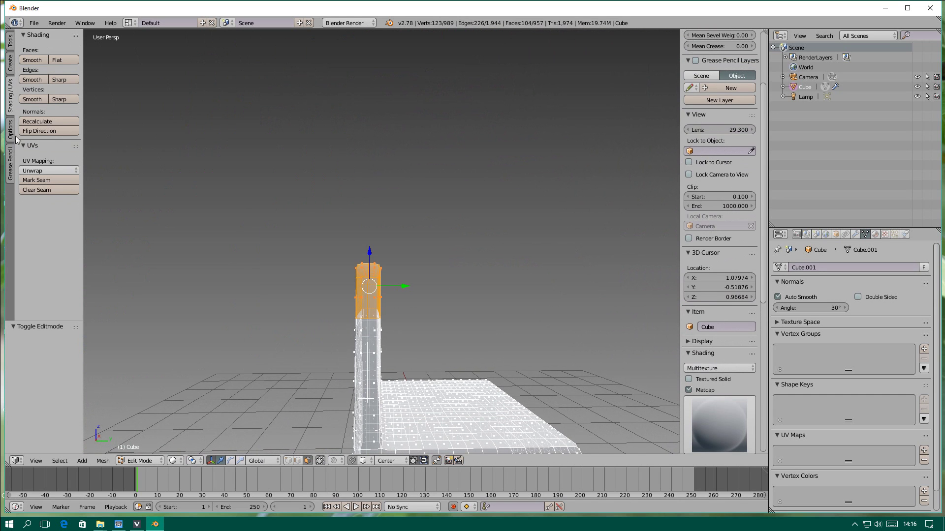
Step: Bisect across the backrest top with Clear Outer to remove the geometry above
{"action": "left_click", "coordinate": [10, 63]}
{"action": "left_click", "coordinate": [10, 130]}
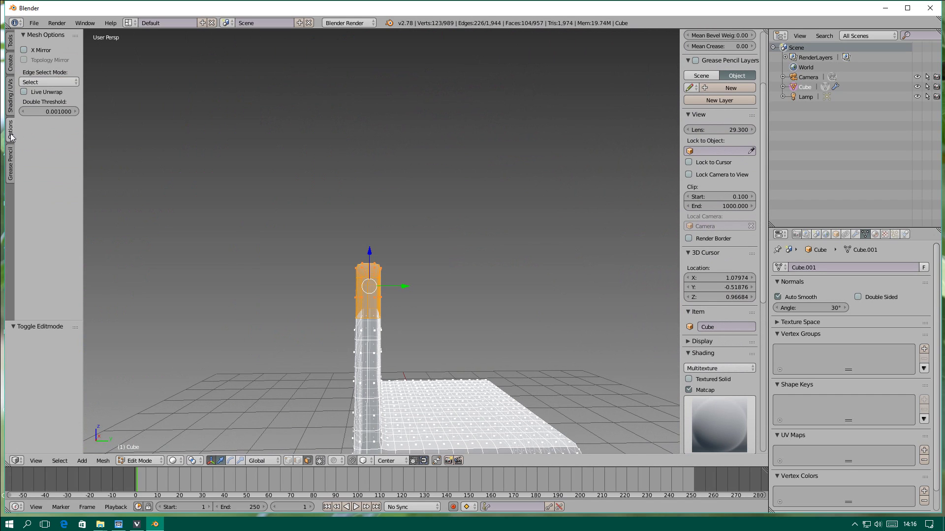
{"action": "left_click", "coordinate": [10, 44]}
{"action": "left_click", "coordinate": [44, 298]}
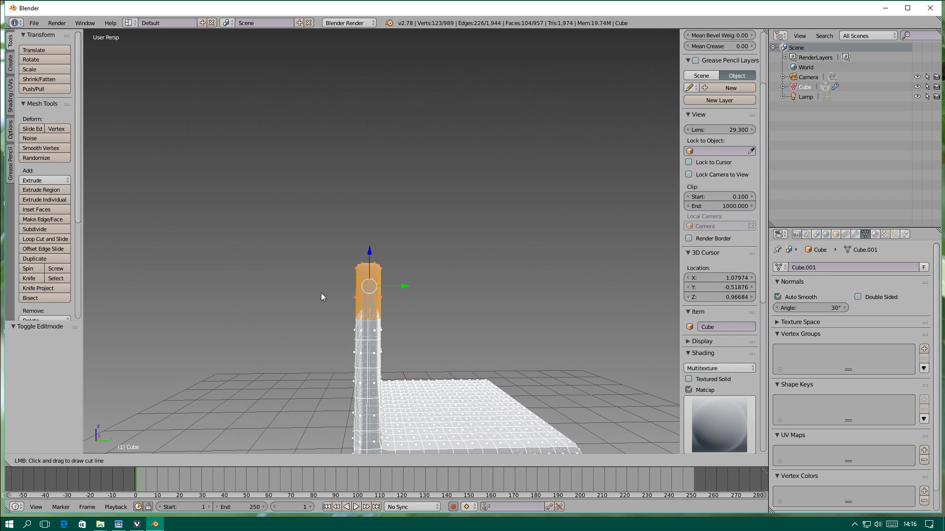
{"action": "left_click_drag", "start_coordinate": [327, 290], "coordinate": [399, 291]}
{"action": "mouse_move", "coordinate": [399, 291]}
{"action": "middle_mouse_down"}
{"action": "mouse_move", "coordinate": [294, 361]}
{"action": "mouse_move", "coordinate": [131, 376]}
{"action": "middle_mouse_up"}
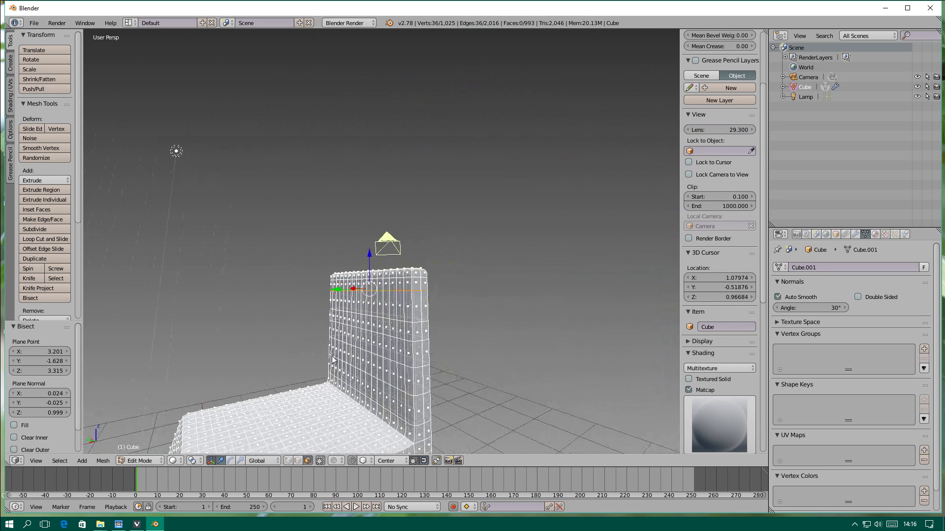
{"action": "left_click", "coordinate": [35, 451]}
{"action": "middle_click_drag", "start_coordinate": [258, 287], "coordinate": [357, 327]}
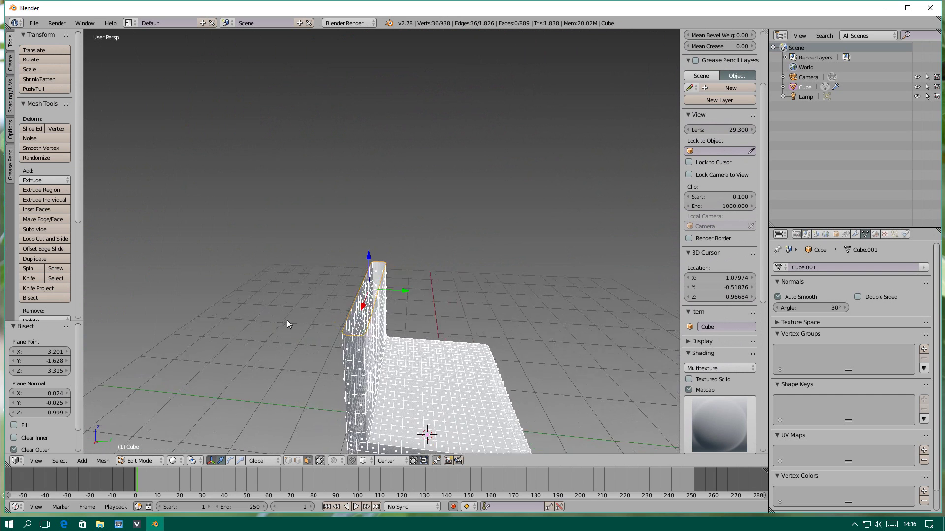
Step: Fill the open backrest top with a face and crease its border edges to 1
{"action": "left_click", "coordinate": [299, 464]}
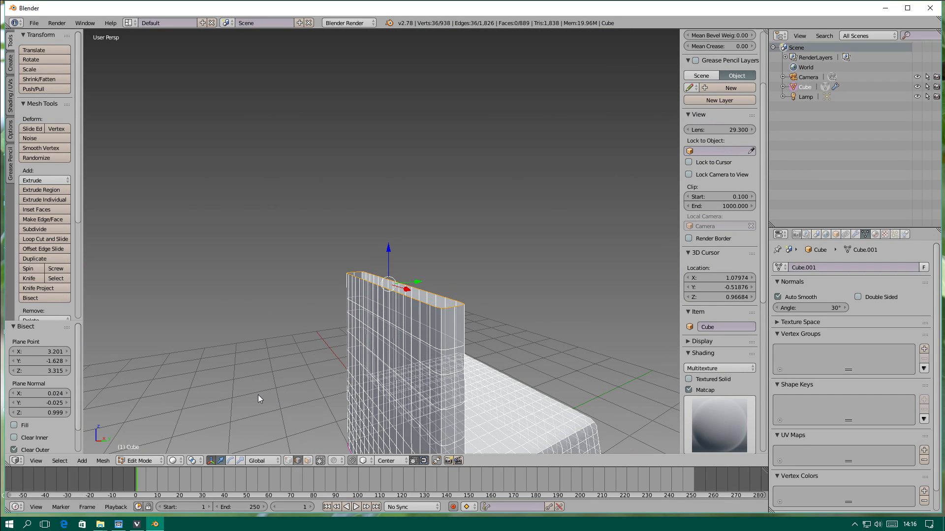
{"action": "key", "text": "ctrl+v"}
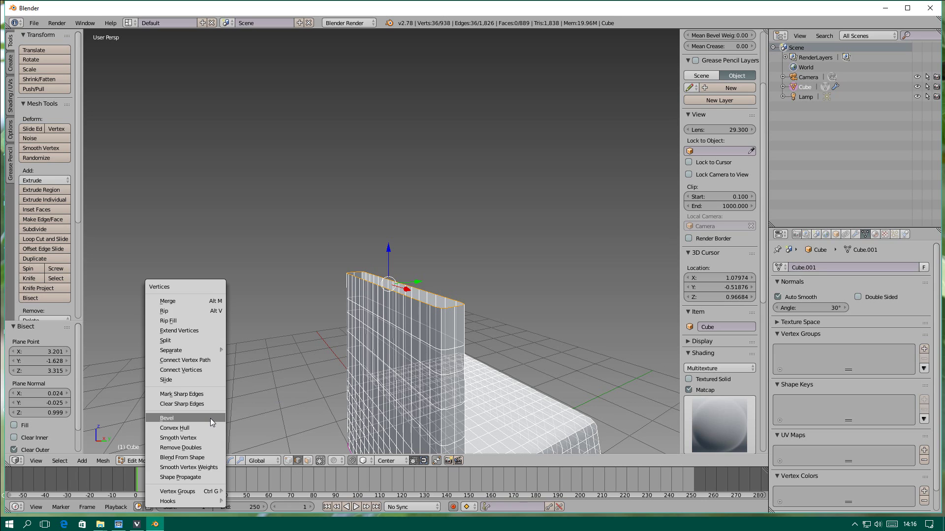
{"action": "key", "text": "ctrl+f"}
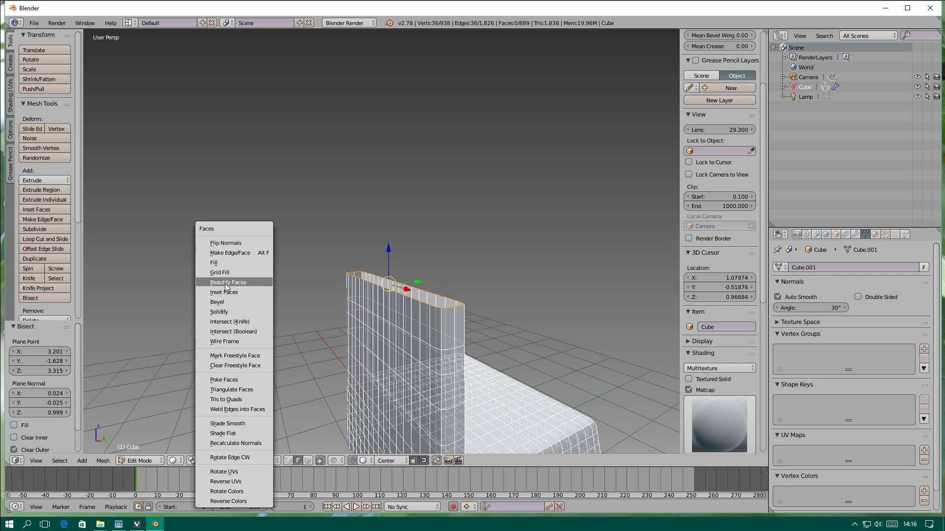
{"action": "left_click", "coordinate": [235, 257]}
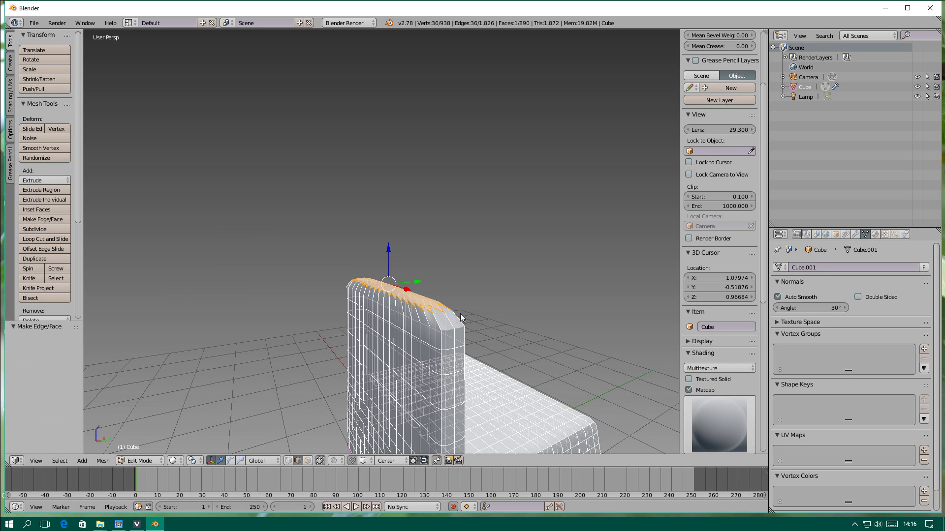
{"action": "key", "text": "ctrl+e"}
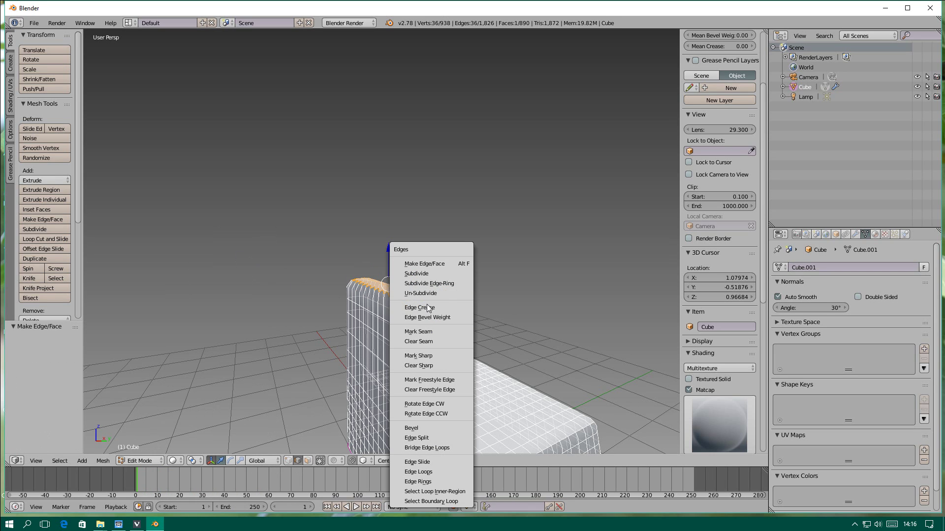
{"action": "left_click", "coordinate": [448, 306]}
{"action": "left_click", "coordinate": [537, 302]}
{"action": "mouse_move", "coordinate": [536, 302]}
{"action": "middle_mouse_down"}
{"action": "mouse_move", "coordinate": [514, 338]}
{"action": "mouse_move", "coordinate": [468, 284]}
{"action": "mouse_move", "coordinate": [422, 303]}
{"action": "middle_mouse_up"}
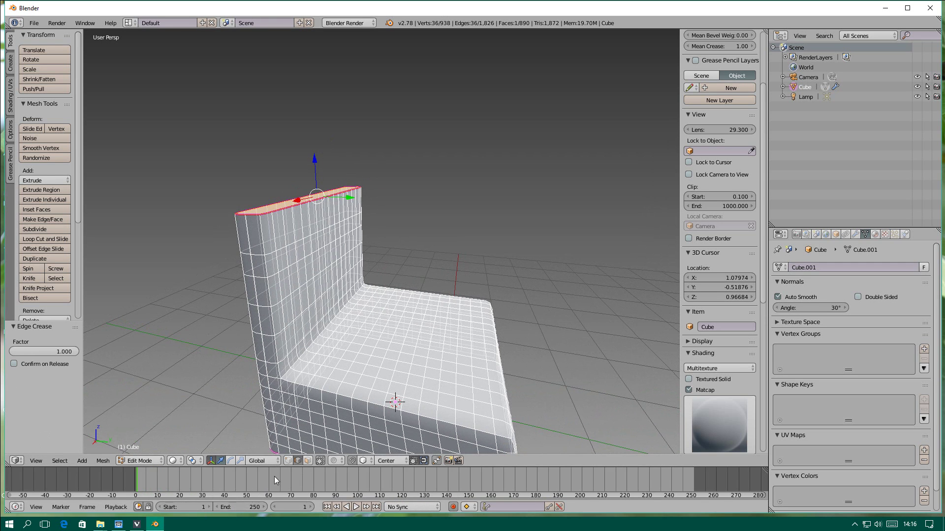
Step: Return the finished chair to Object Mode, orbit around it, and save the current setup as the startup file
{"action": "left_click", "coordinate": [135, 461]}
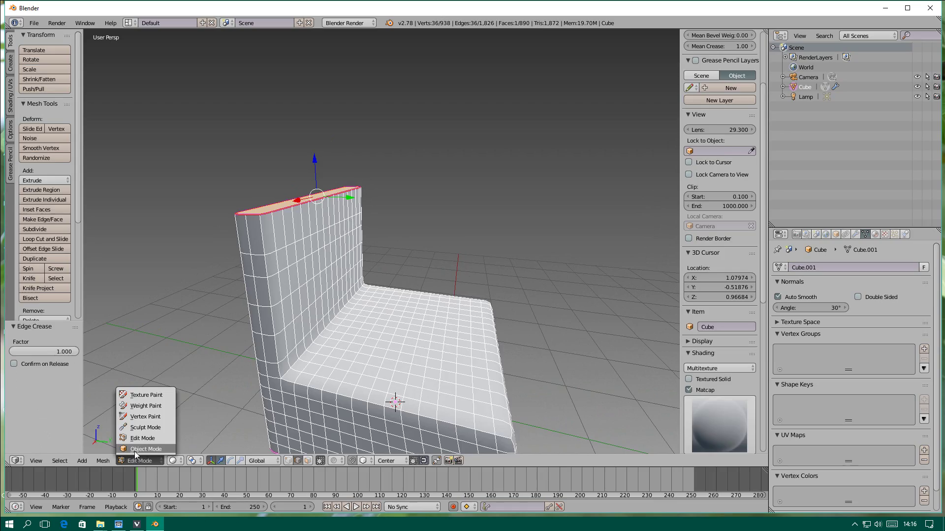
{"action": "mouse_move", "coordinate": [360, 344]}
{"action": "middle_mouse_down"}
{"action": "mouse_move", "coordinate": [341, 368]}
{"action": "mouse_move", "coordinate": [324, 354]}
{"action": "mouse_move", "coordinate": [359, 294]}
{"action": "mouse_move", "coordinate": [439, 273]}
{"action": "mouse_move", "coordinate": [452, 355]}
{"action": "mouse_move", "coordinate": [307, 408]}
{"action": "mouse_move", "coordinate": [268, 371]}
{"action": "mouse_move", "coordinate": [279, 385]}
{"action": "mouse_move", "coordinate": [291, 381]}
{"action": "mouse_move", "coordinate": [302, 306]}
{"action": "mouse_move", "coordinate": [291, 276]}
{"action": "middle_mouse_up"}
{"action": "left_click", "coordinate": [34, 23]}
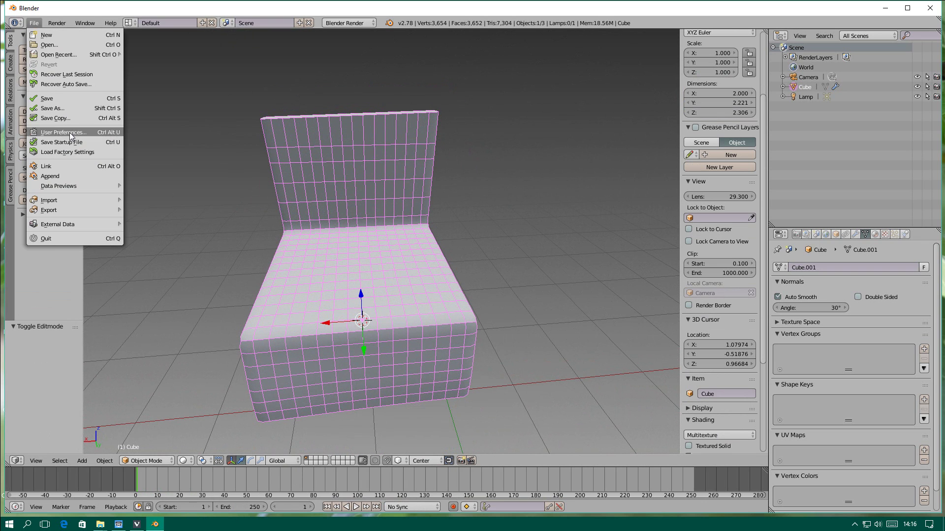
{"action": "left_click", "coordinate": [78, 143]}
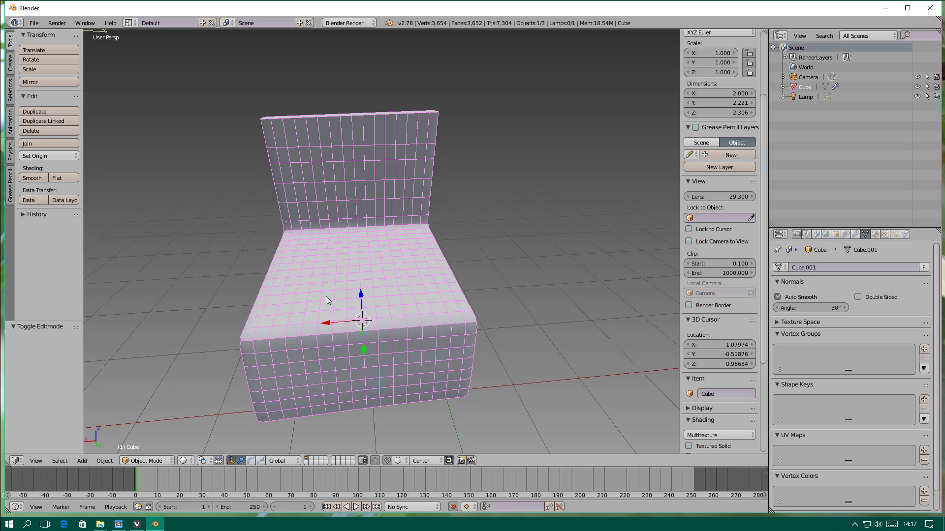
{"action": "left_click", "coordinate": [118, 525]}
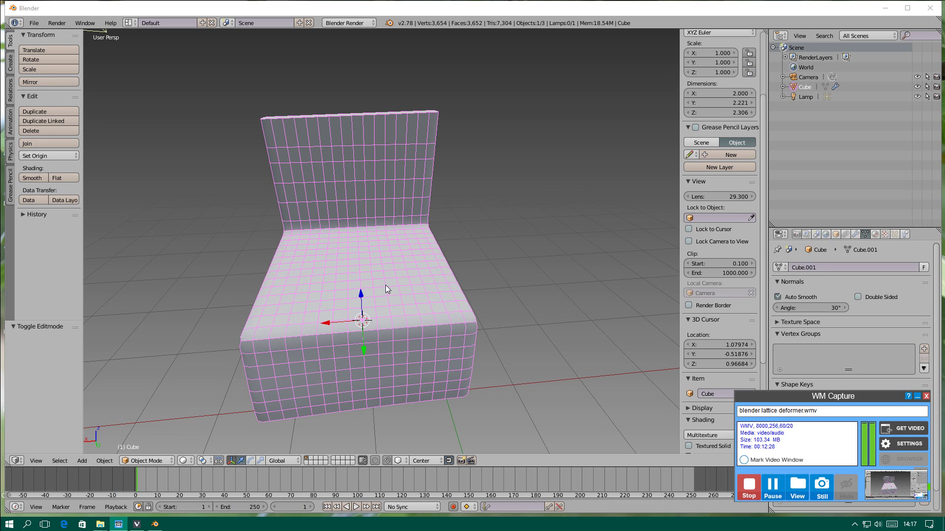
{"action": "left_click", "coordinate": [751, 488]}
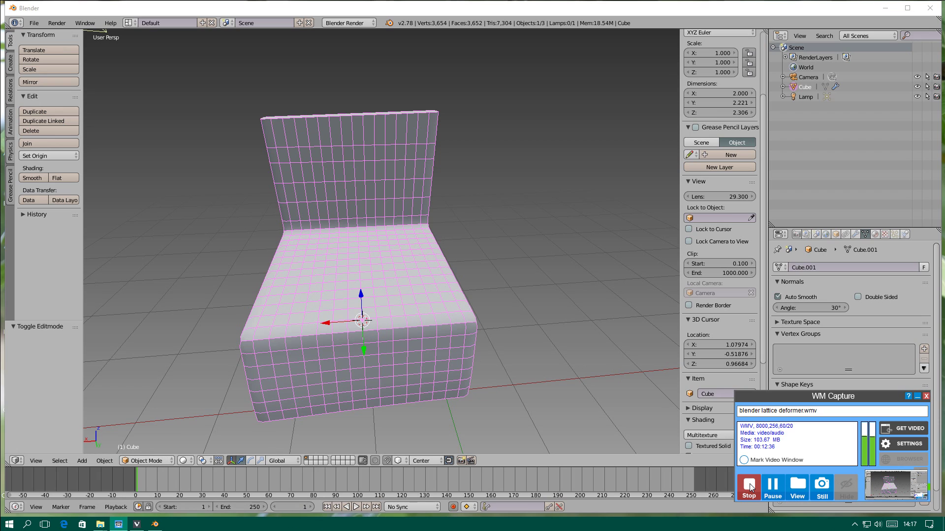